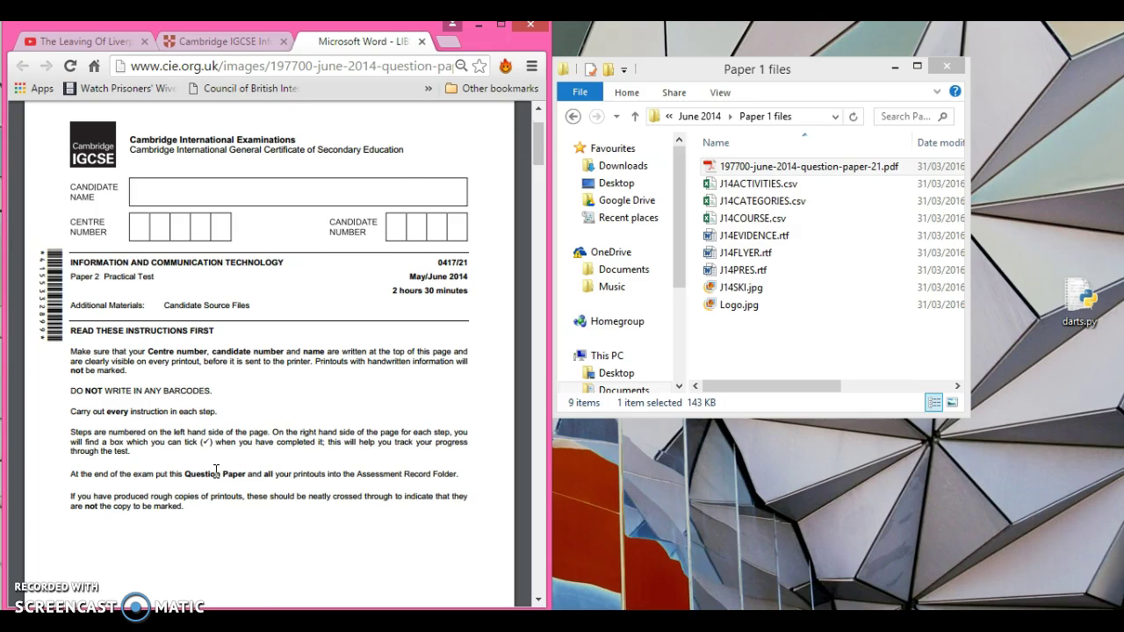
Scroll the exam PDF down to the page 2 task list
scroll(215, 471, "down", 4)
scroll(215, 471, "down", 4)
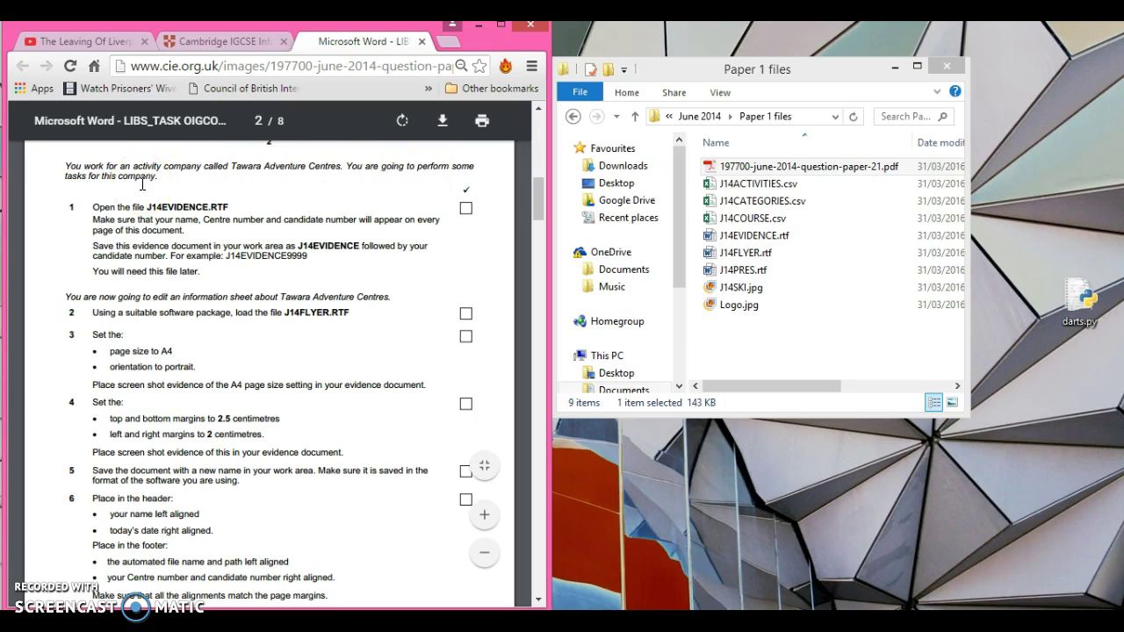
Open J14EVIDENCE.rtf in Word with editing enabled, glancing back at the exam paper
left_click(790, 237)
double_click(792, 239)
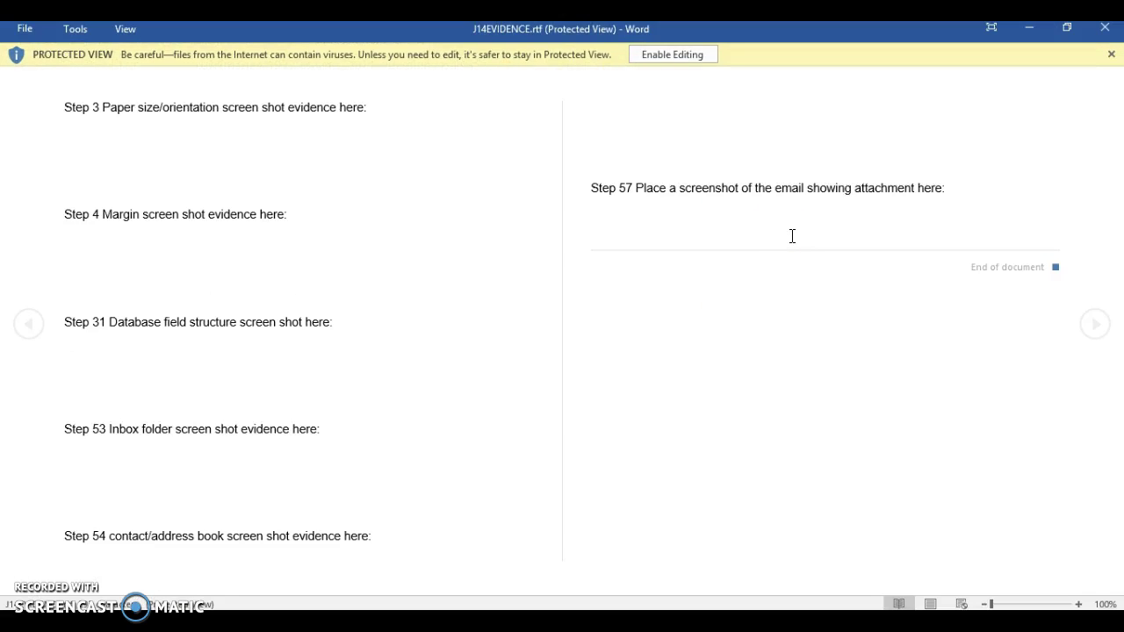
left_click(707, 55)
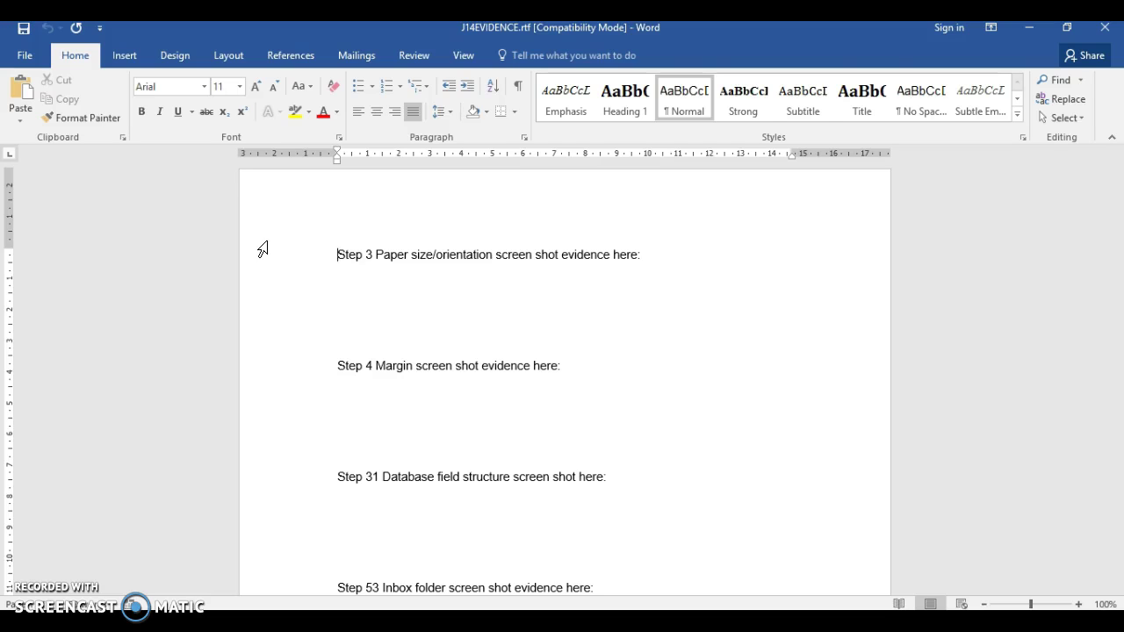
left_click(1032, 28)
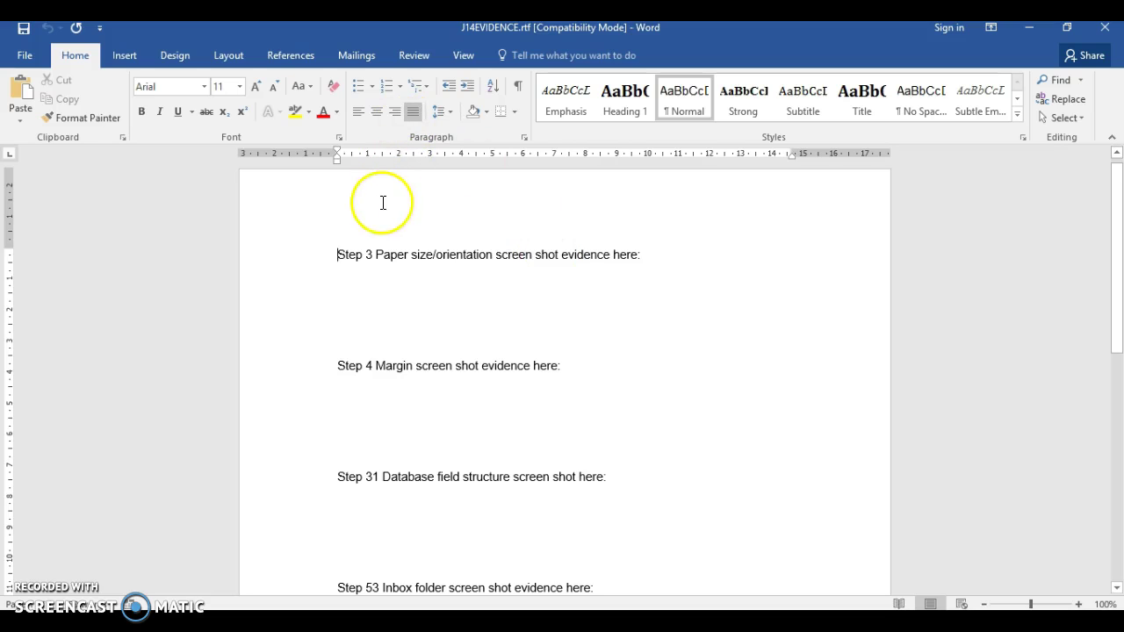
left_click(382, 203)
Enter the name, candidate number and centre number as three header lines, then close the header
double_click(382, 203)
type("N")
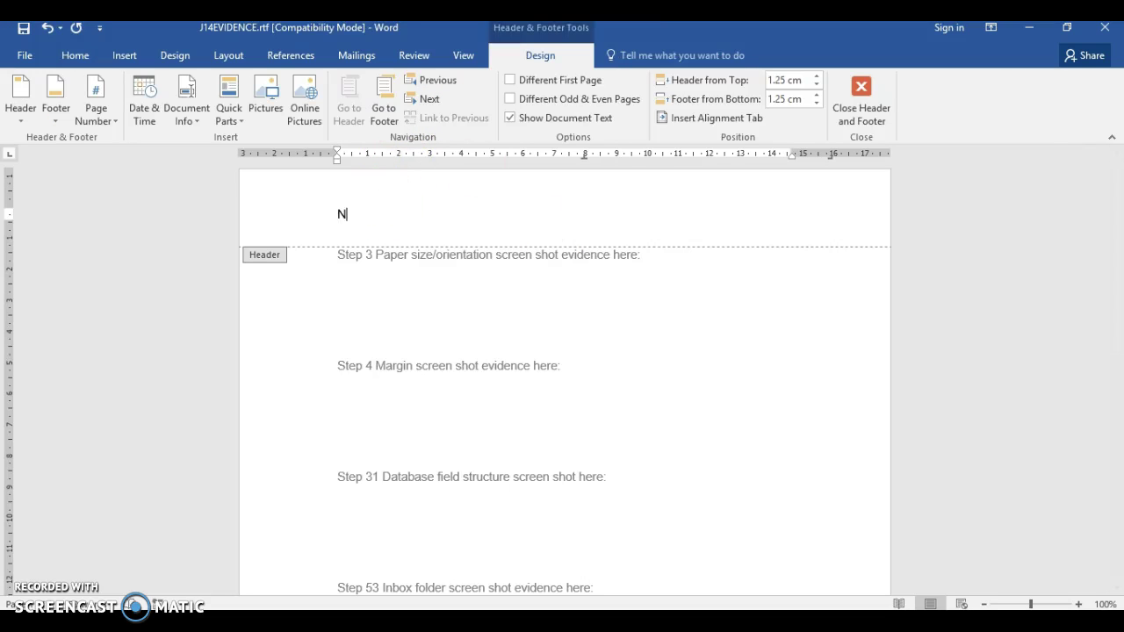
type("ame: Miss Price")
key("Return")
type("C")
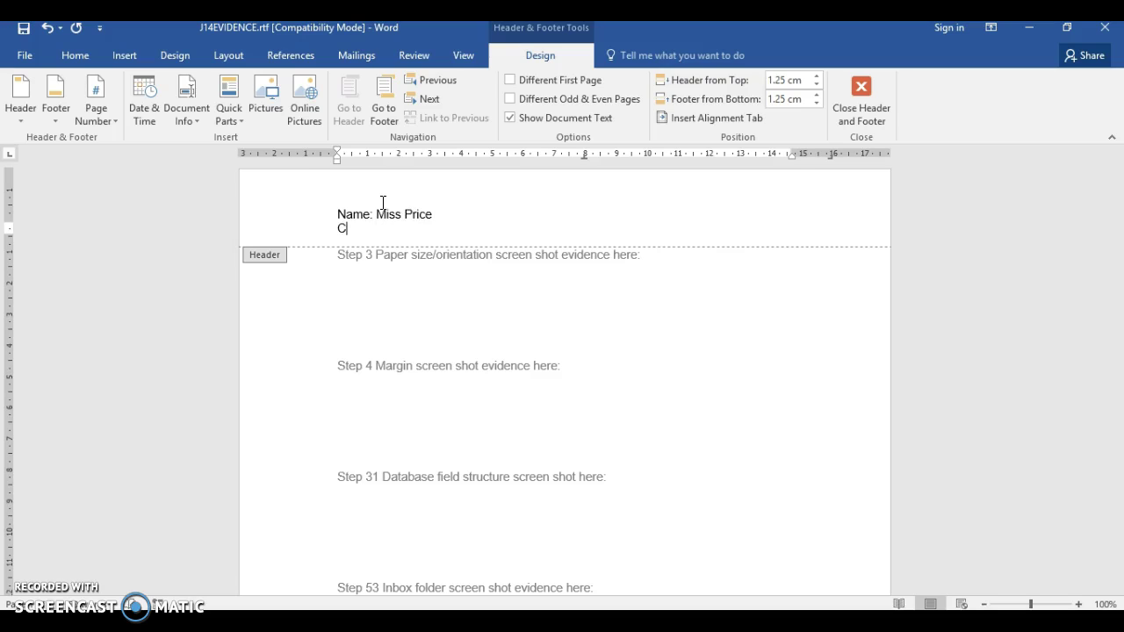
type("andidate Number")
key("BackSpace")
key("Return")
type("Cantre")
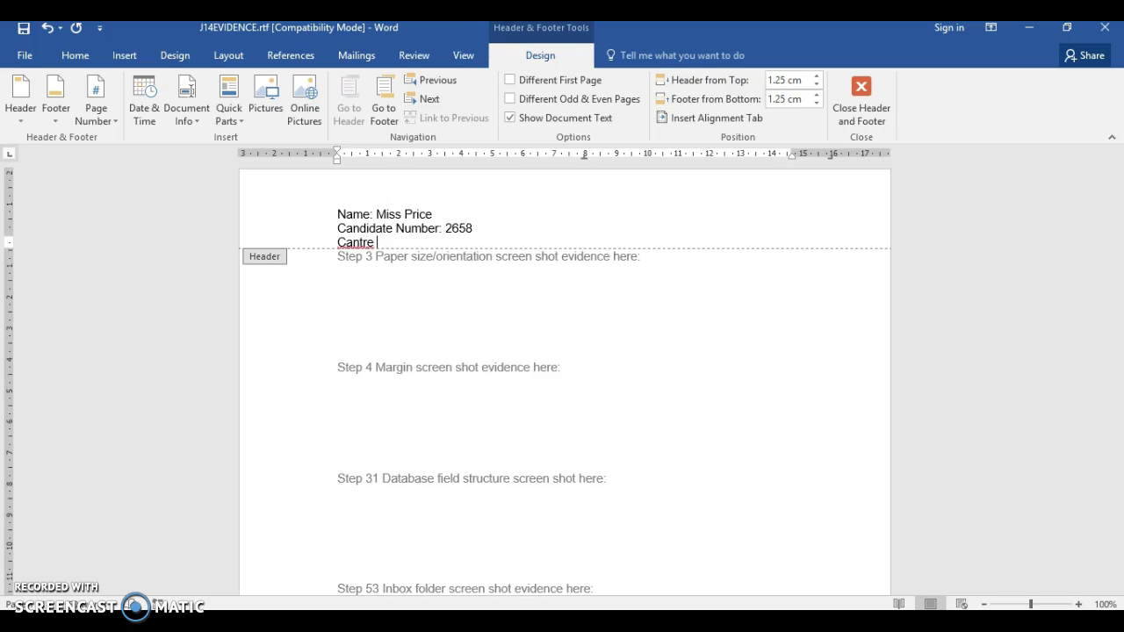
key("BackSpace")
key("BackSpace")
key("BackSpace")
key("BackSpace")
key("BackSpace")
type("entre Number: 123456")
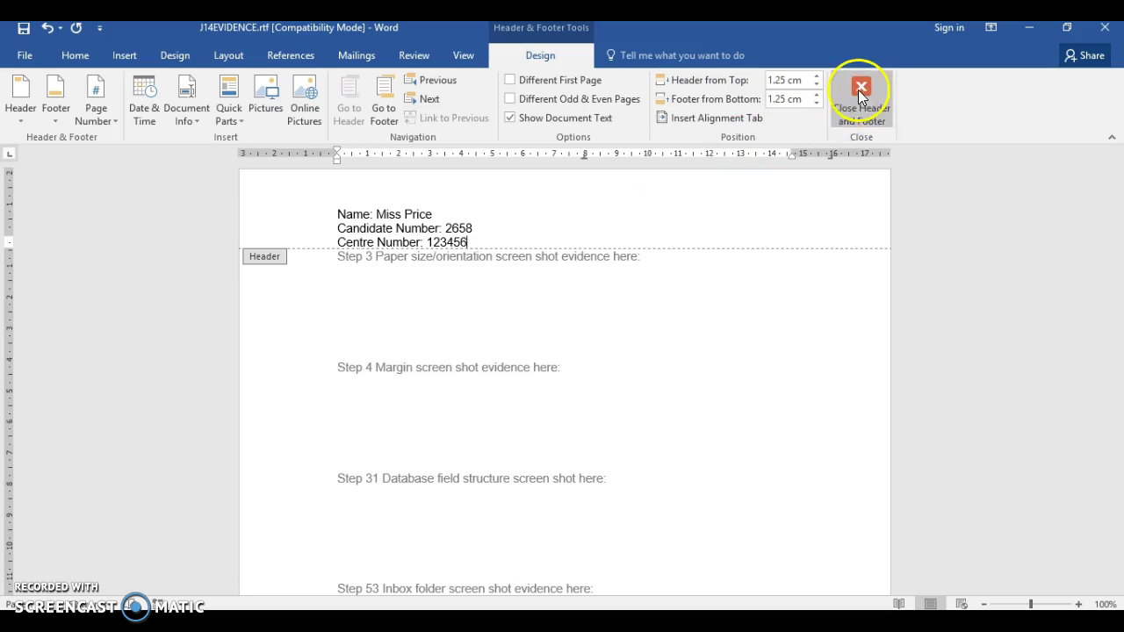
left_click(852, 93)
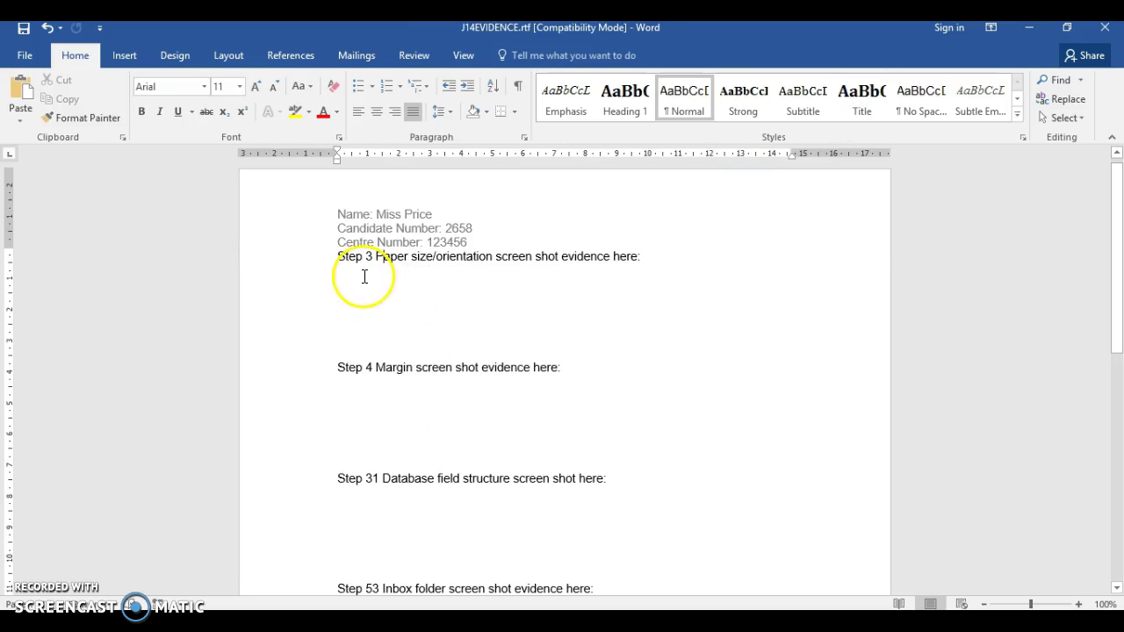
Insert a blank line above Step 3 and check the paper's J14EVIDENCE naming instruction
left_click(338, 256)
key("Return")
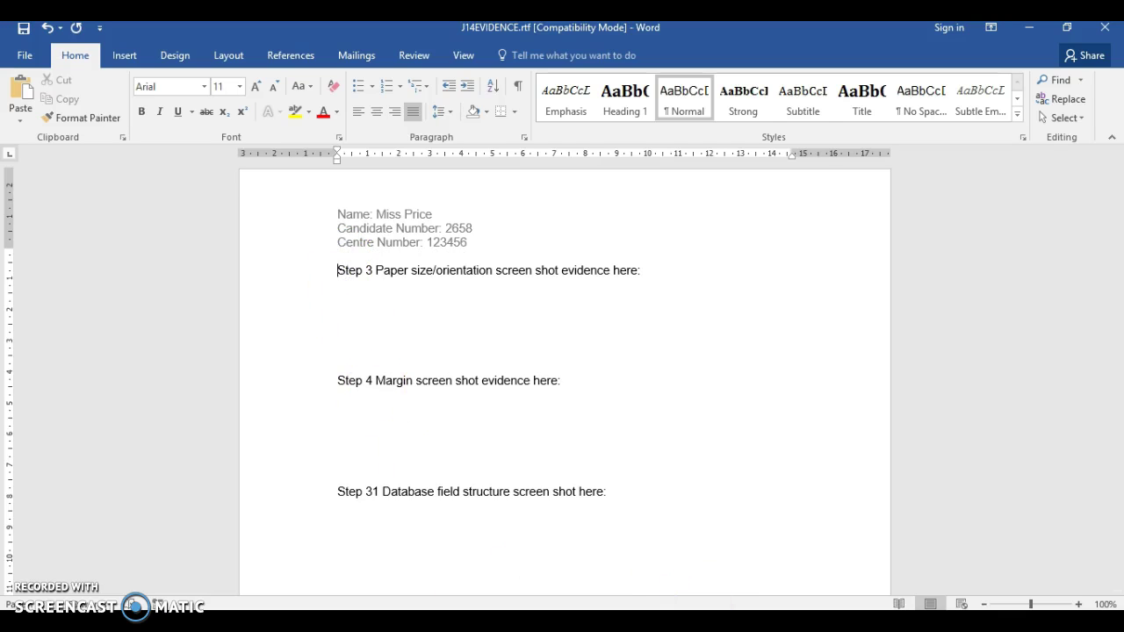
left_click(640, 539)
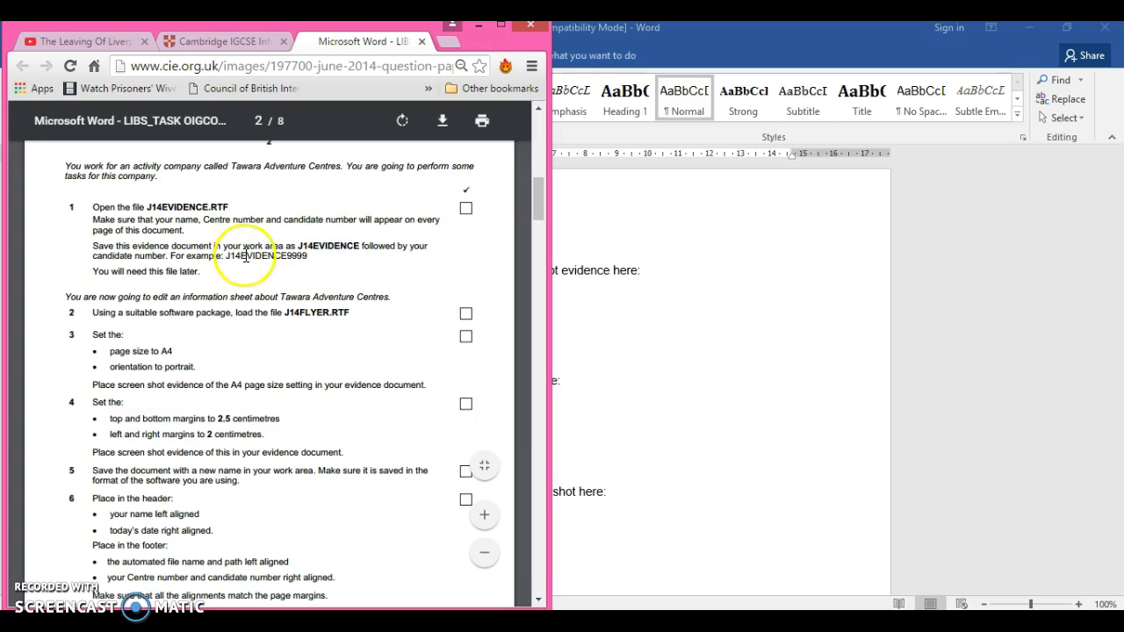
double_click(327, 246)
left_click(572, 238)
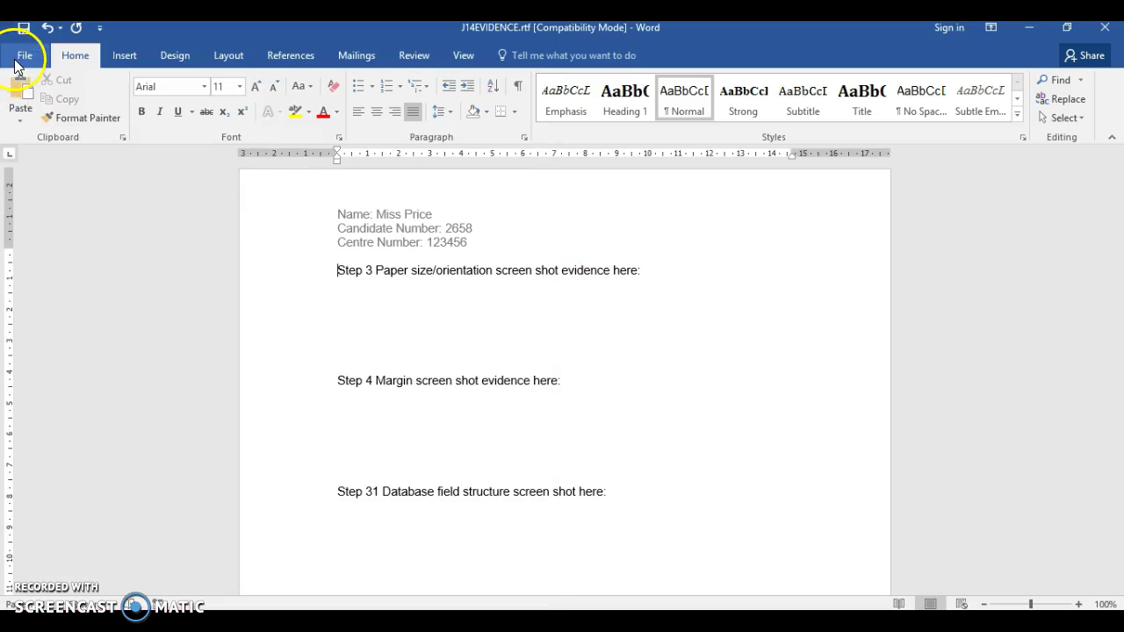
Start Save As and browse to Documents > Gran Canaria > Year 11 > Past papers
left_click(15, 58)
left_click(63, 214)
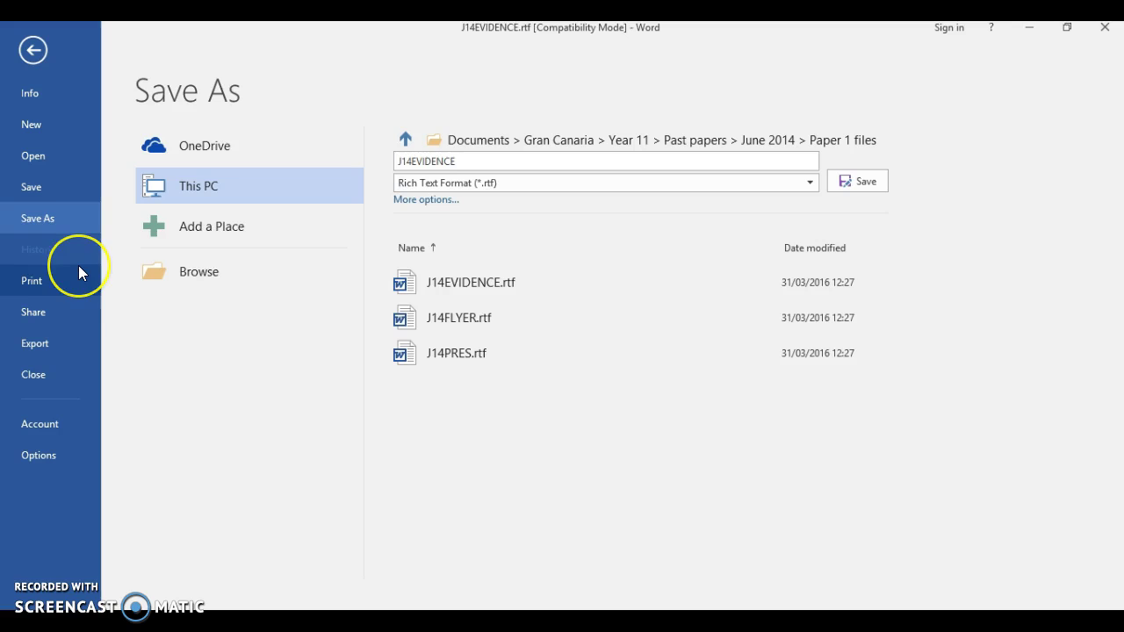
left_click(197, 180)
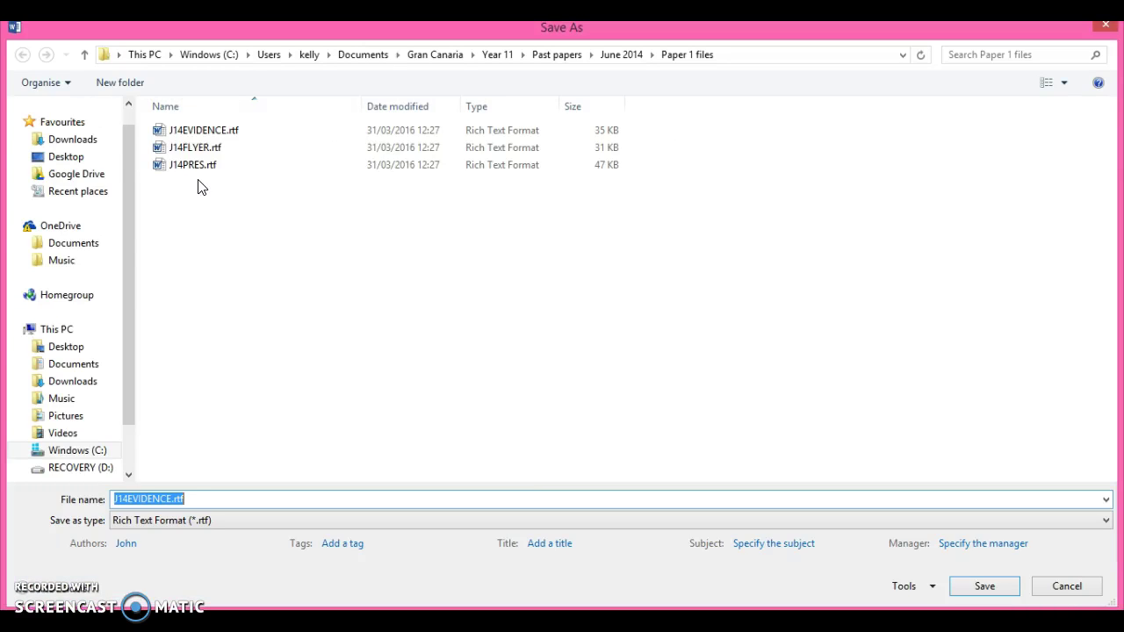
left_click(112, 370)
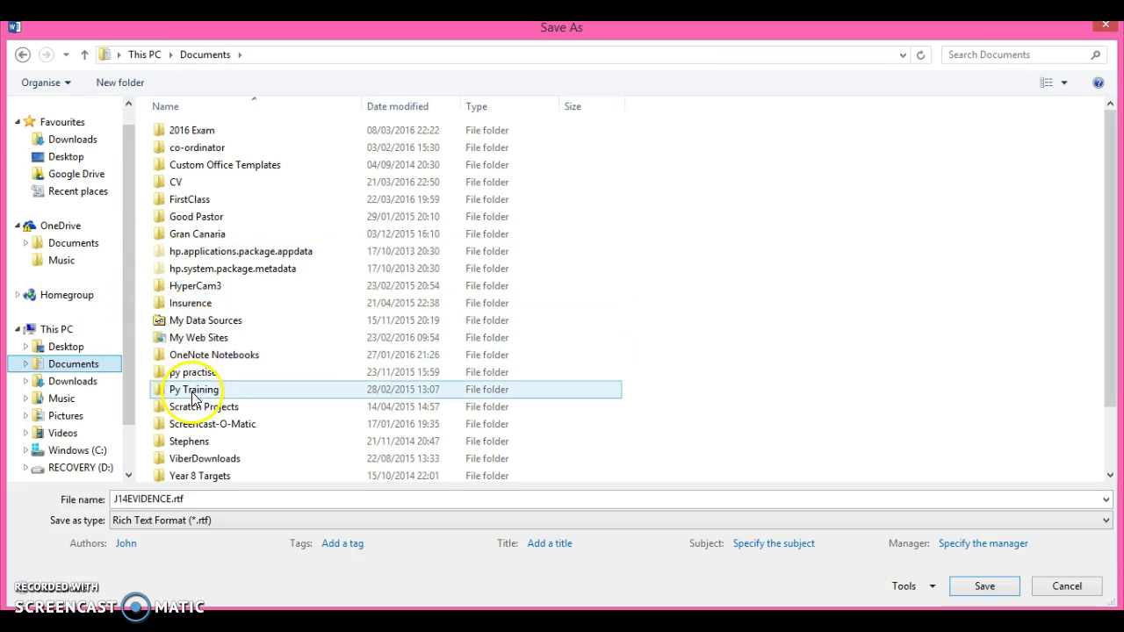
left_click(195, 237)
double_click(195, 239)
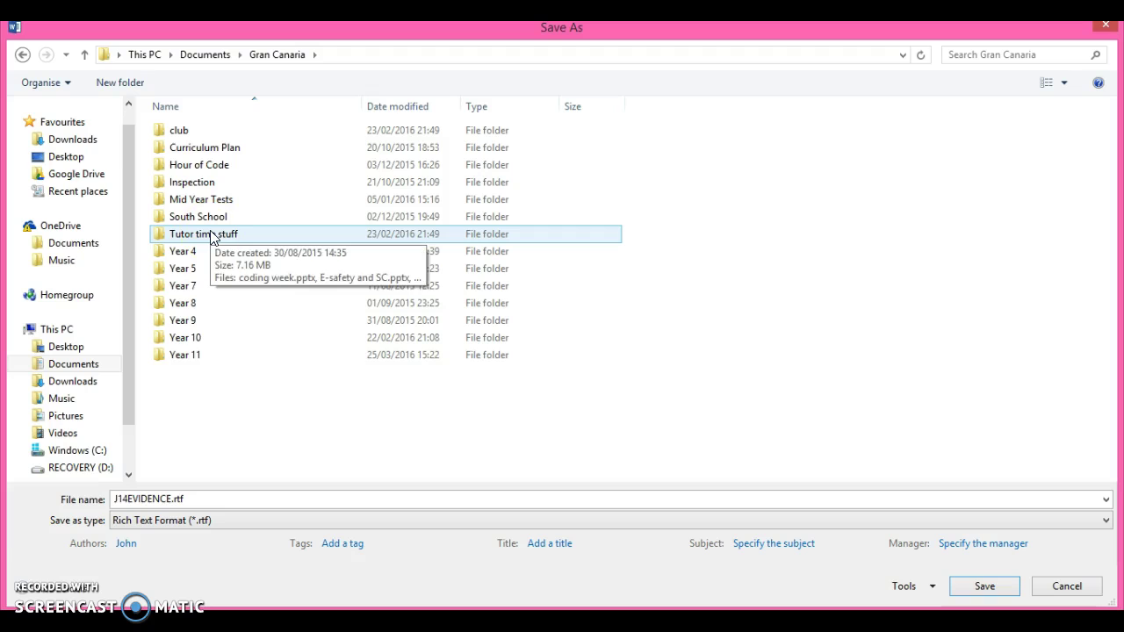
double_click(206, 356)
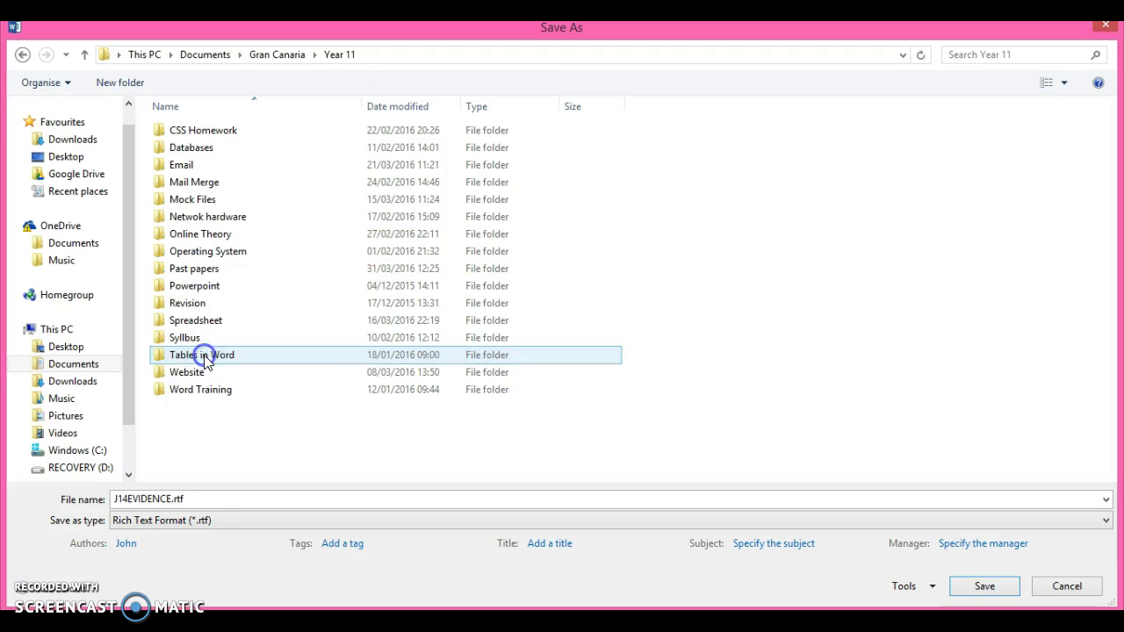
double_click(209, 272)
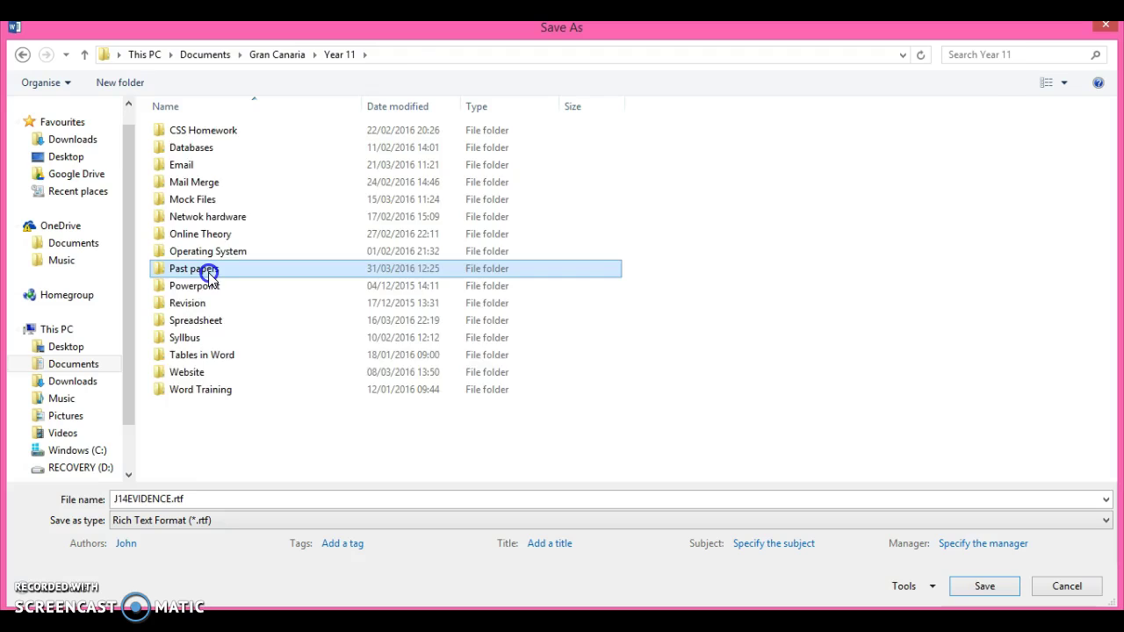
double_click(181, 499)
left_click(187, 499)
key("BackSpace")
key("BackSpace")
key("BackSpace")
key("BackSpace")
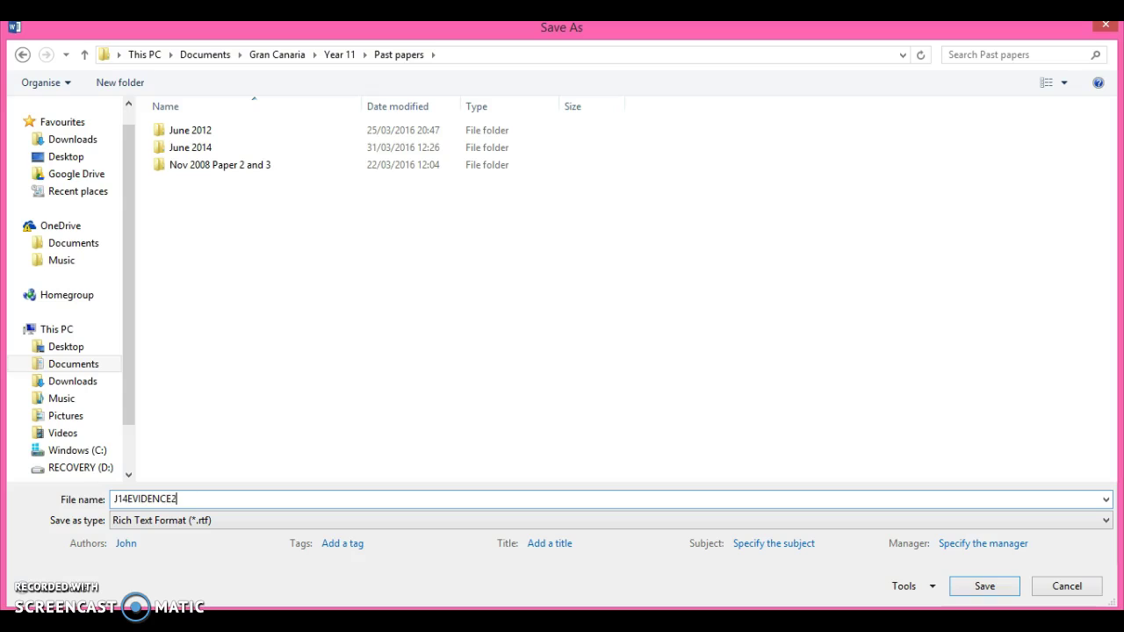
type("8")
left_click(980, 584)
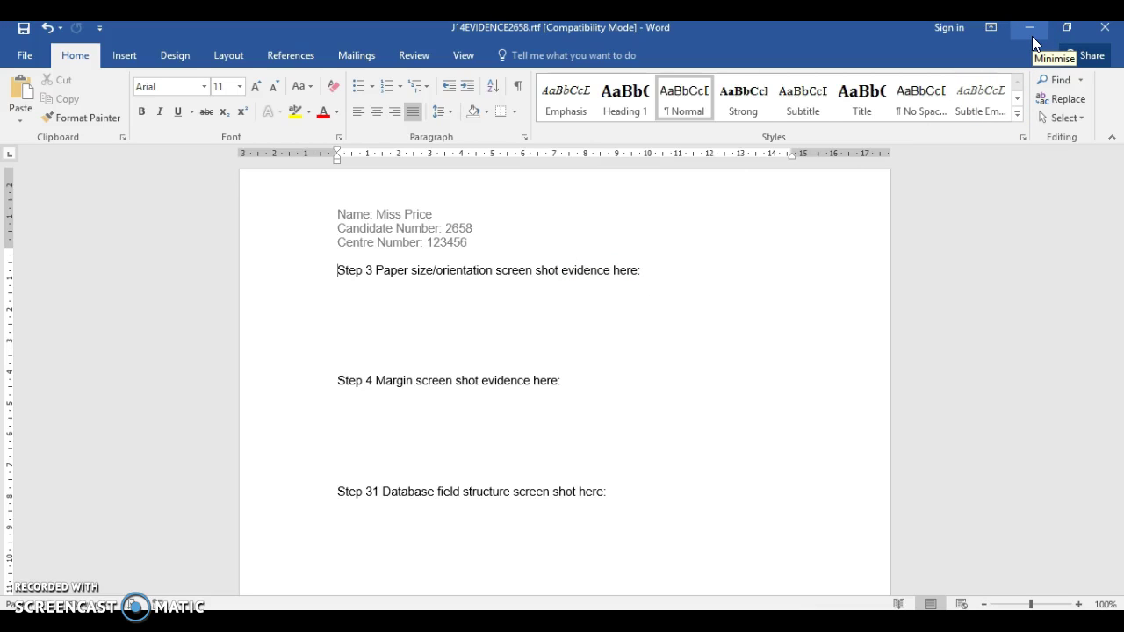
Minimise Word and scroll the exam paper to the J14FLYER tasks 7 and 8
left_click(1031, 36)
left_click(776, 237)
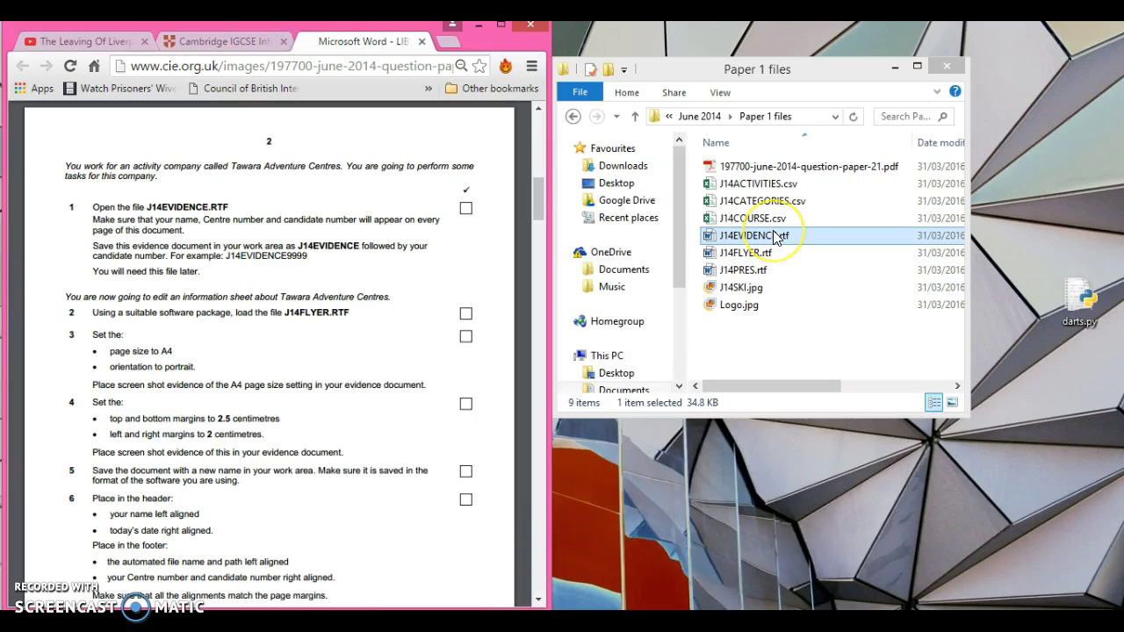
left_click(439, 352)
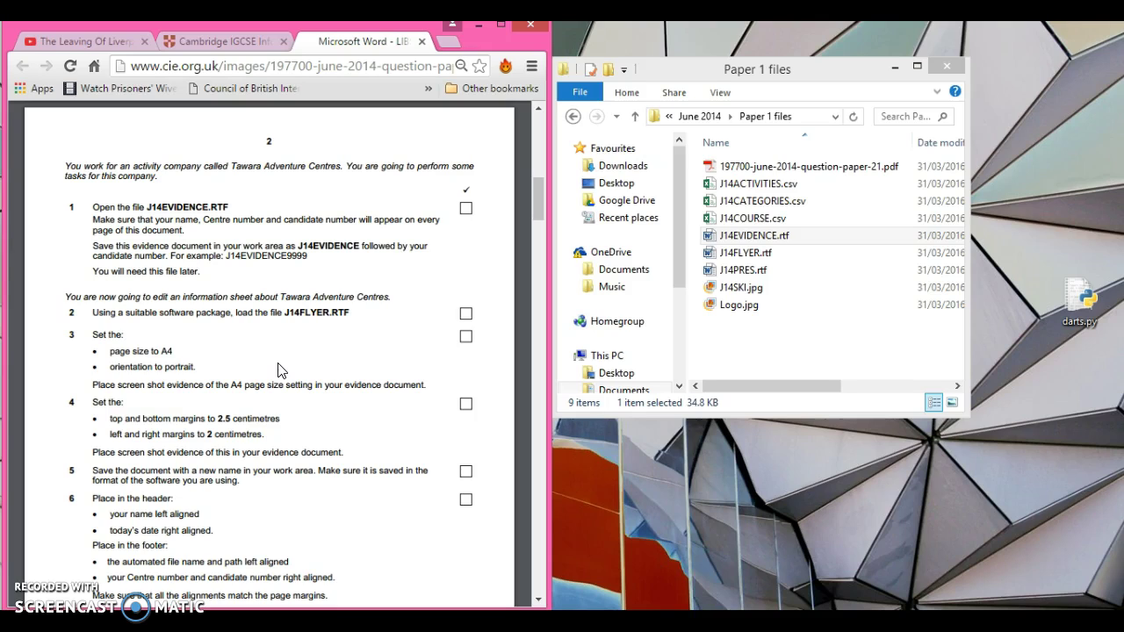
scroll(278, 370, "down", 3)
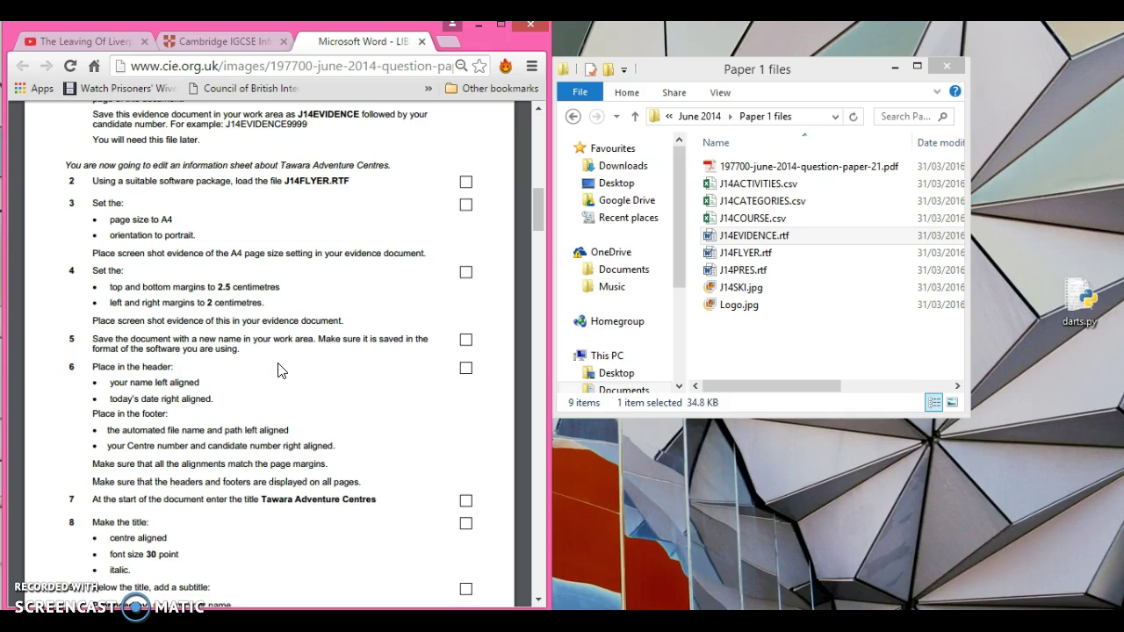
Open J14FLYER.rtf for editing in a window beside the question paper, zoomed to 60%
double_click(788, 254)
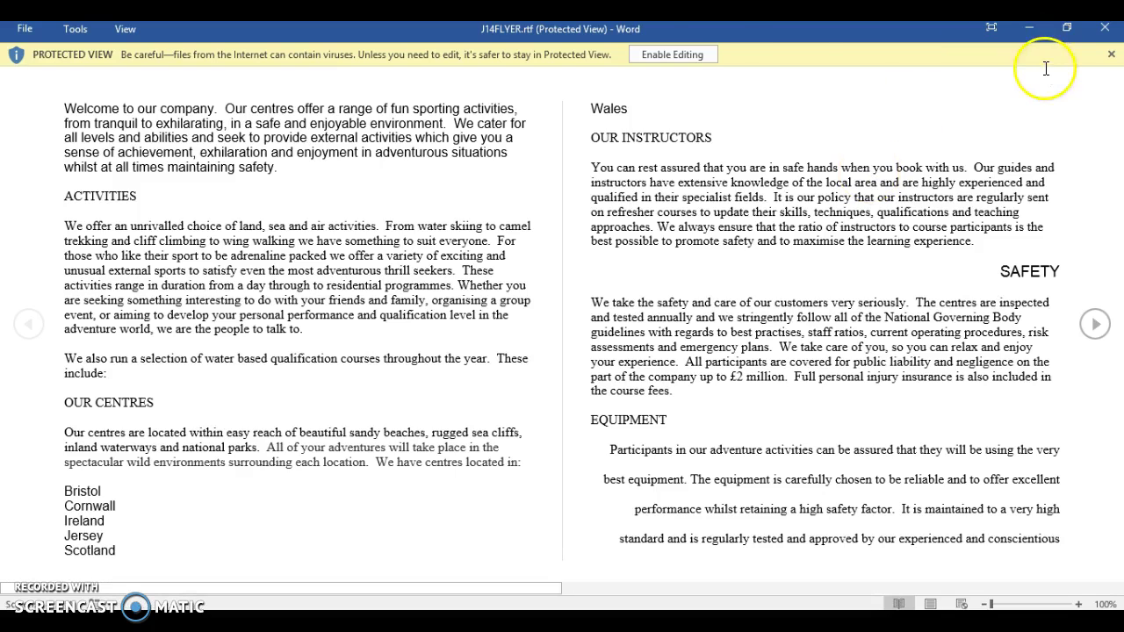
left_click(672, 55)
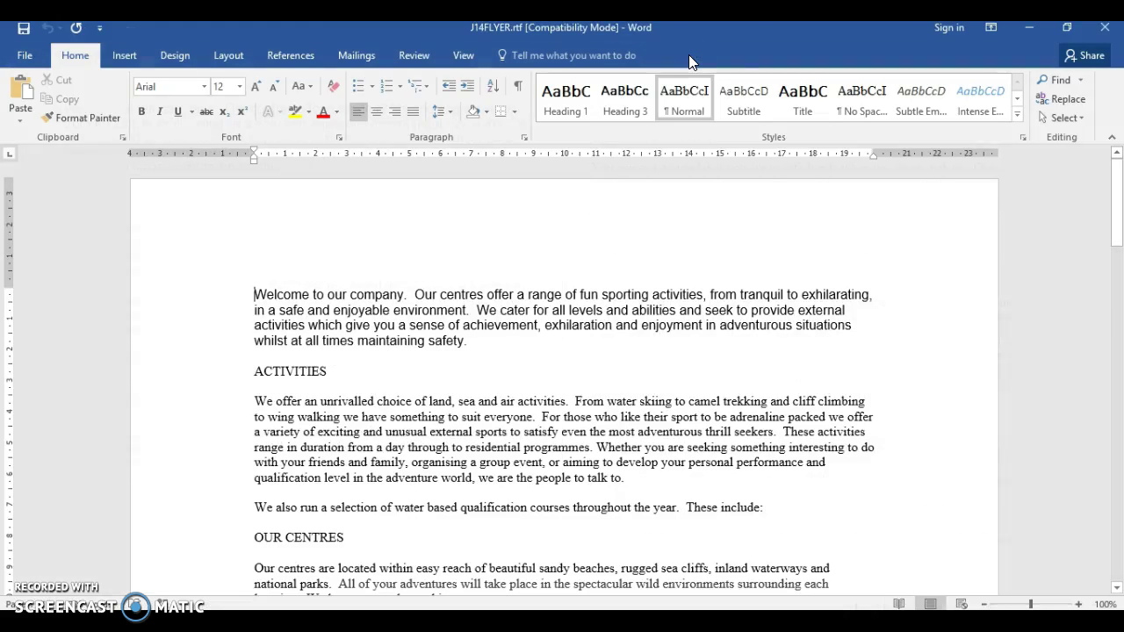
left_click(1067, 27)
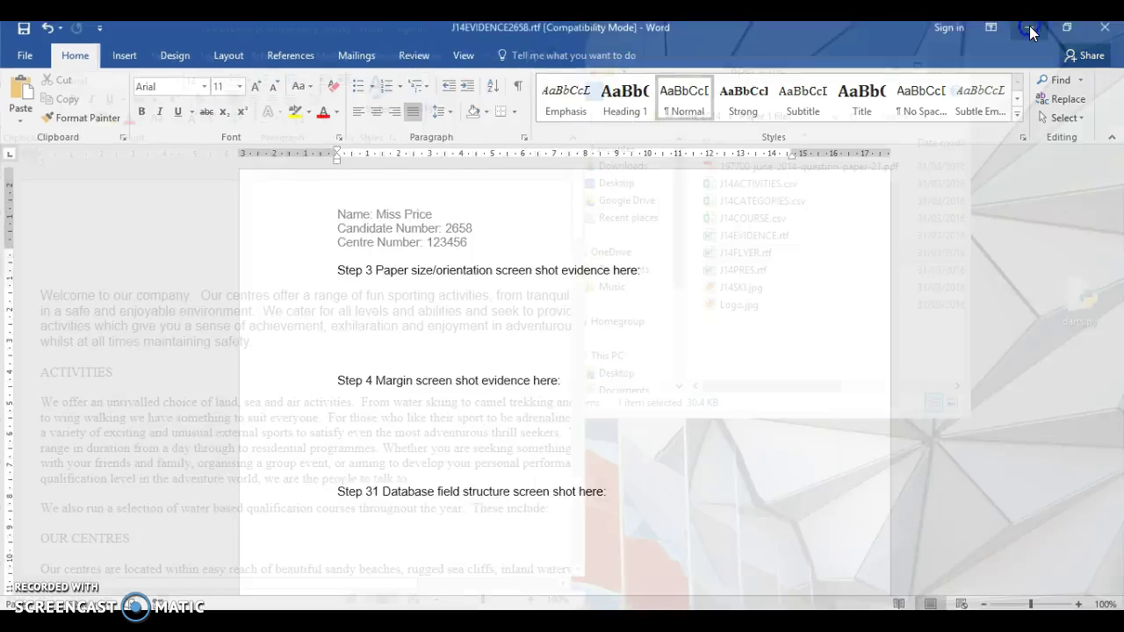
left_click(1029, 29)
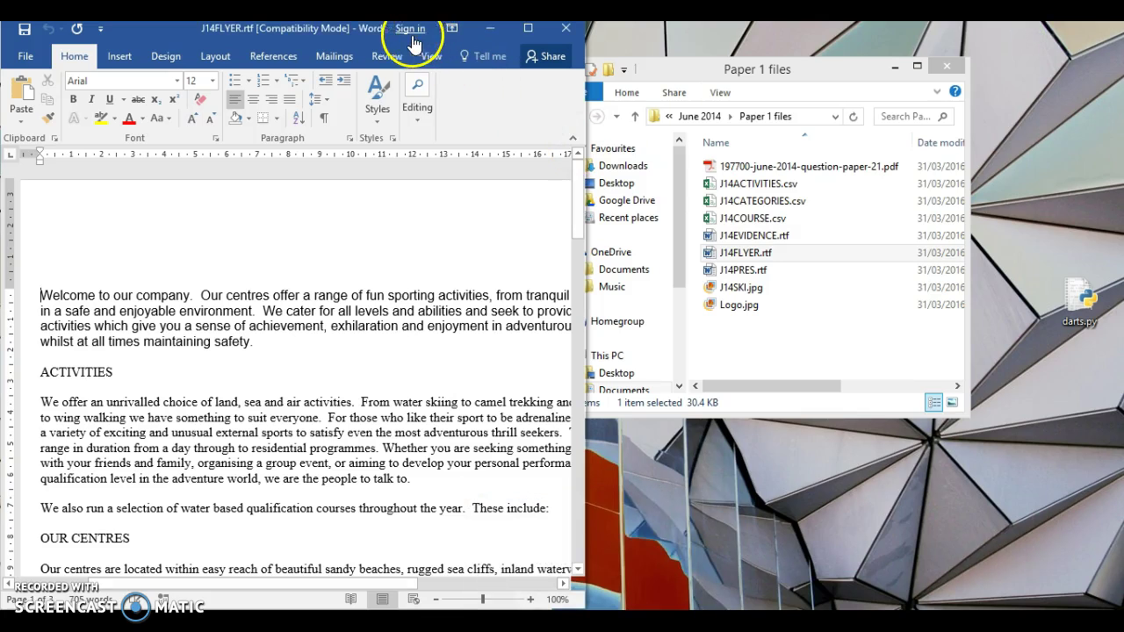
left_click_drag(349, 45, 900, 40)
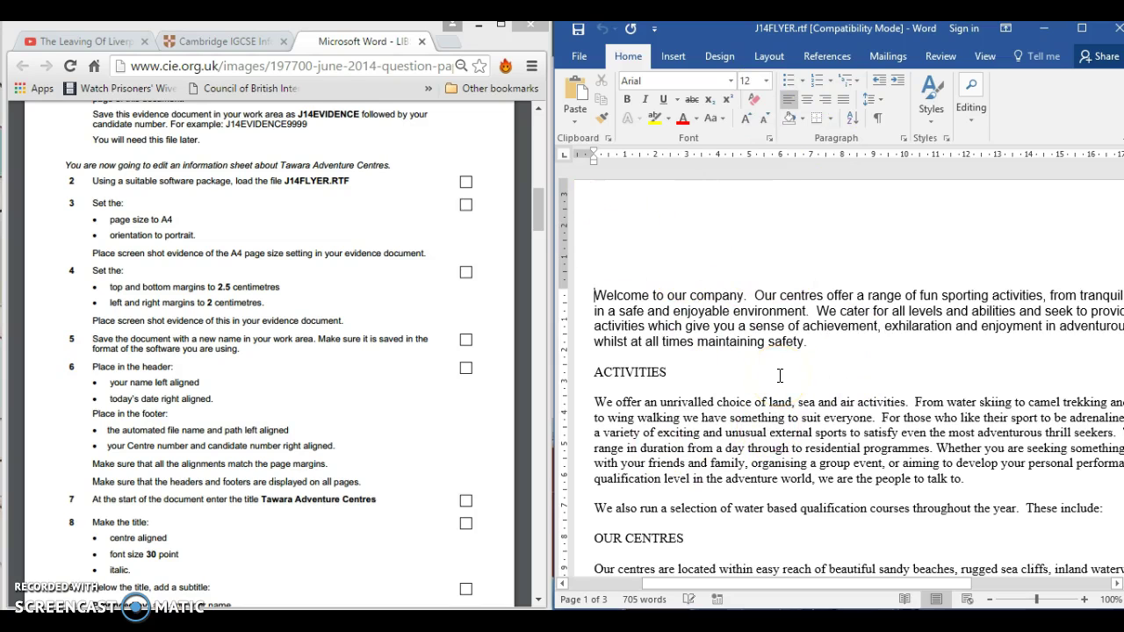
left_click(989, 600)
left_click(990, 600)
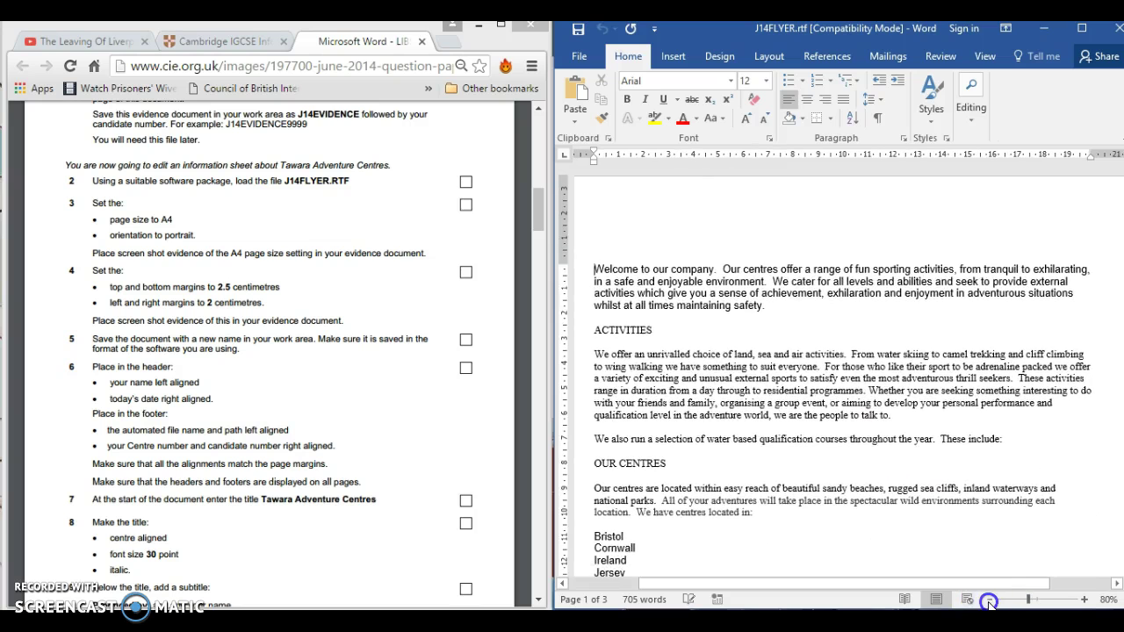
left_click(990, 599)
left_click(990, 600)
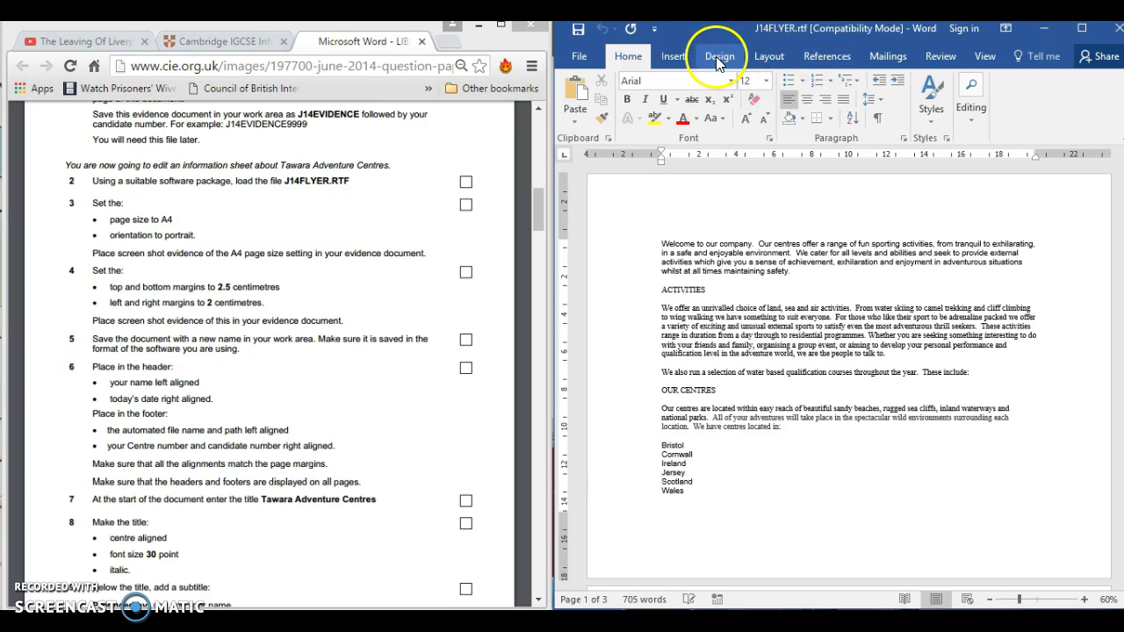
Check the flyer's paper size in Page Setup, leaving it as Letter unchanged
left_click(751, 54)
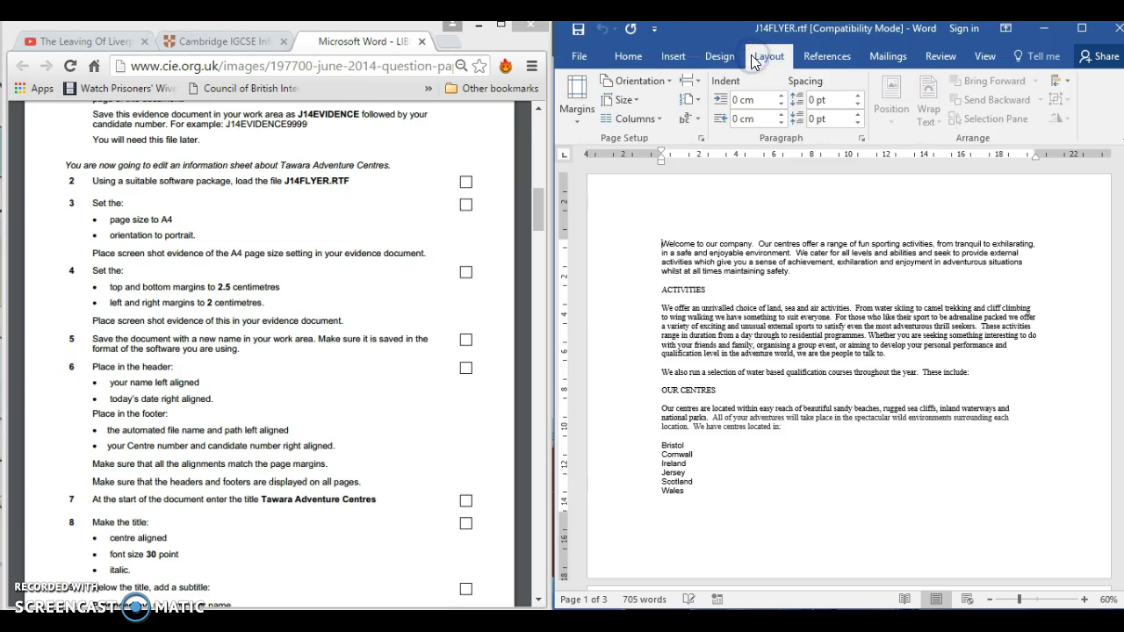
left_click(635, 105)
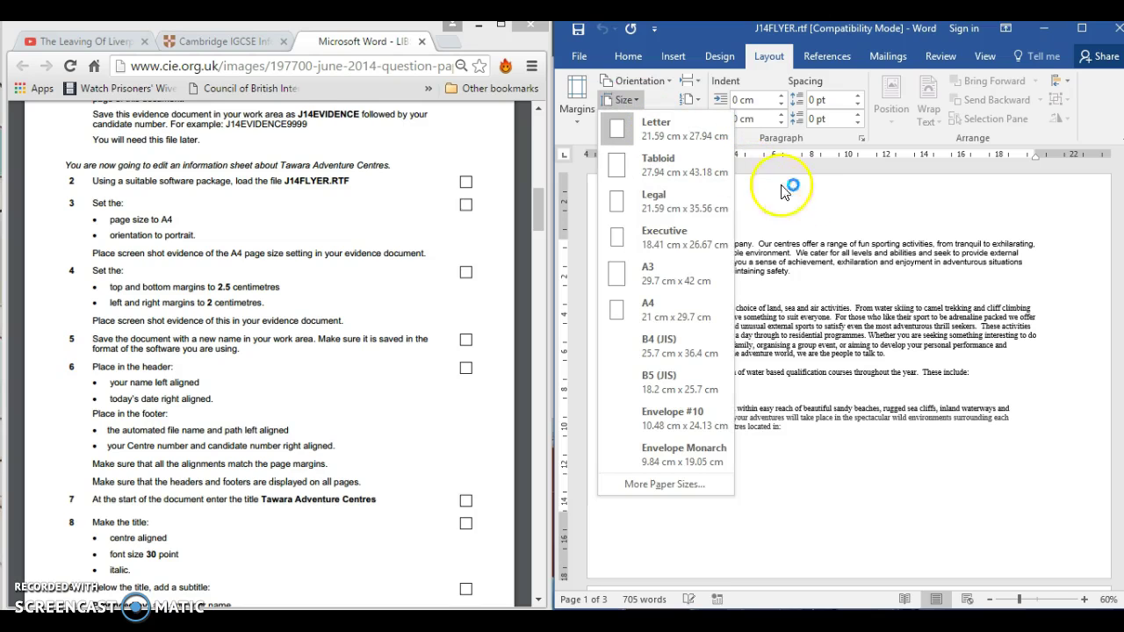
left_click(804, 204)
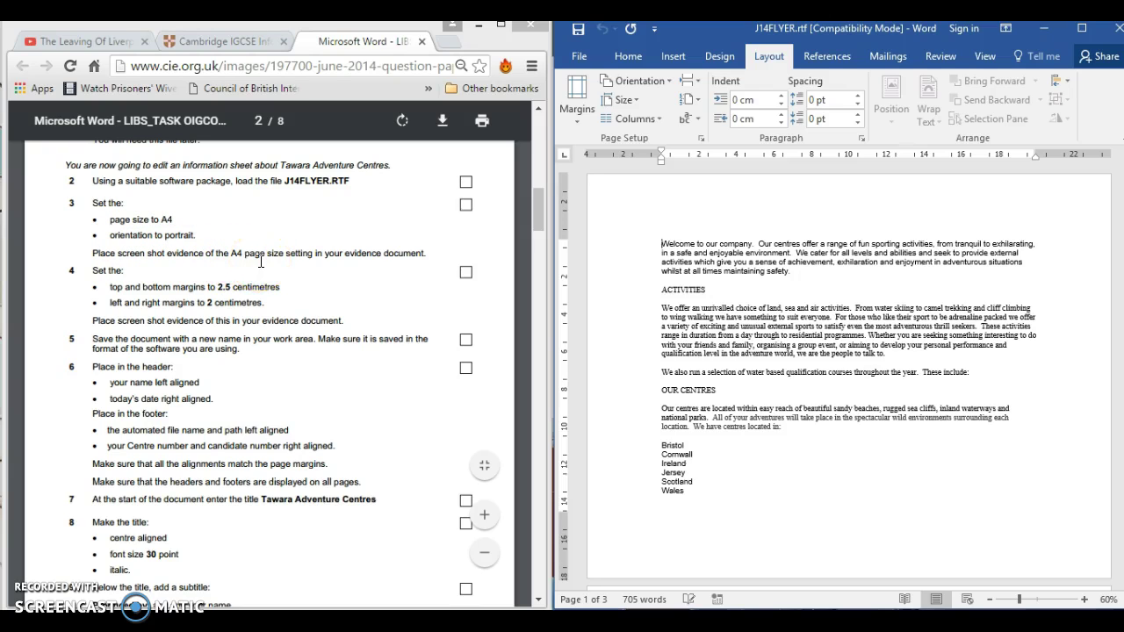
left_click(701, 138)
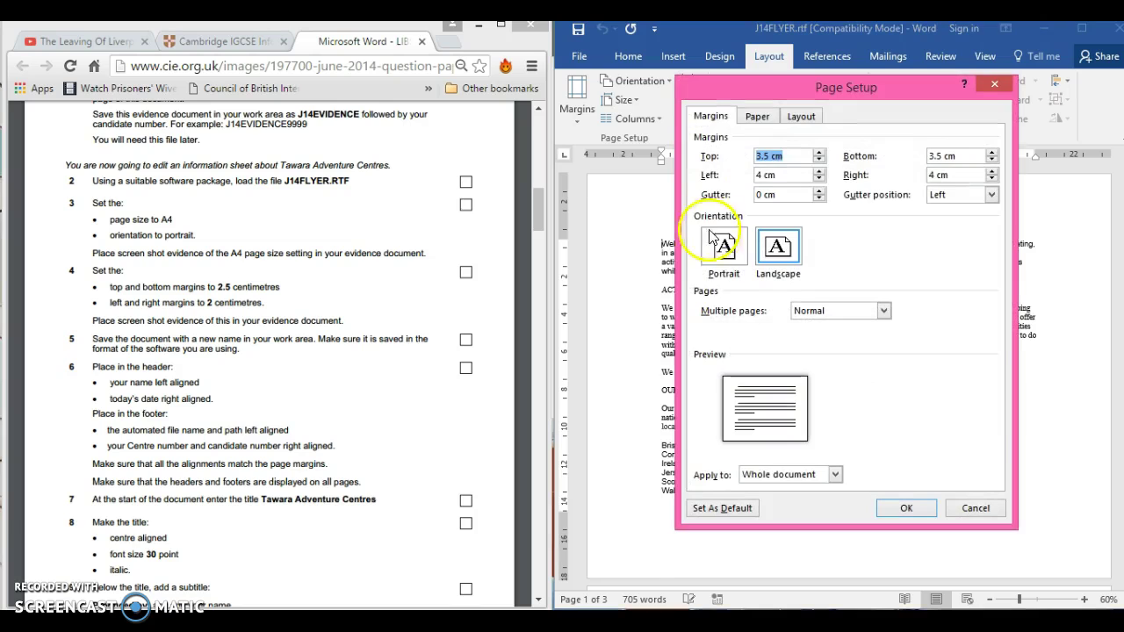
left_click(723, 246)
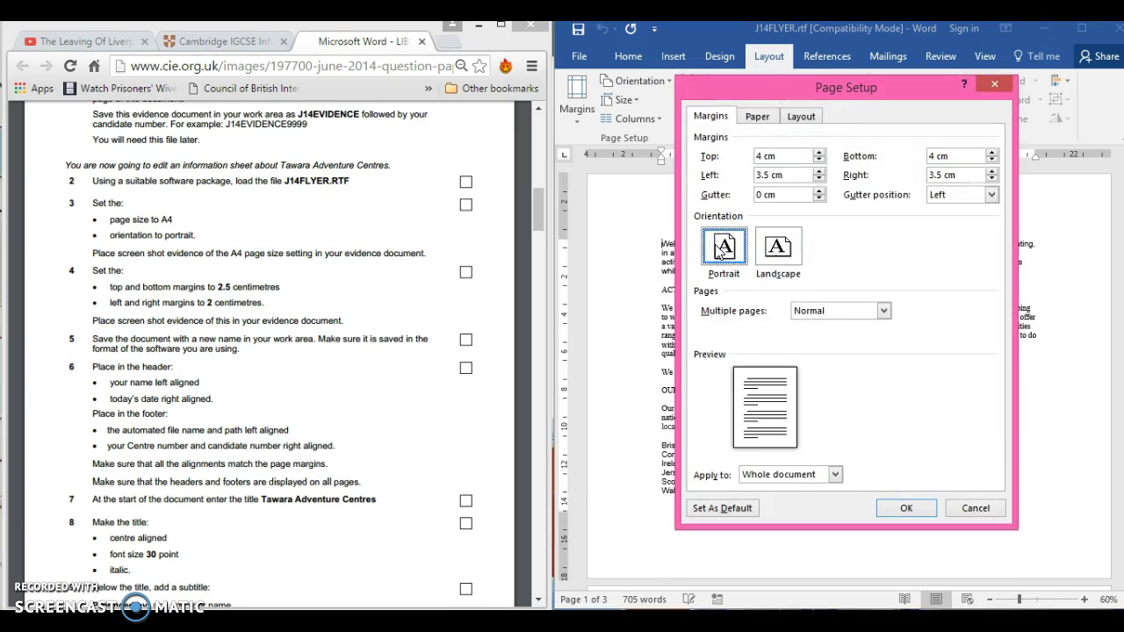
left_click(757, 115)
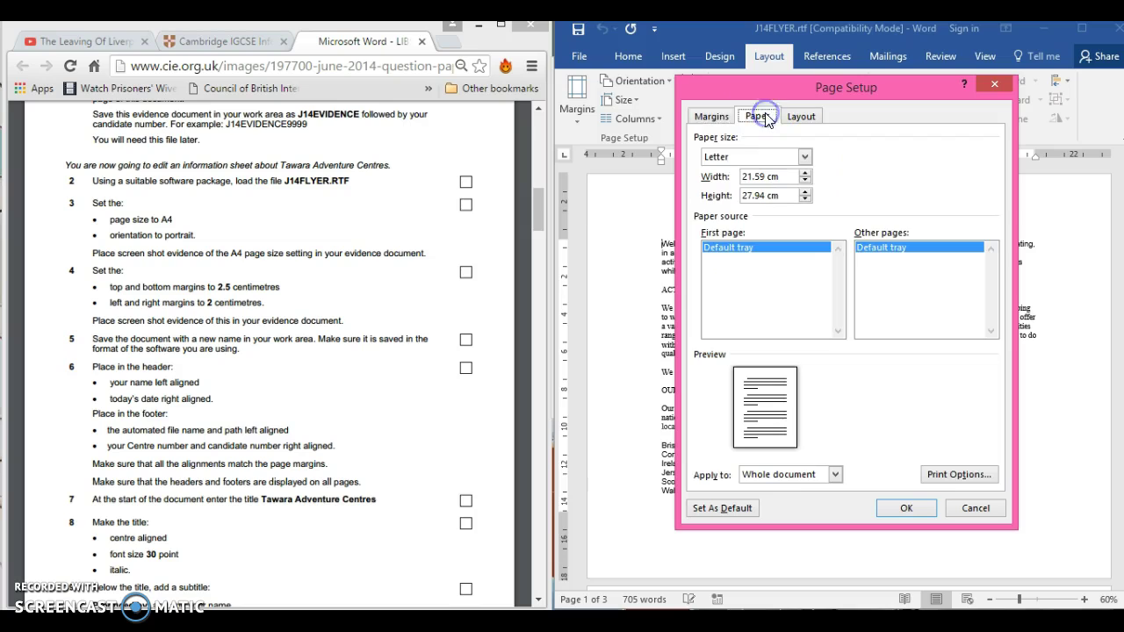
left_click(804, 157)
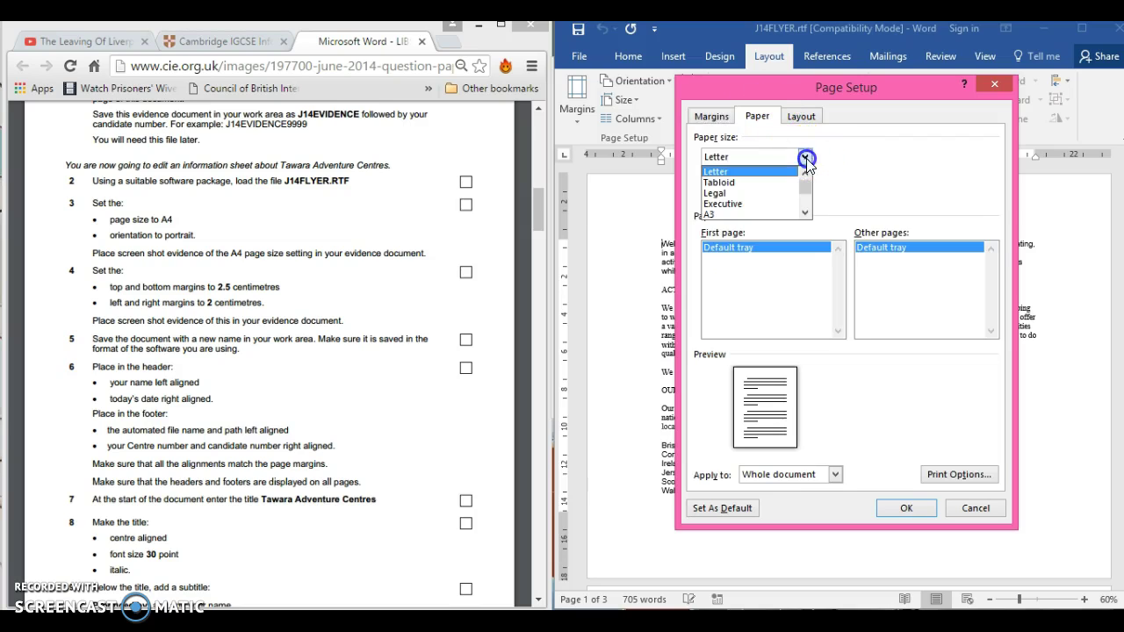
left_click(804, 212)
left_click(804, 212)
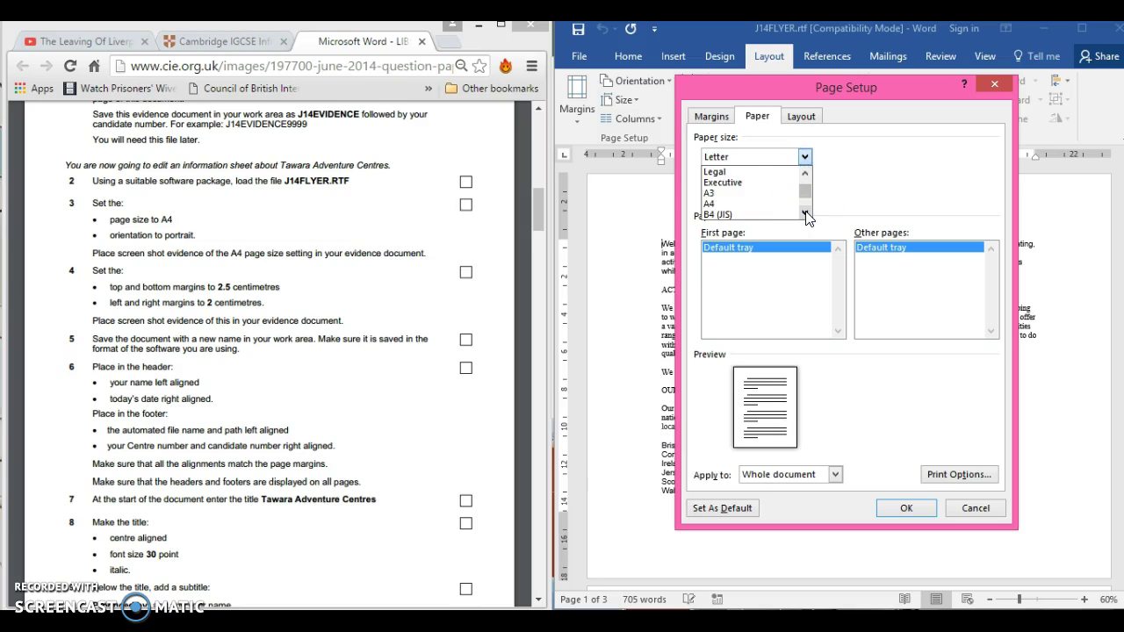
left_click(996, 85)
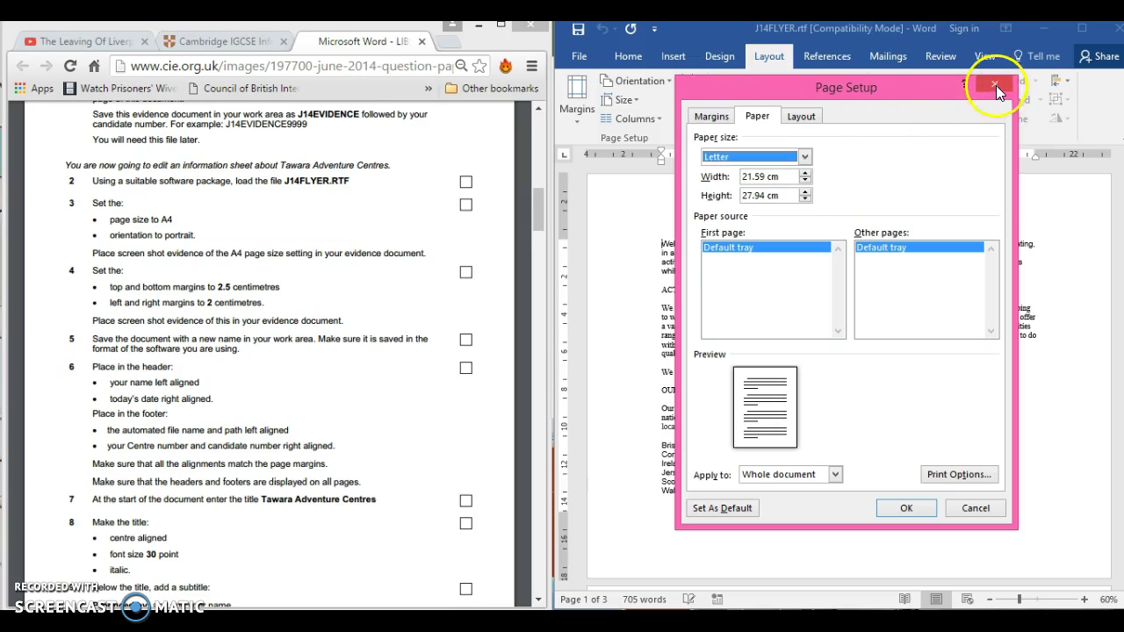
left_click(996, 85)
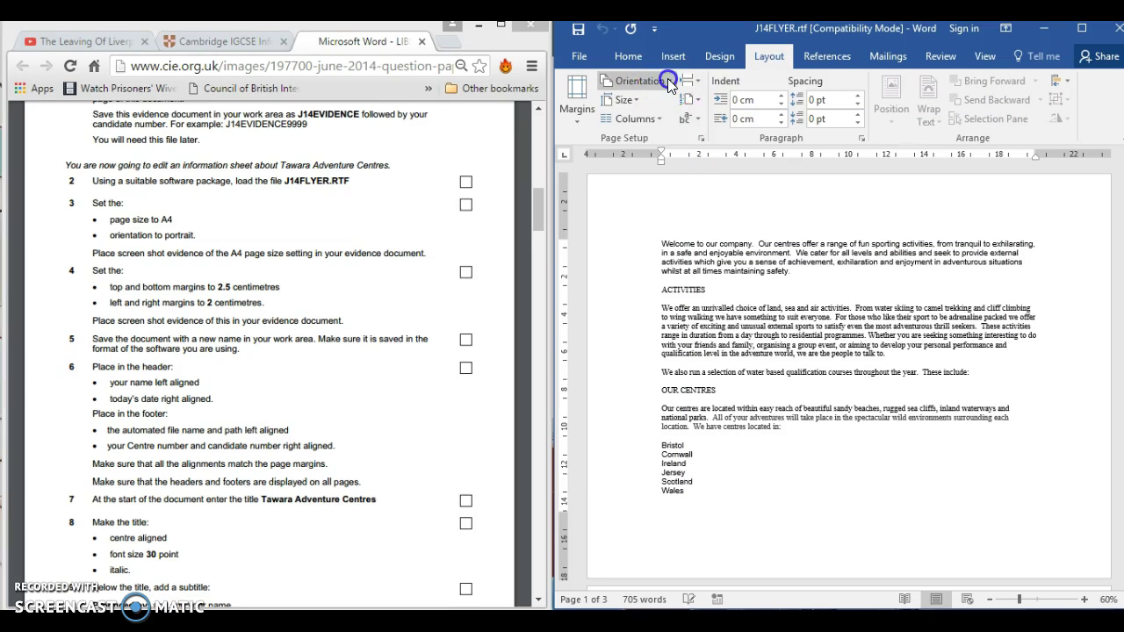
Set the flyer to landscape and reopen Page Setup on the Margins tab
left_click(665, 79)
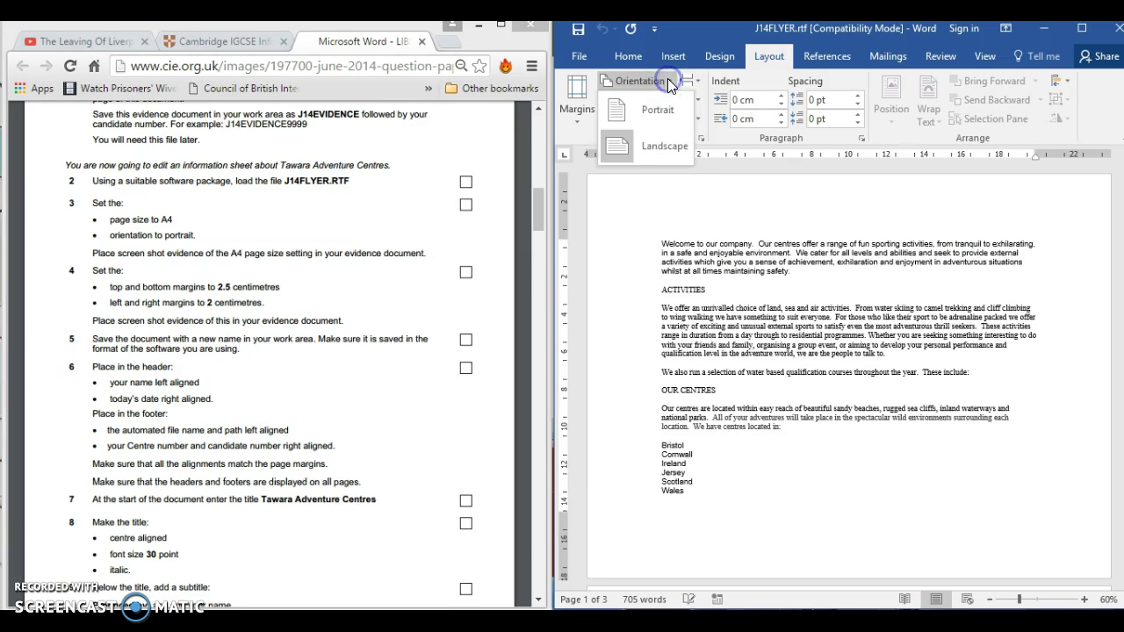
left_click(661, 160)
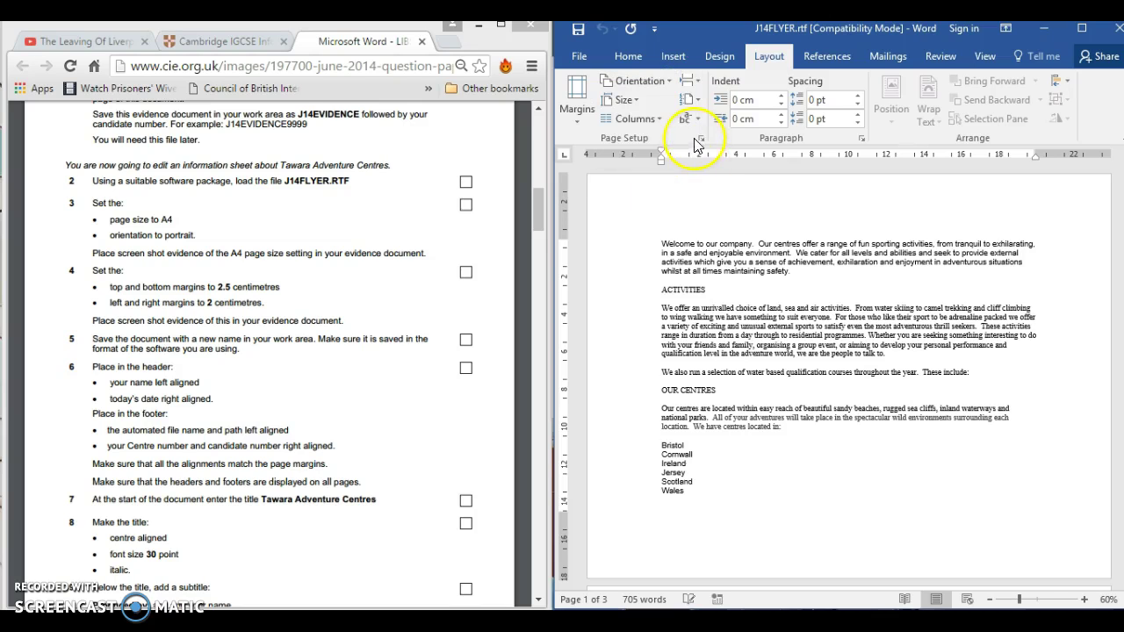
left_click(698, 139)
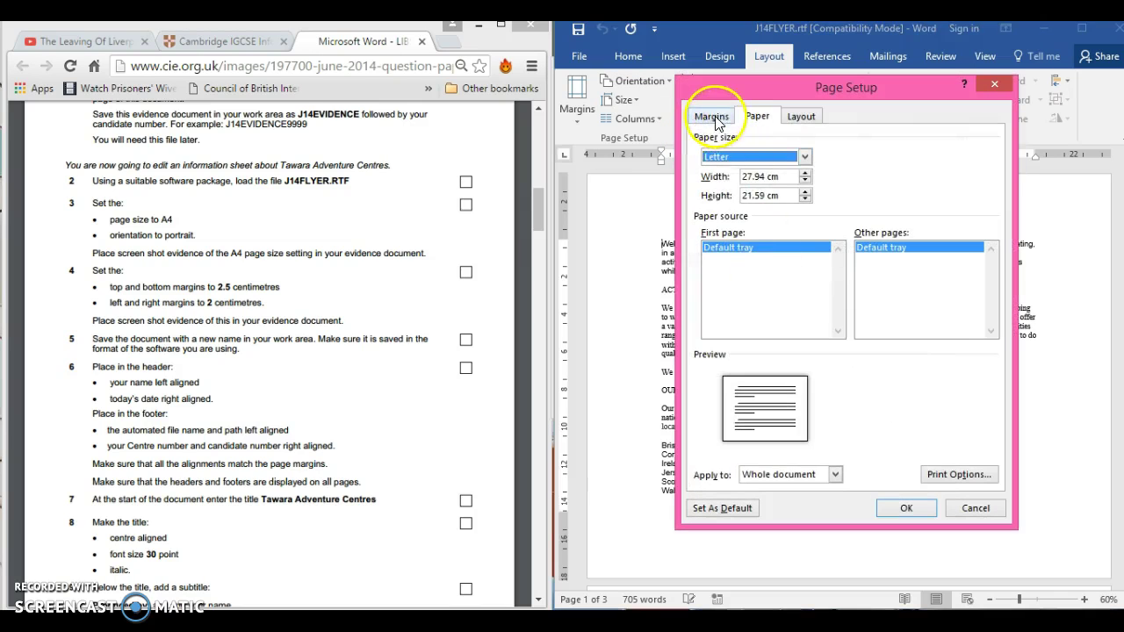
left_click(721, 123)
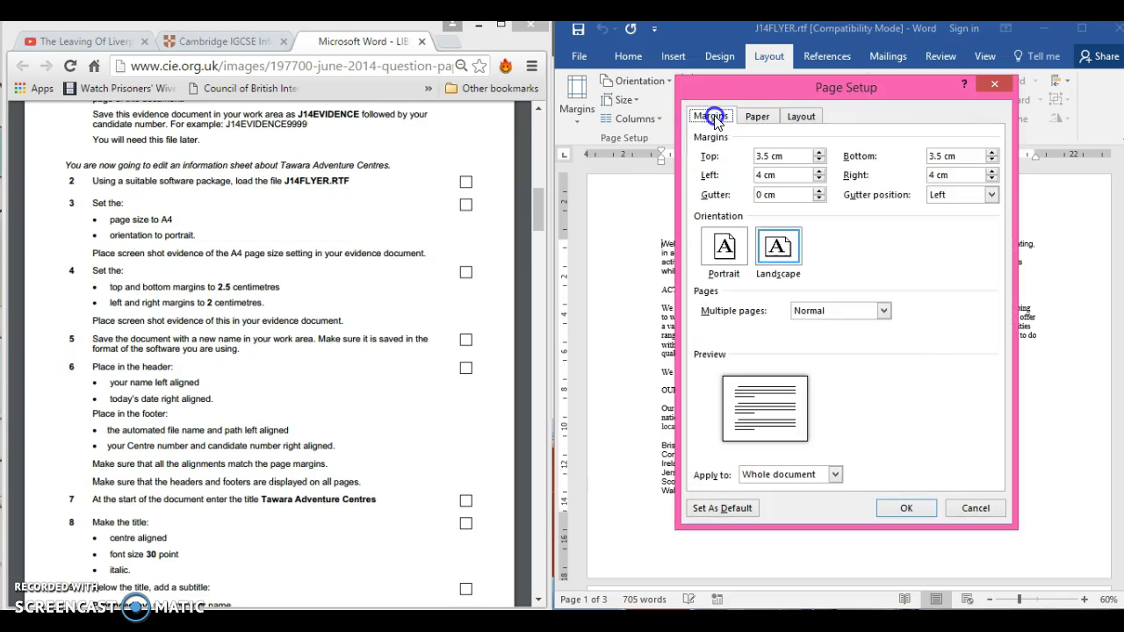
left_click(777, 246)
left_click(948, 263)
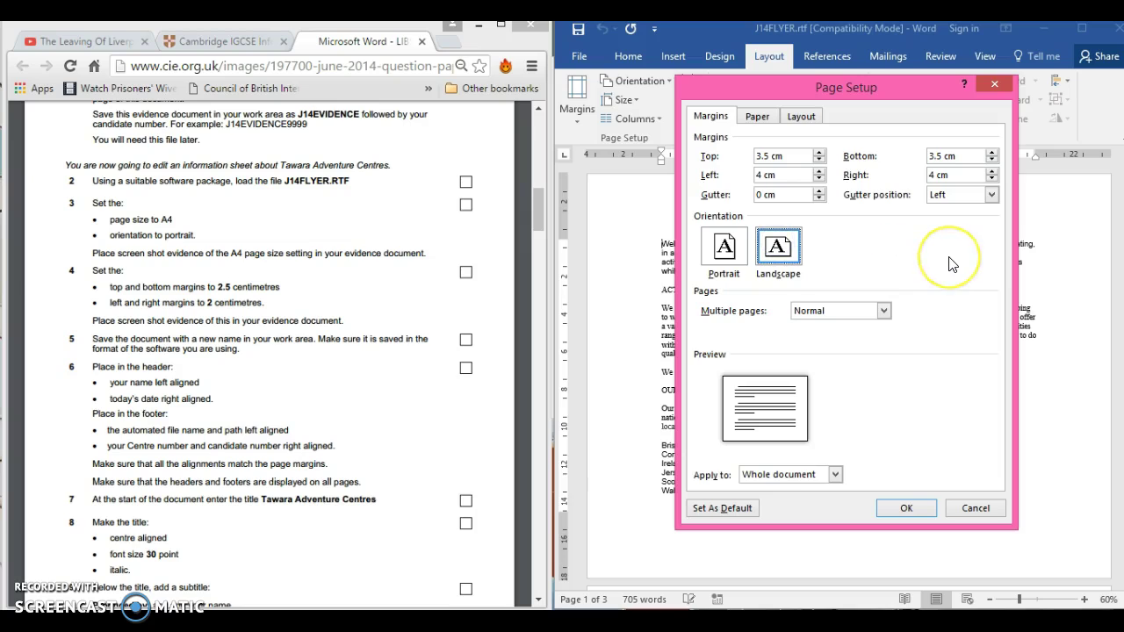
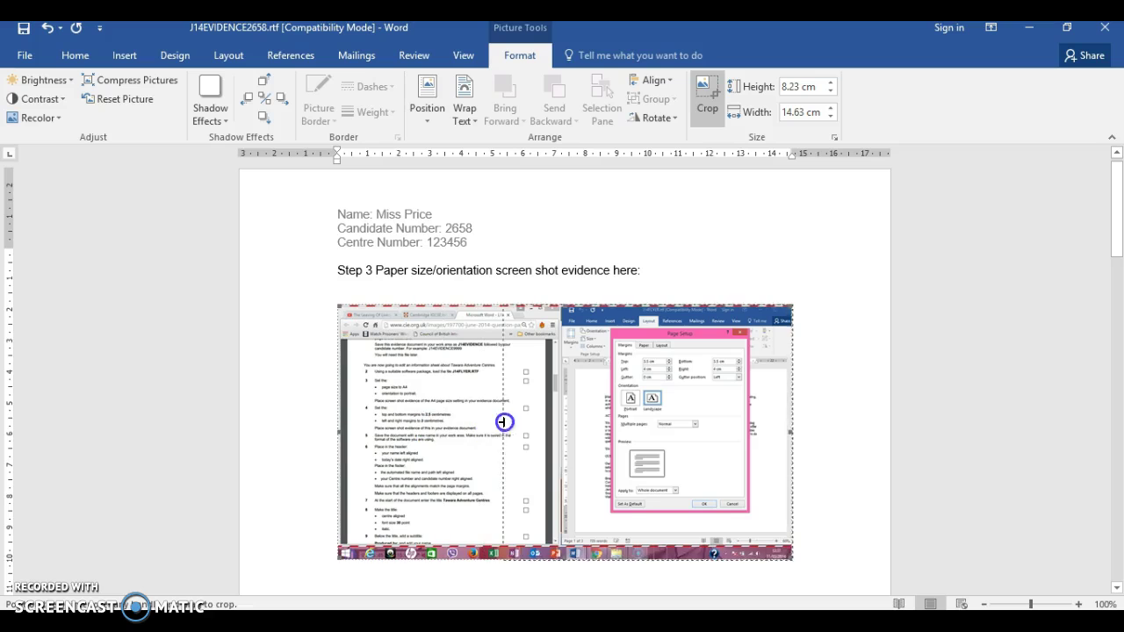
Finish cropping the Step 3 screenshot and bring J14FLYER up beside the evidence document
left_click(770, 383)
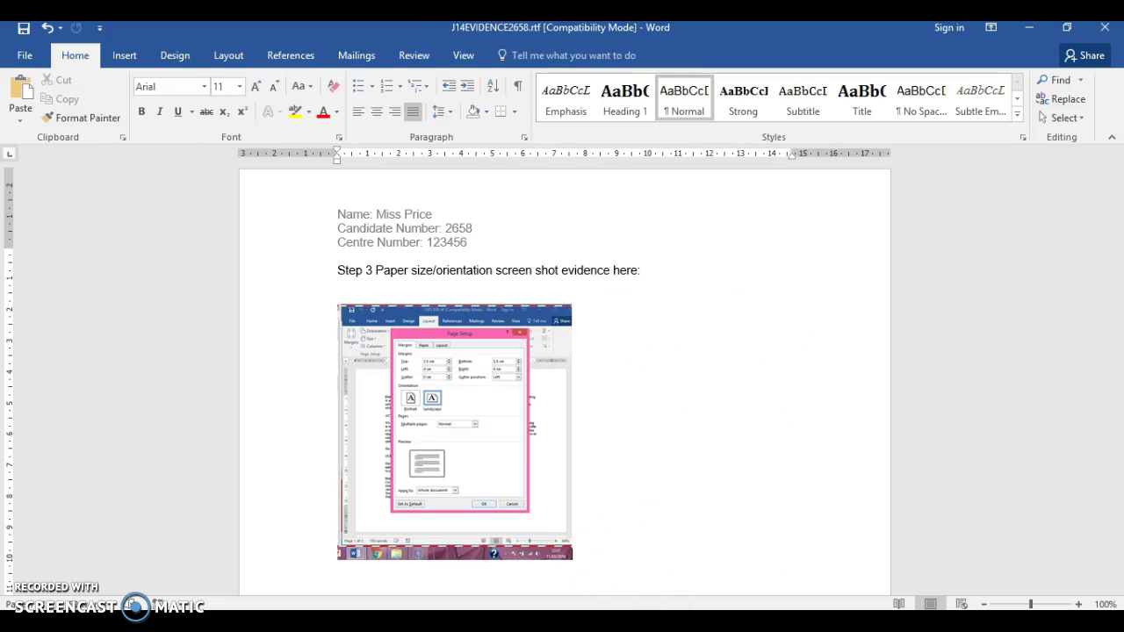
left_click(683, 527)
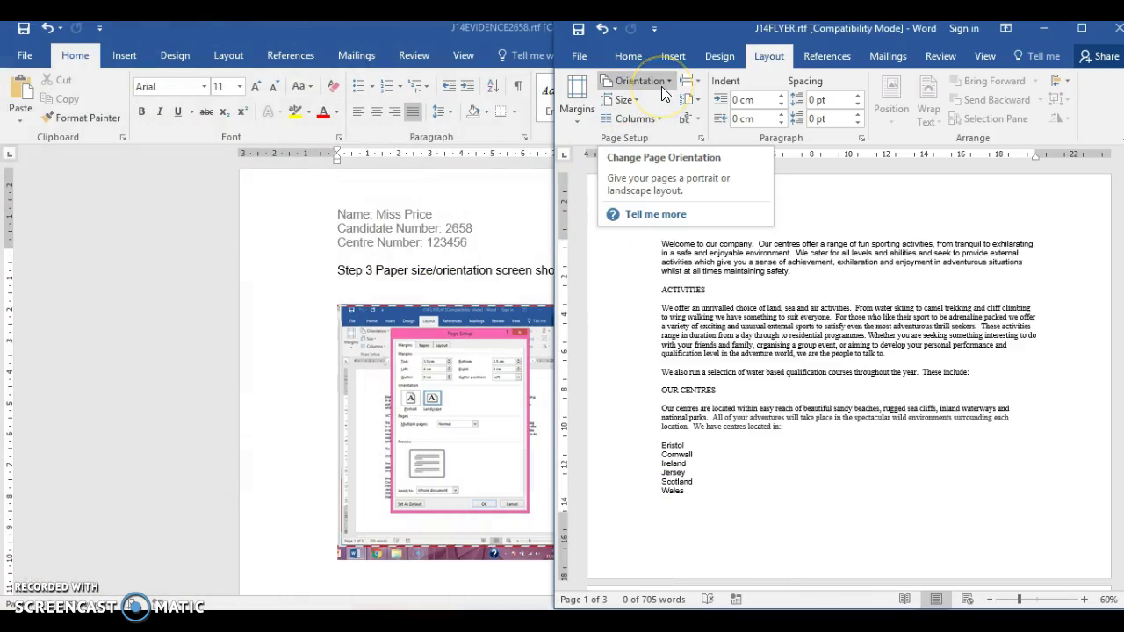
Set J14FLYER's paper size to A4 (29.7 × 21 cm), then maximize the evidence document
left_click(701, 138)
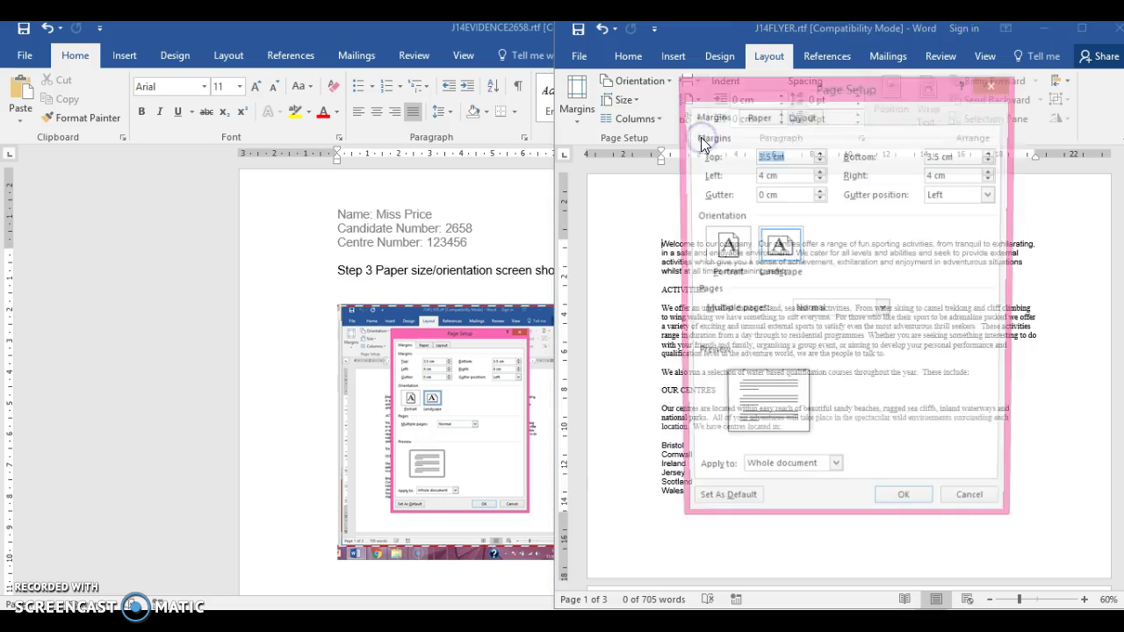
left_click(754, 118)
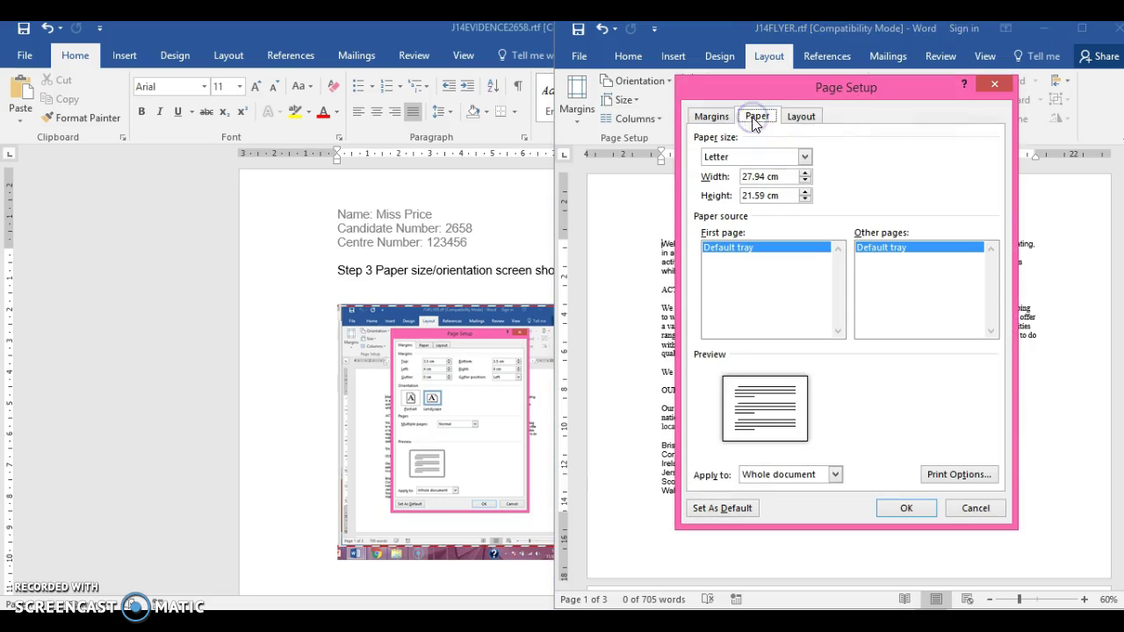
left_click(804, 156)
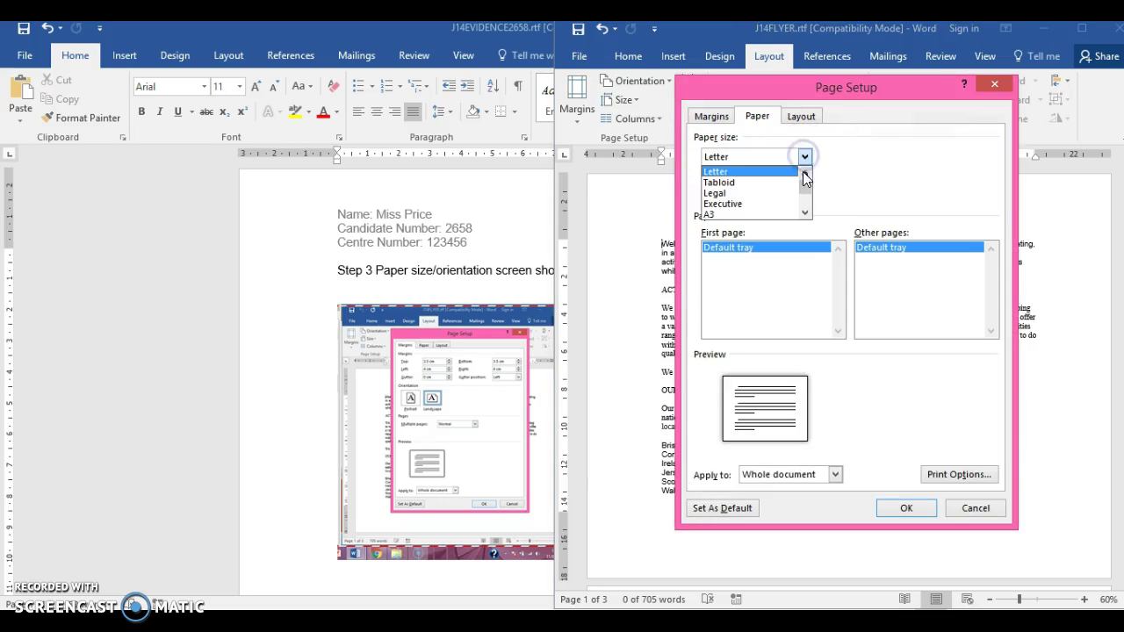
left_click(805, 213)
left_click(804, 213)
left_click(804, 213)
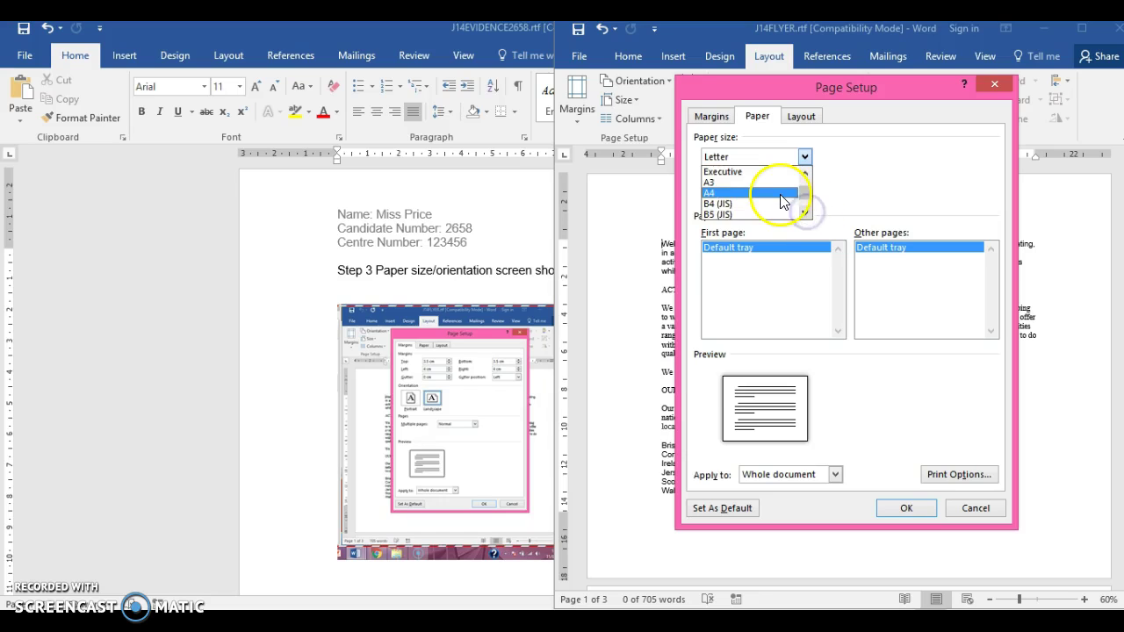
left_click(780, 194)
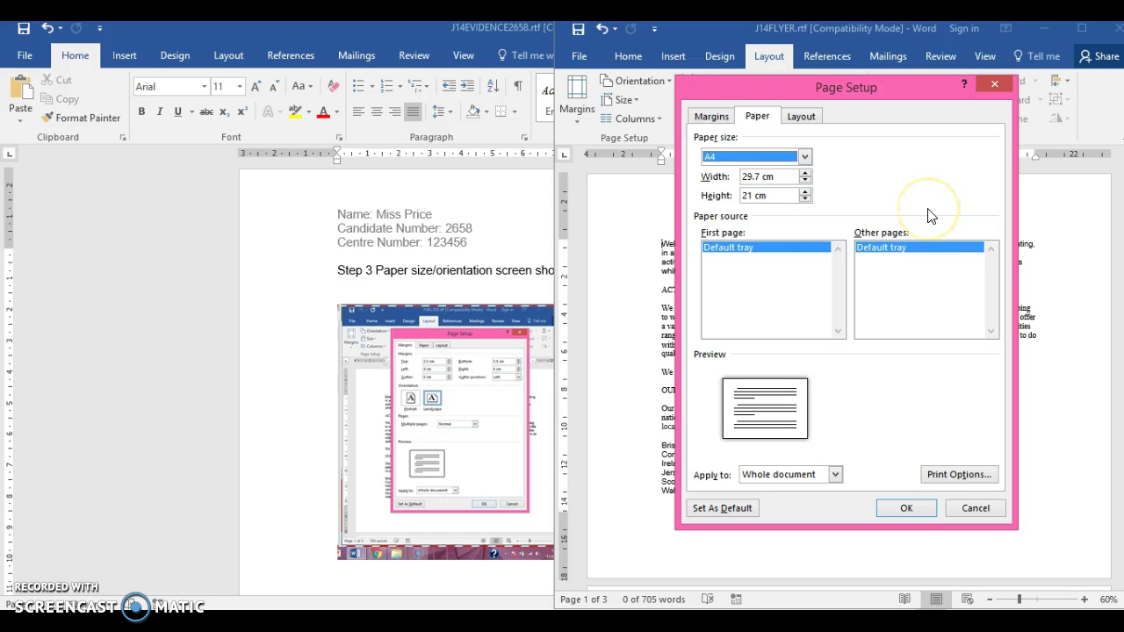
left_click(804, 156)
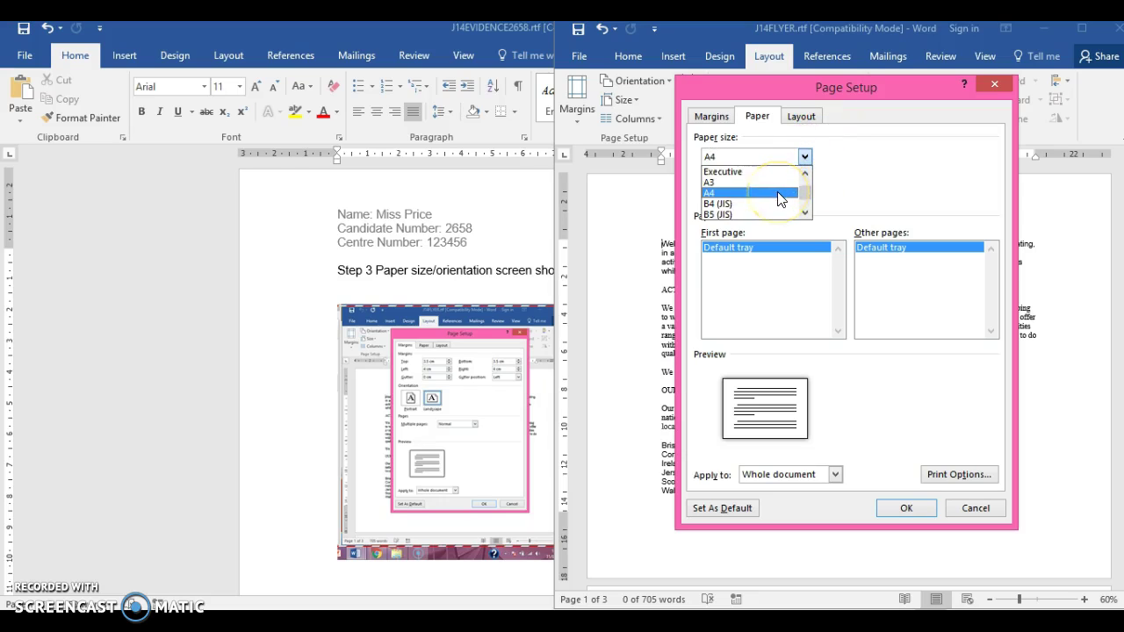
left_click(779, 193)
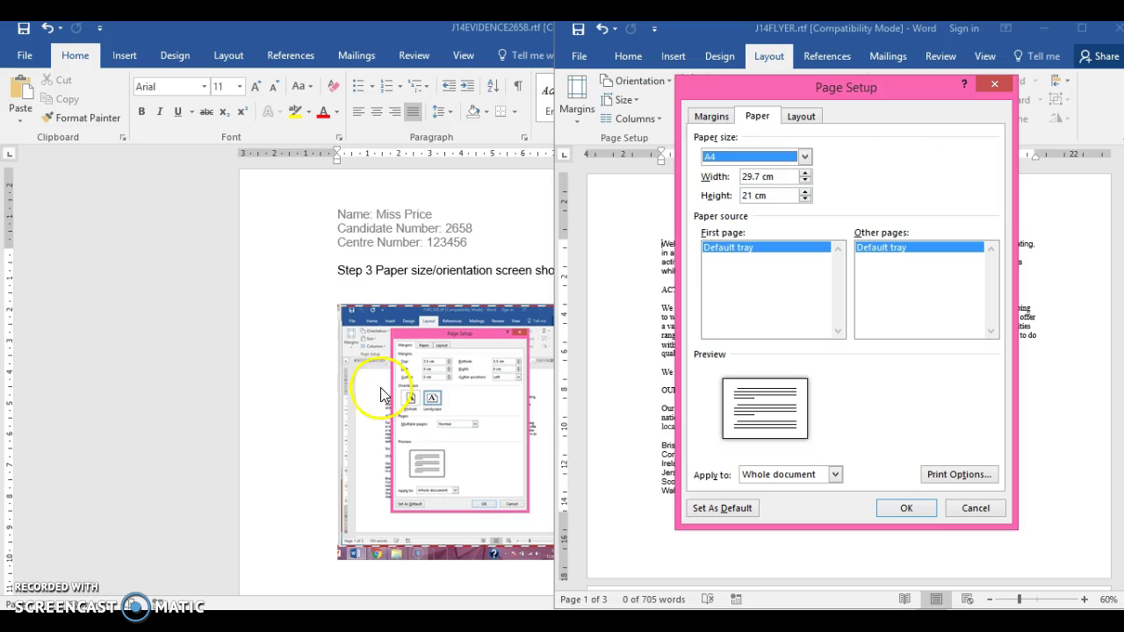
left_click(904, 508)
left_click(326, 413)
key("super+Up")
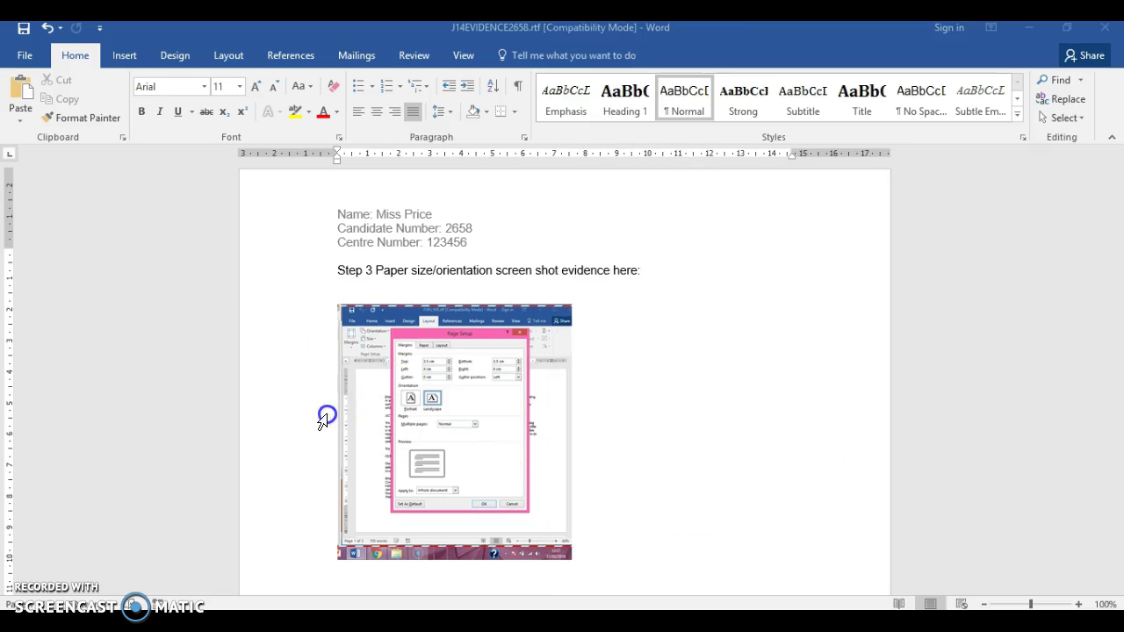
Paste the A4 paper-settings screenshot beside the first Step 3 screenshot
left_click(647, 354)
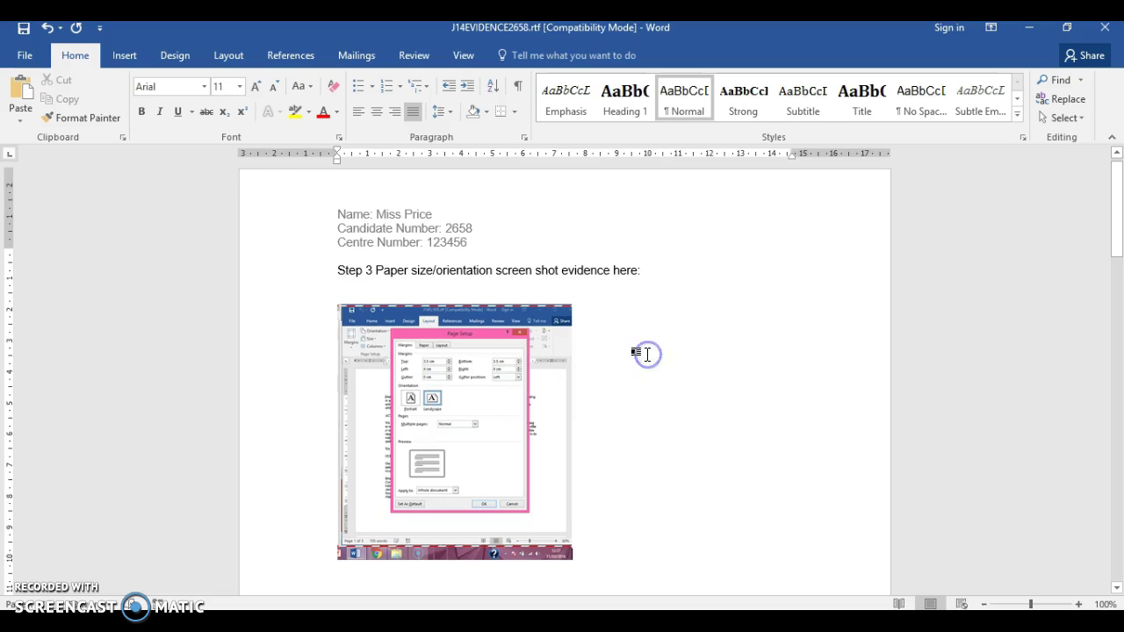
left_click(606, 321)
key("Delete")
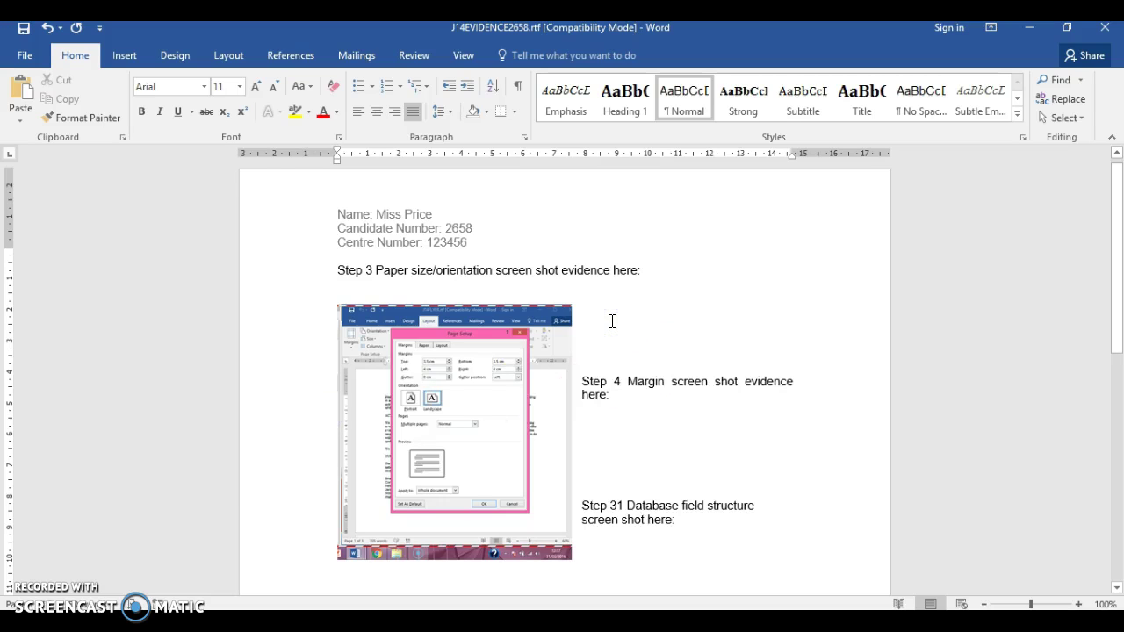
right_click(610, 321)
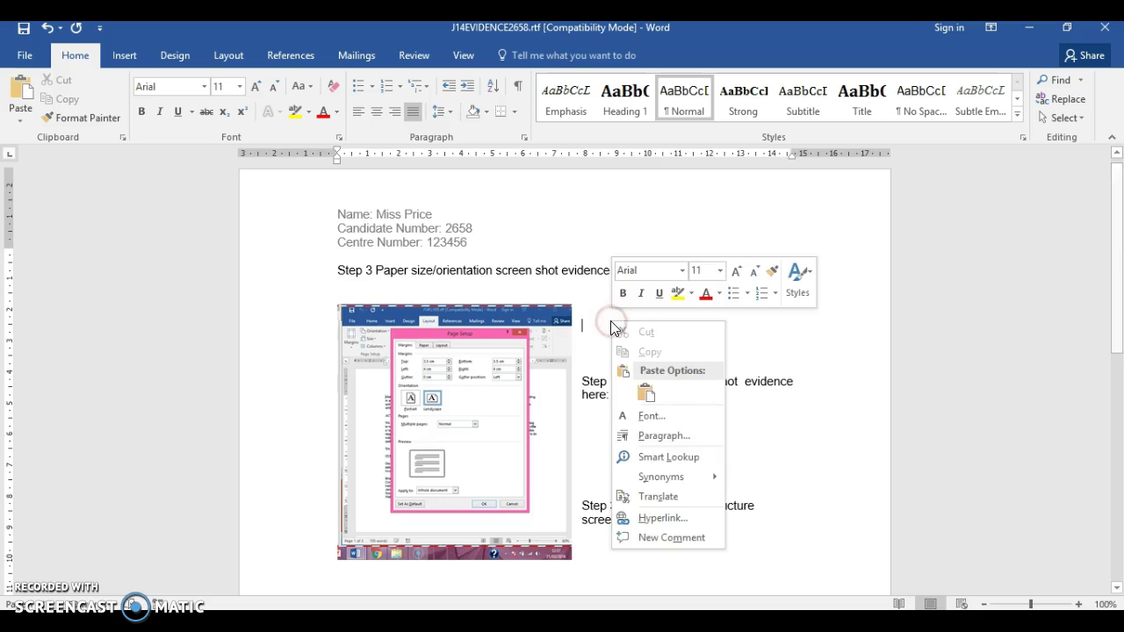
left_click(648, 396)
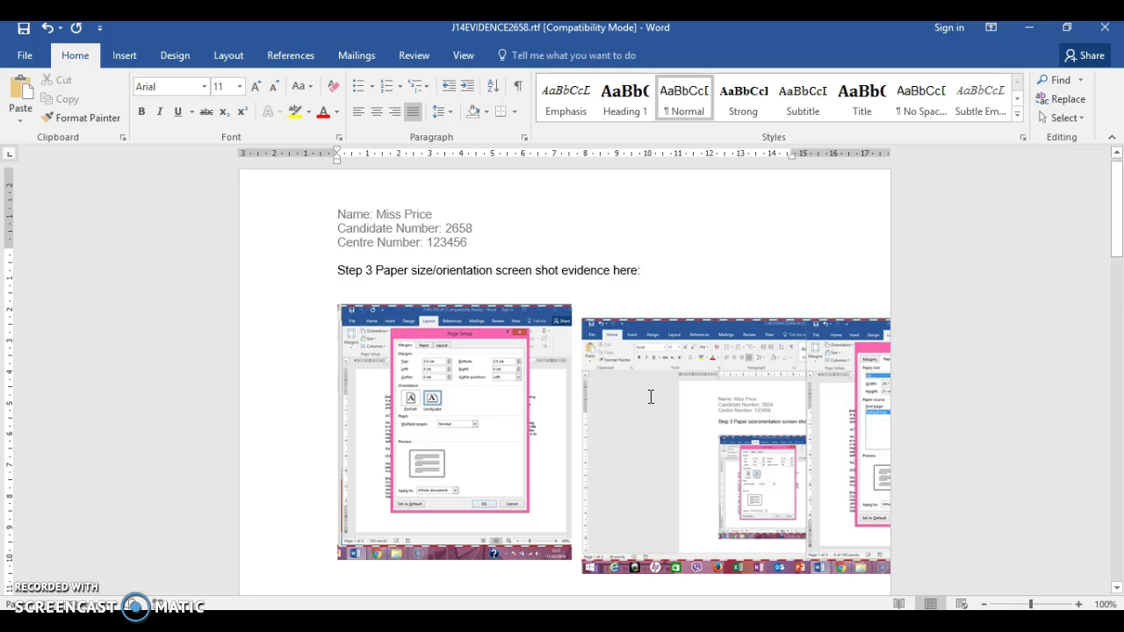
Crop the left part off the new screenshot, leaving it 7.44 cm wide
left_click(671, 394)
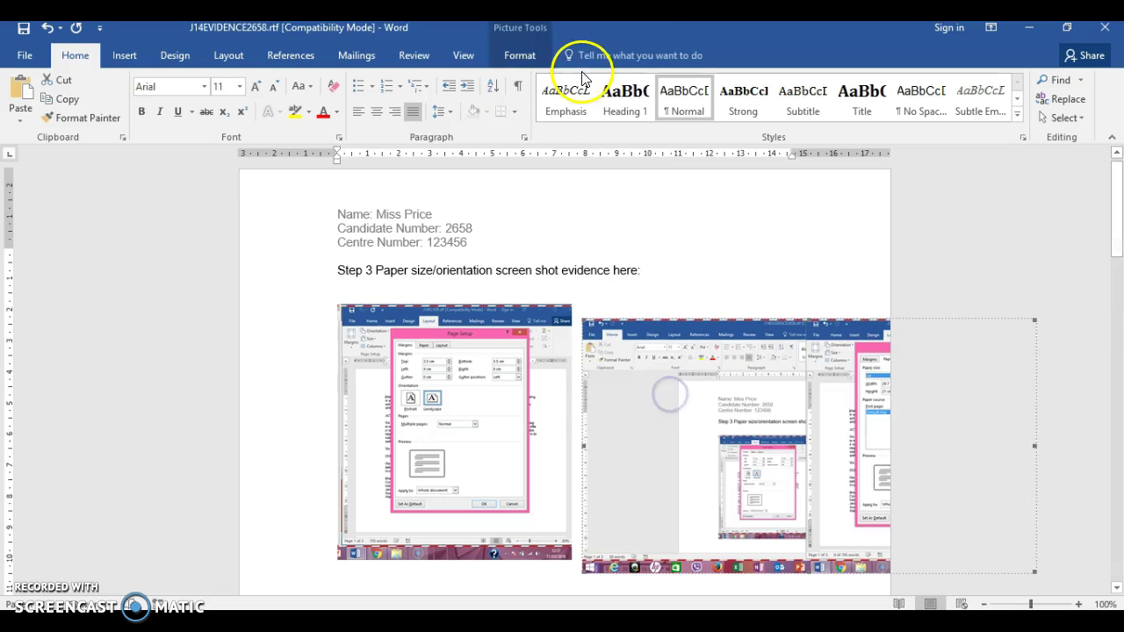
left_click(526, 58)
left_click(706, 87)
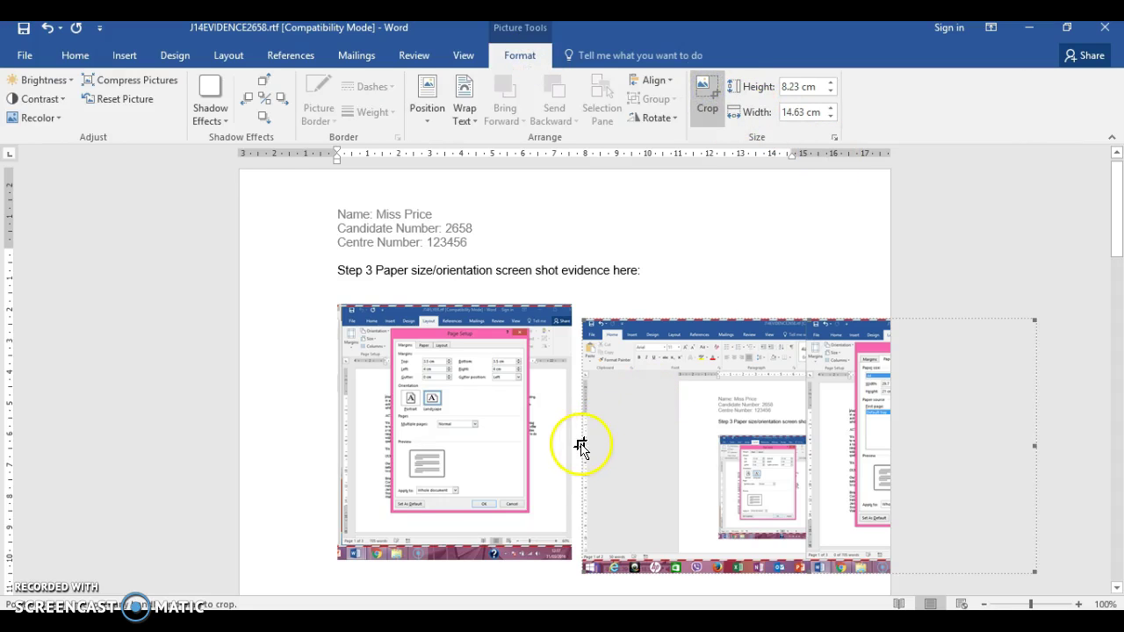
left_click_drag(585, 446, 808, 416)
left_click(843, 388)
left_click(723, 417)
left_click(518, 57)
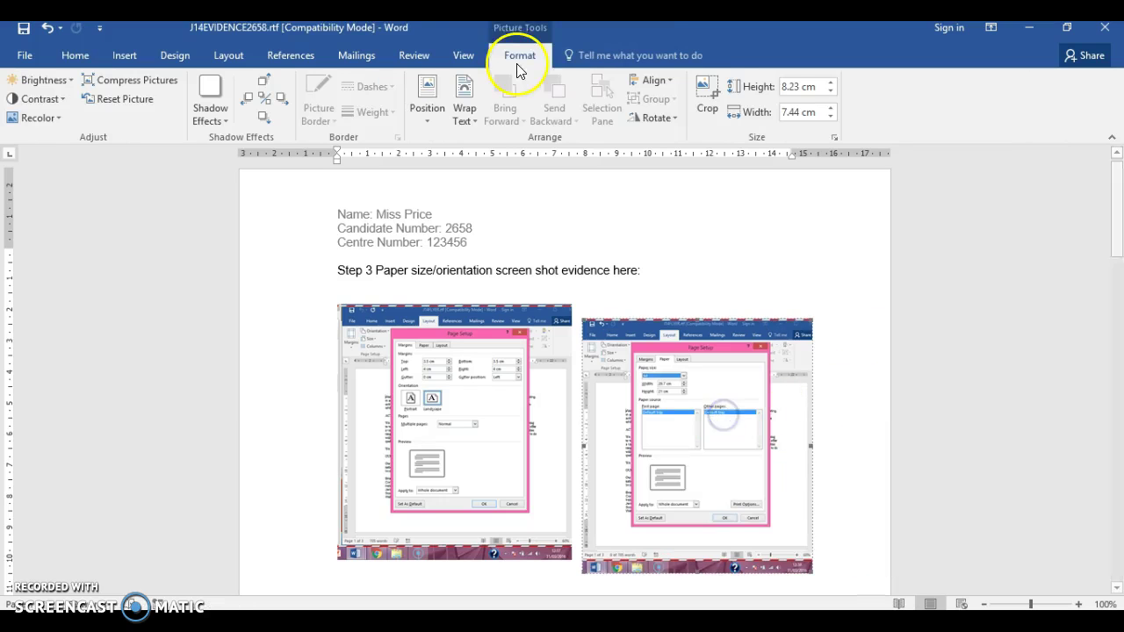
Give the right screenshot tight text wrapping and line it up beside the first
left_click(460, 108)
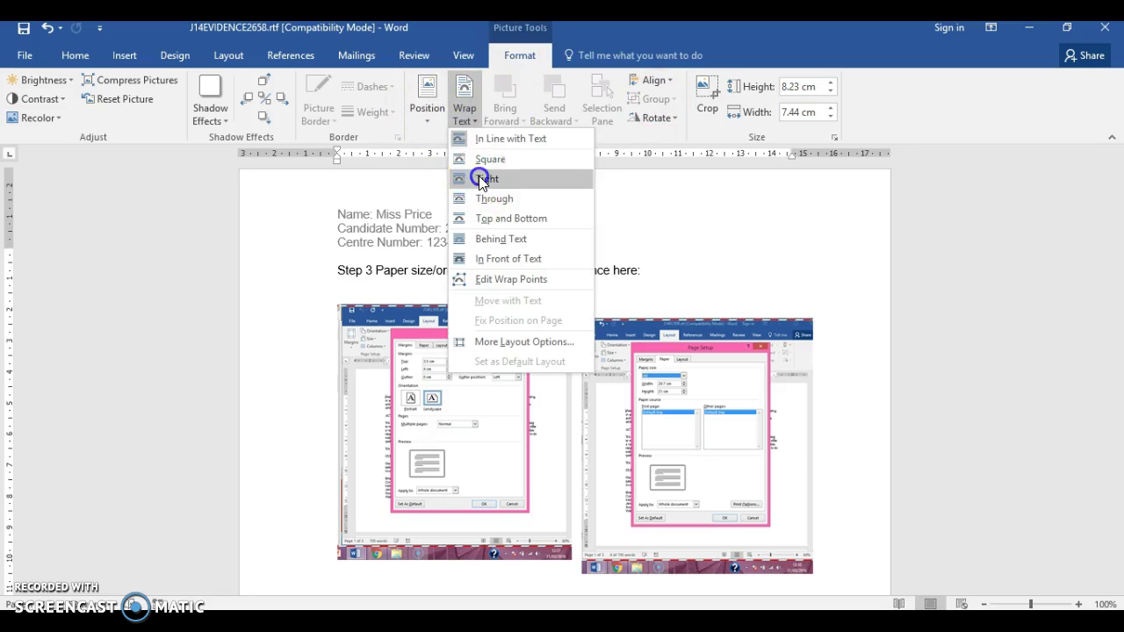
left_click(481, 179)
mouse_move(665, 422)
left_mouse_down()
mouse_move(677, 381)
mouse_move(683, 395)
mouse_move(605, 396)
mouse_move(677, 403)
left_mouse_up()
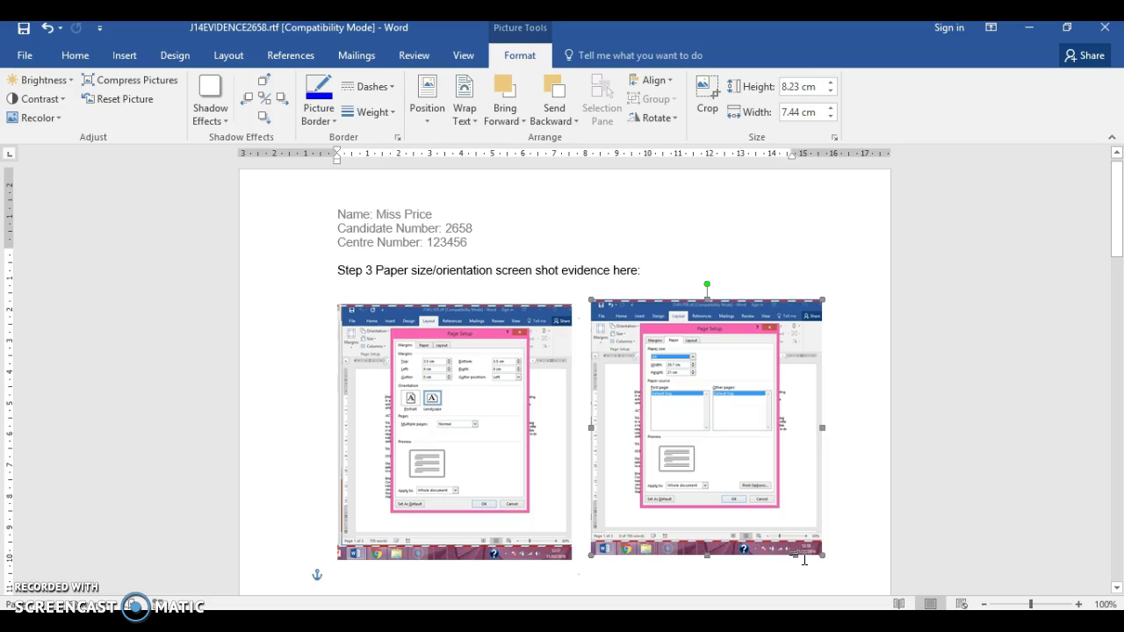
mouse_move(786, 546)
left_mouse_down()
mouse_move(781, 522)
mouse_move(778, 542)
left_mouse_up()
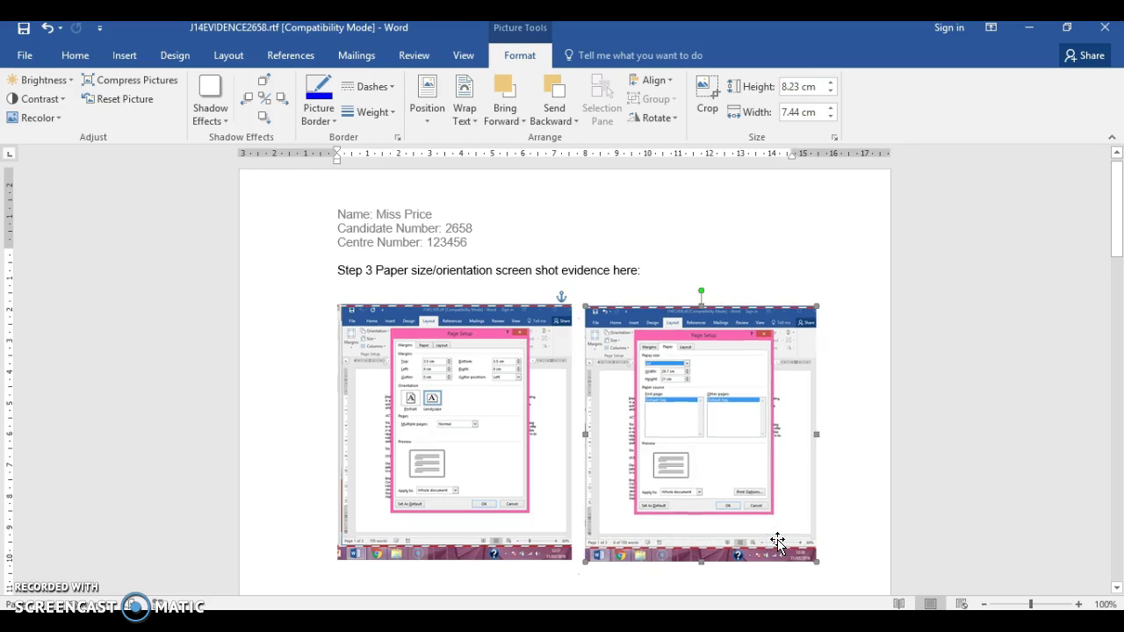
left_click_drag(1117, 254, 1112, 314)
left_click(910, 235)
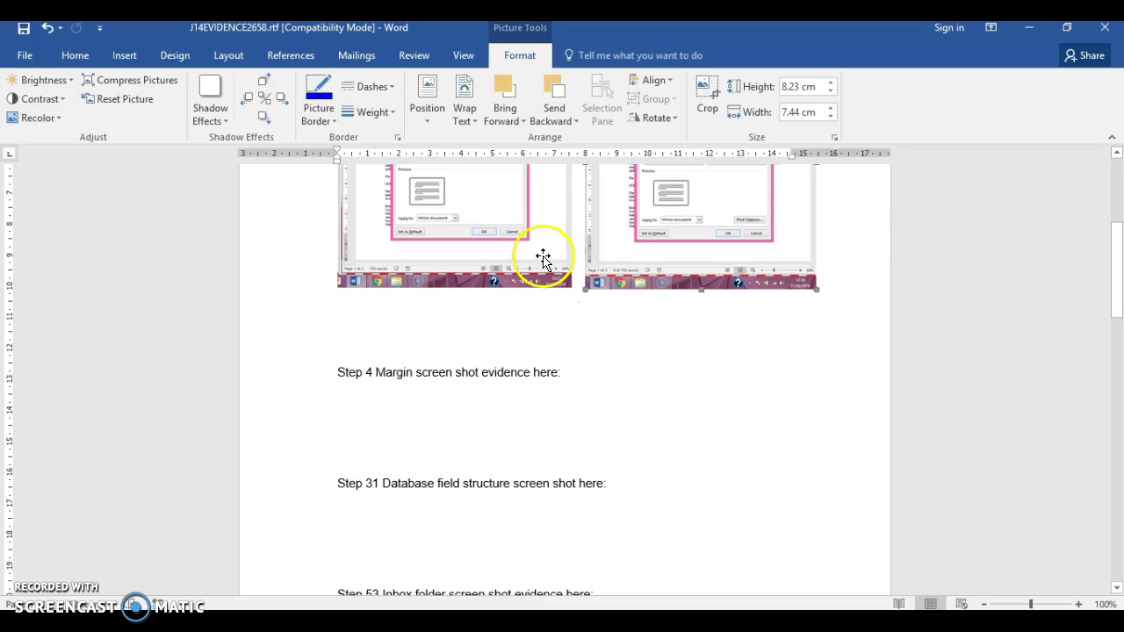
left_click(424, 128)
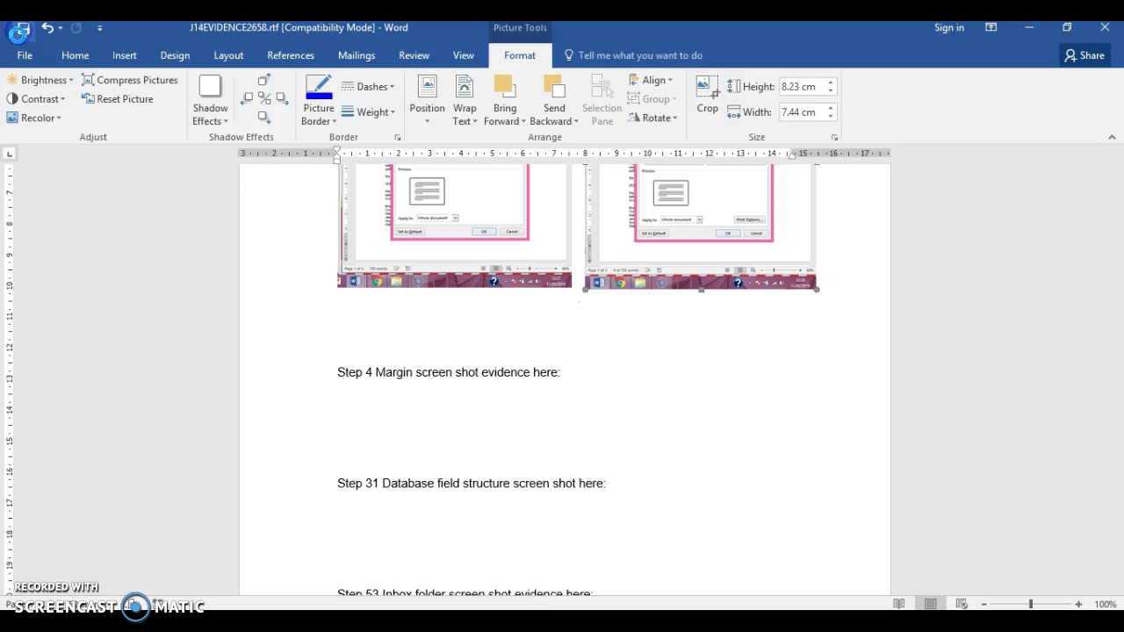
Wrap the left screenshot squarely, then tightly, beside the Step 4 text
left_click(367, 98)
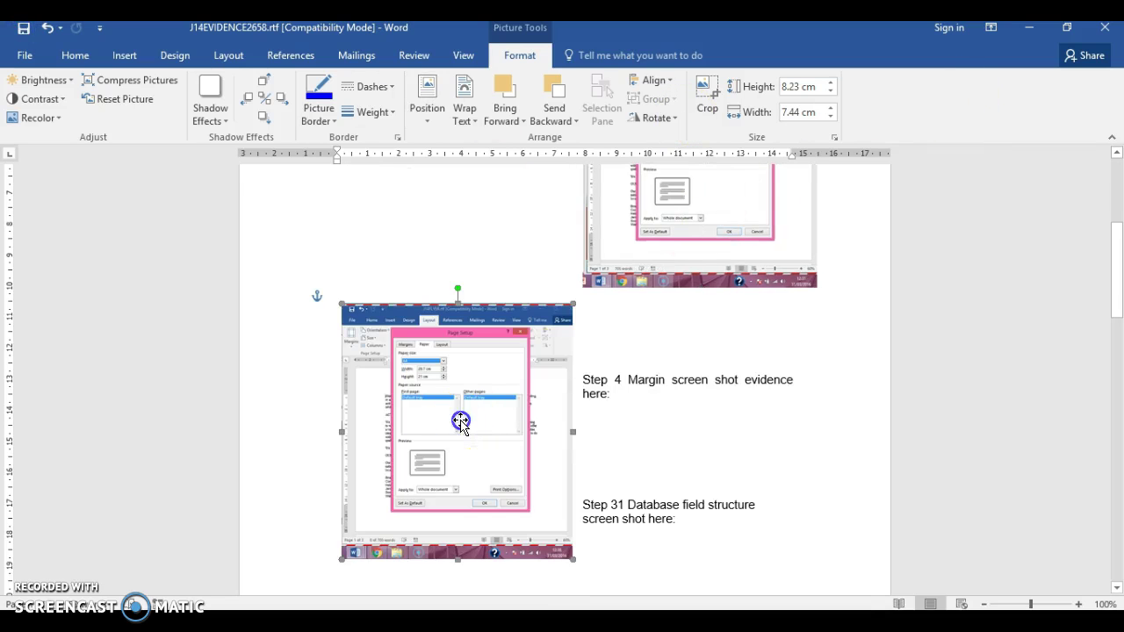
left_click_drag(448, 302, 447, 303)
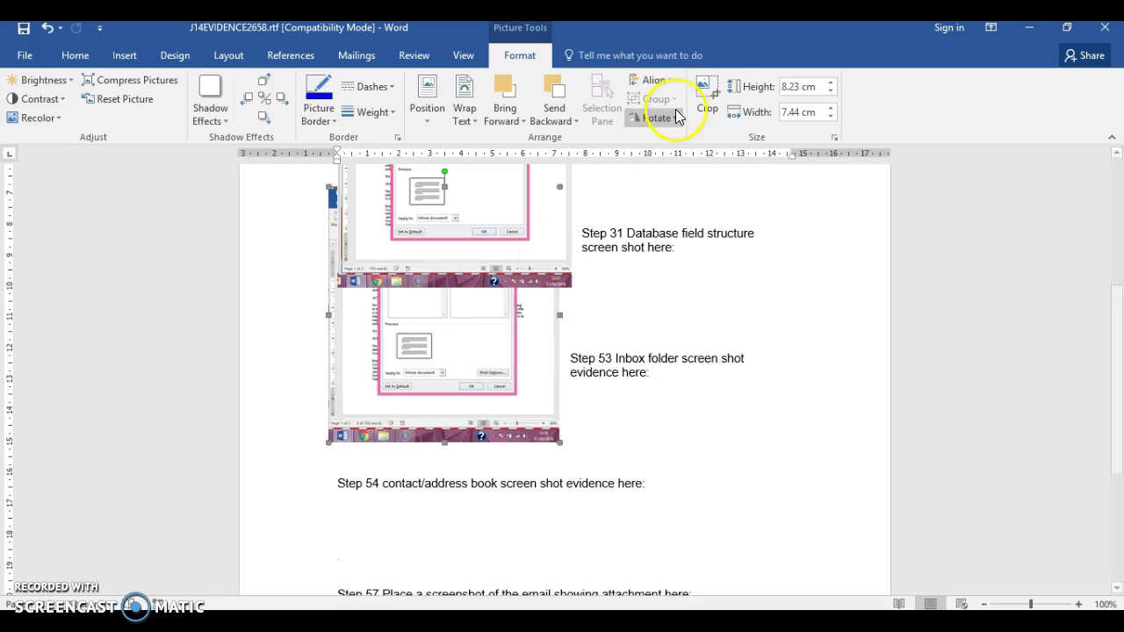
left_click(464, 93)
left_click(501, 180)
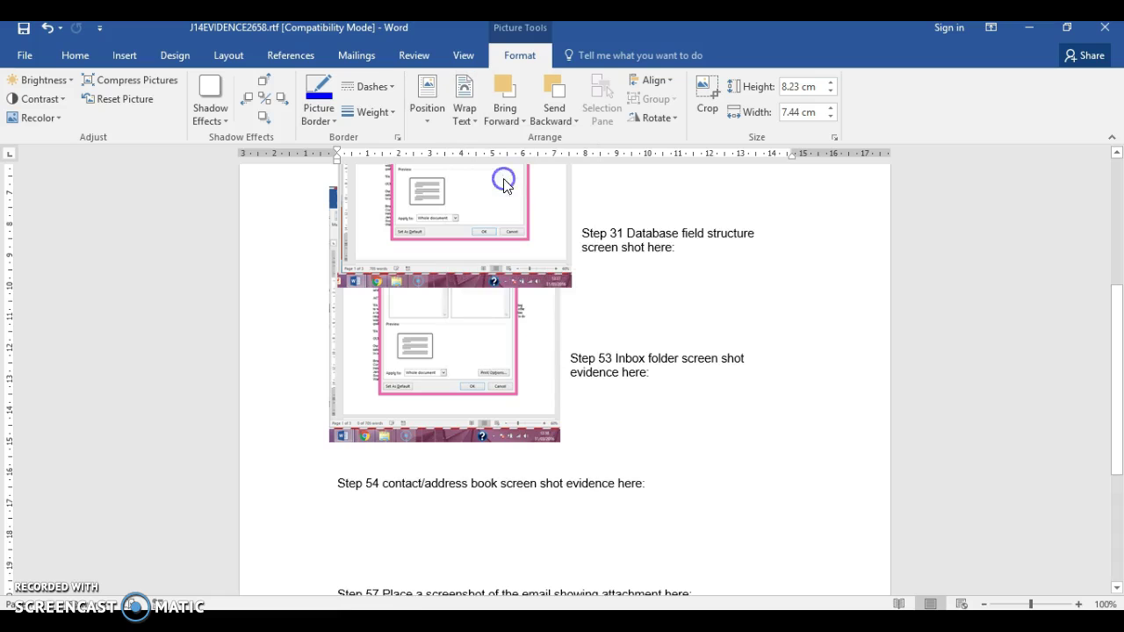
left_click(451, 392)
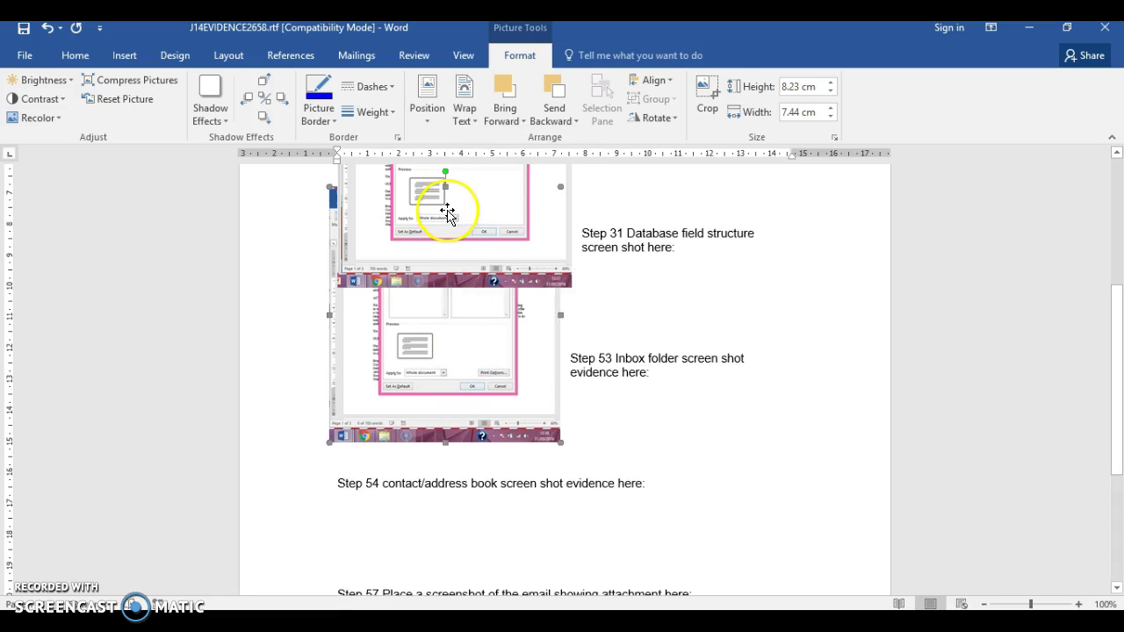
Tight-wrap the upper screenshot, move the lower one up beside it, and save J14EVIDENCE2658.rtf
left_click(446, 213)
scroll(446, 214, "up", 5)
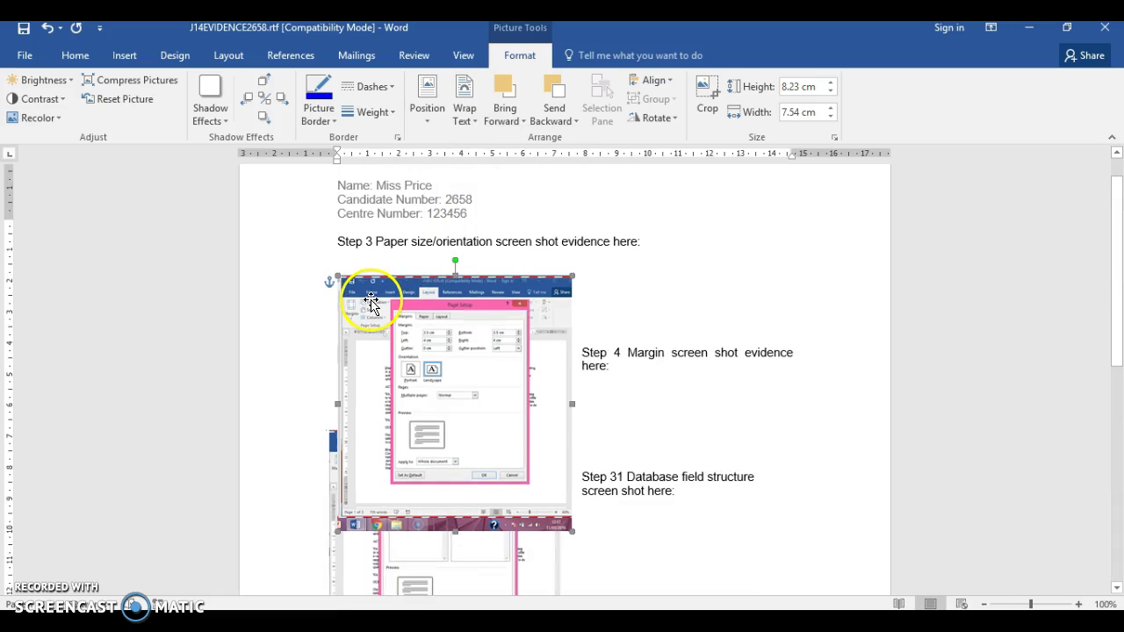
left_click(468, 105)
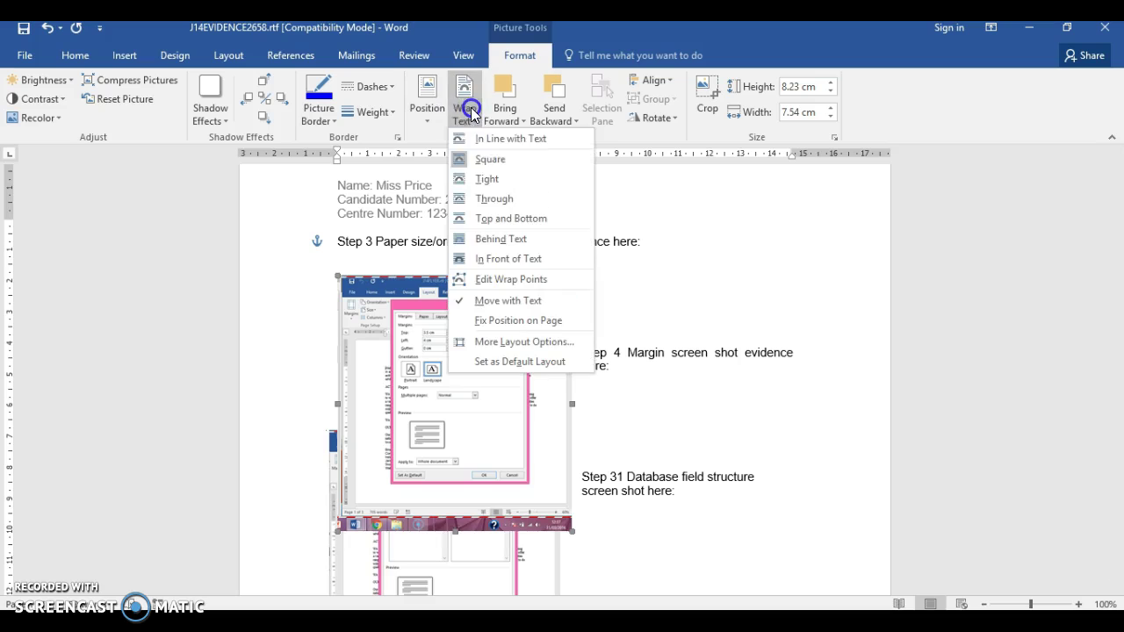
left_click(478, 181)
left_click(465, 506)
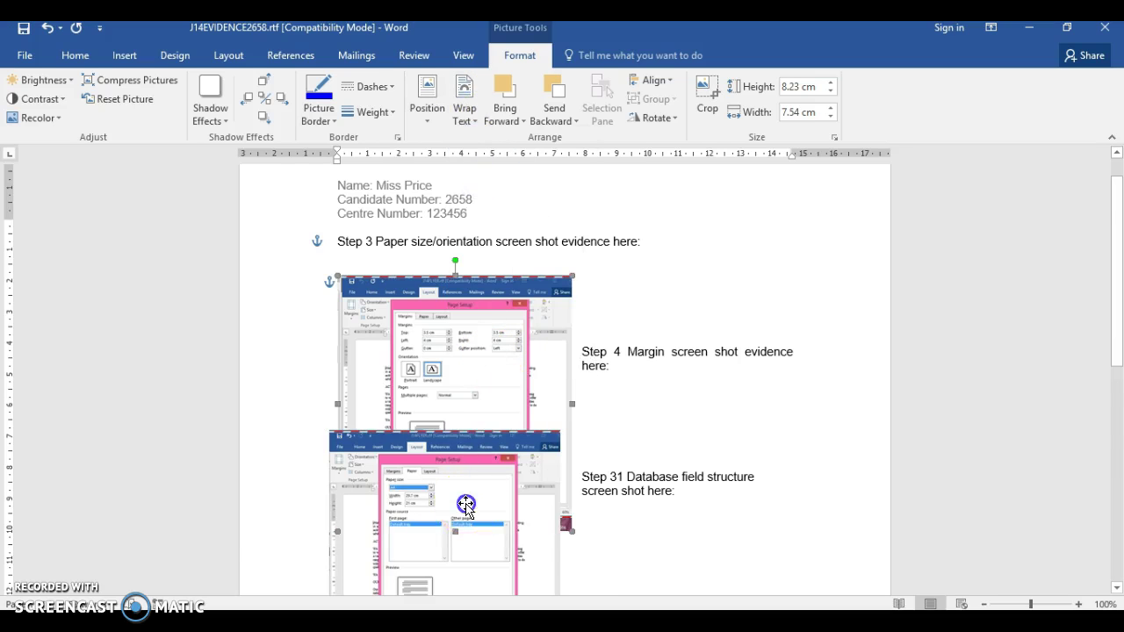
scroll(687, 439, "down", 3)
left_click_drag(687, 439, 737, 367)
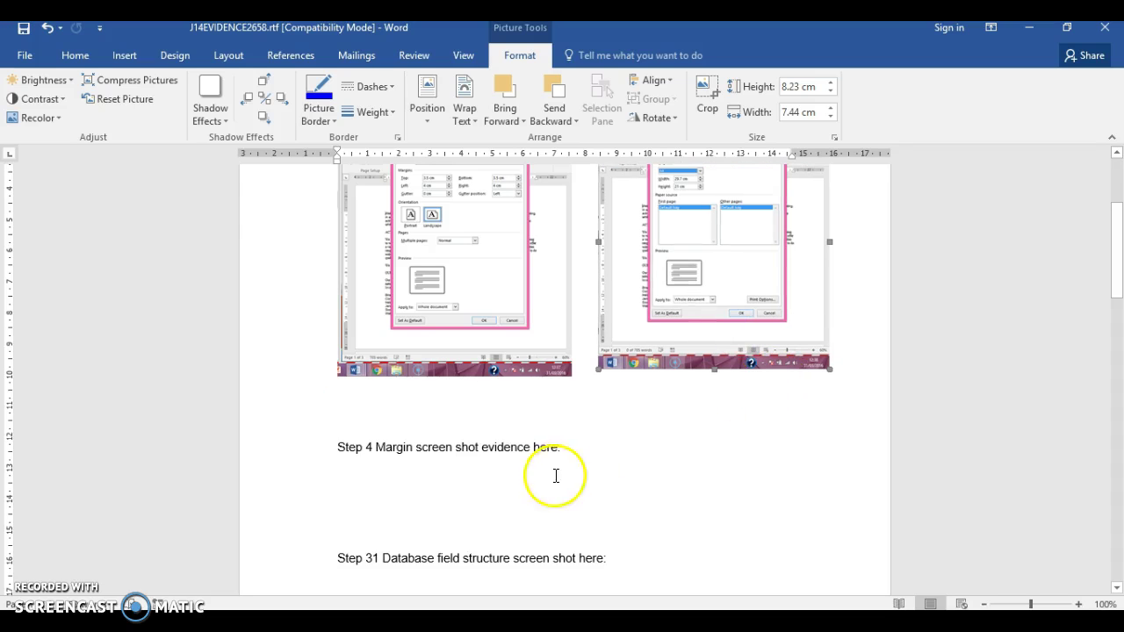
left_click(29, 32)
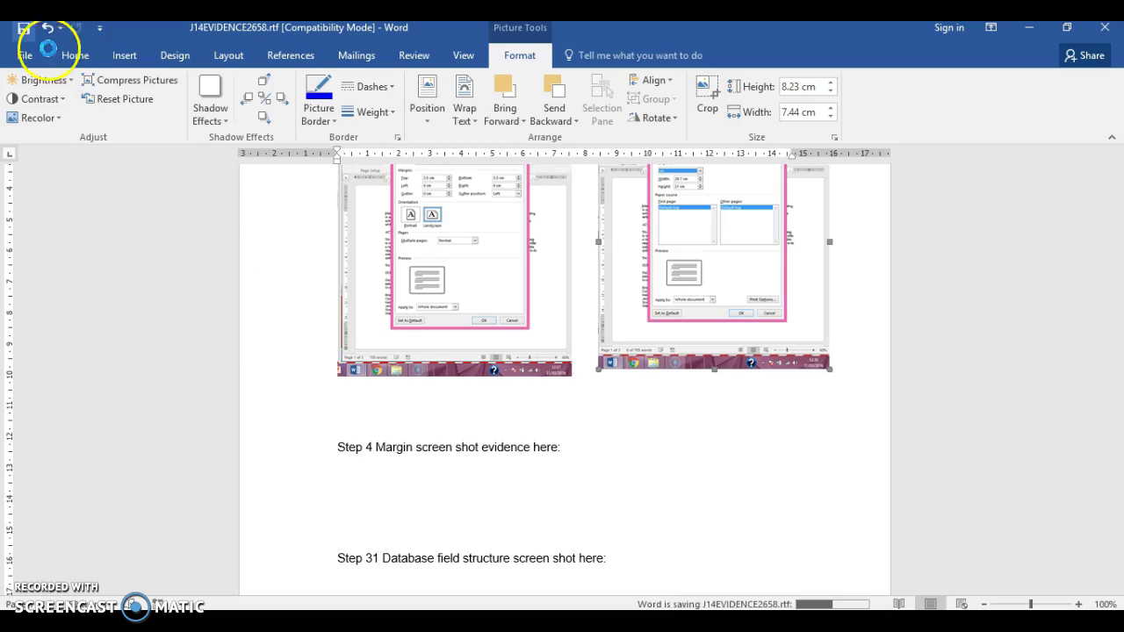
Give the flyer custom margins of 2.5 cm top and bottom, 2 cm left and right
left_click(1036, 35)
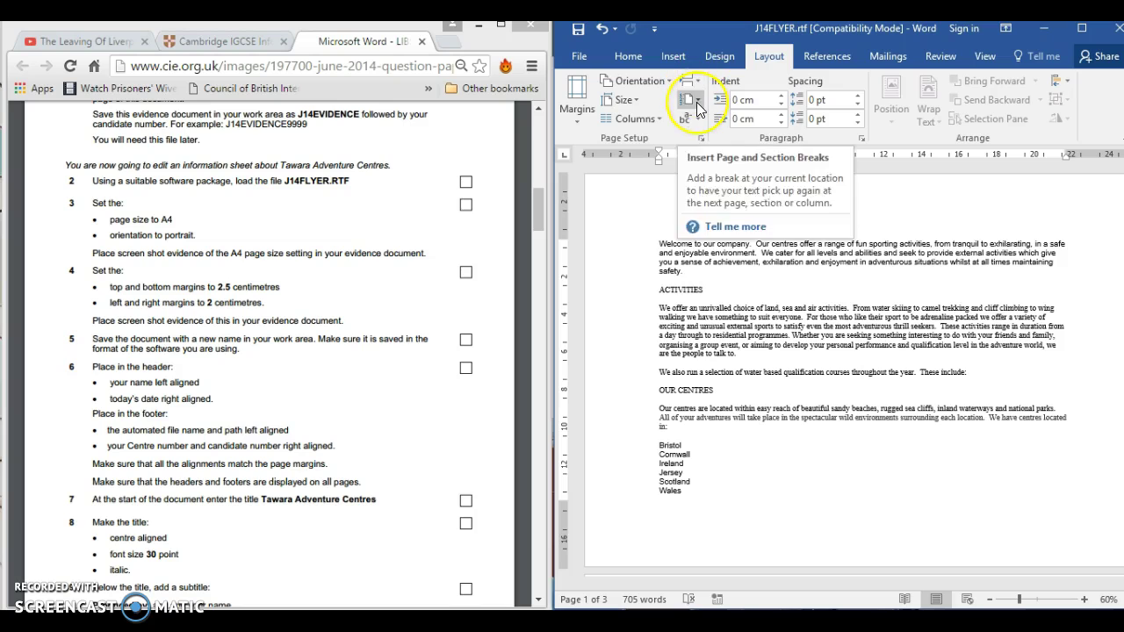
left_click(572, 123)
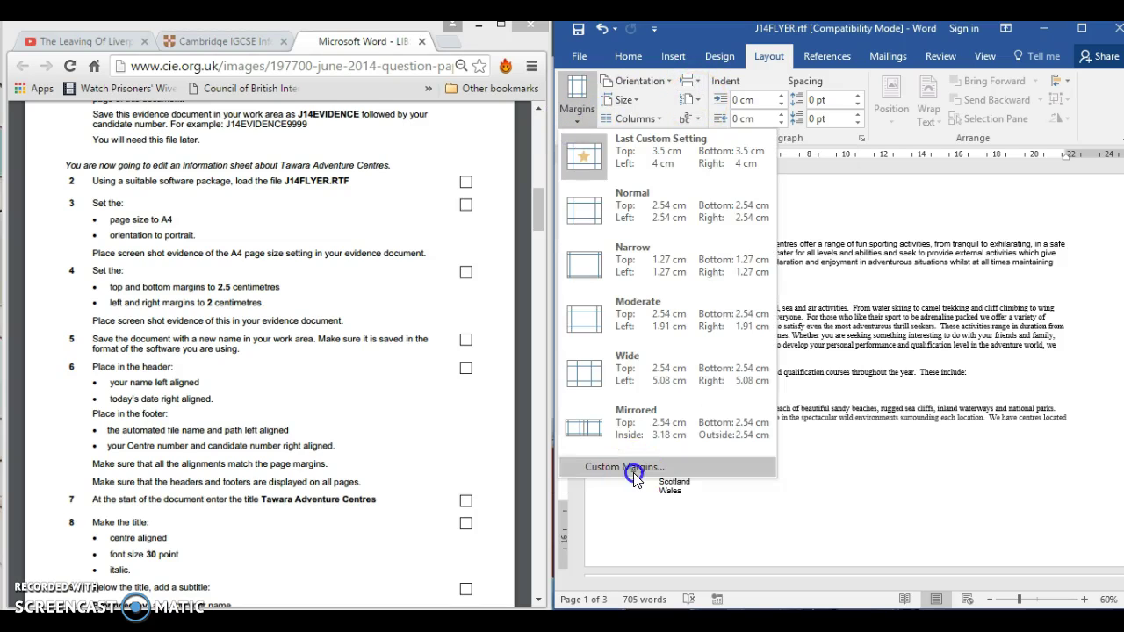
left_click(634, 468)
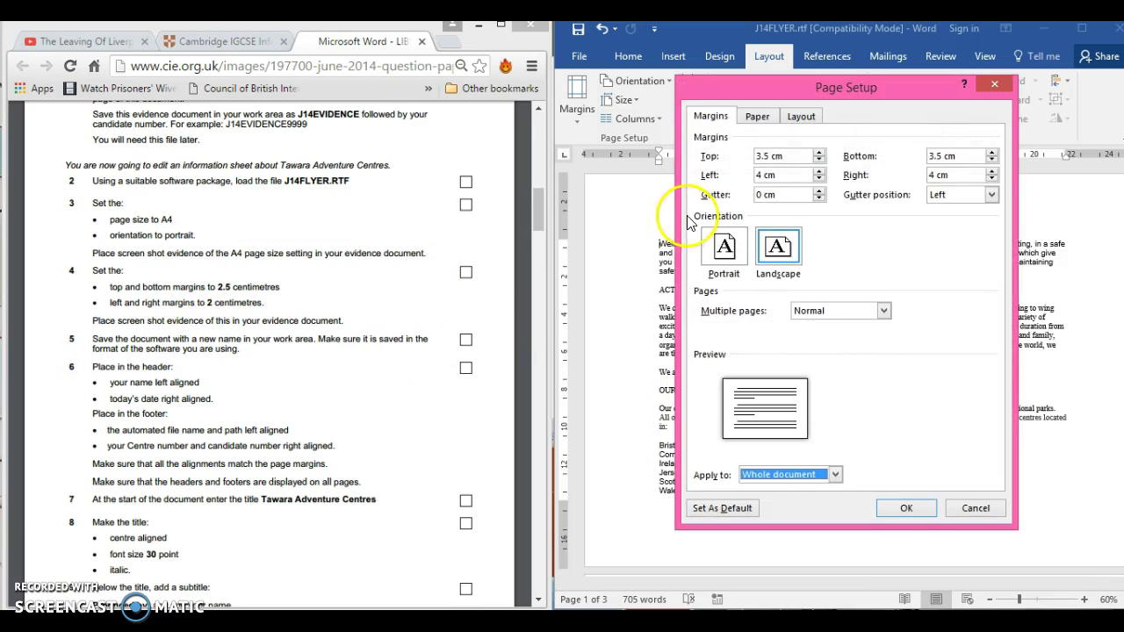
left_click(763, 155)
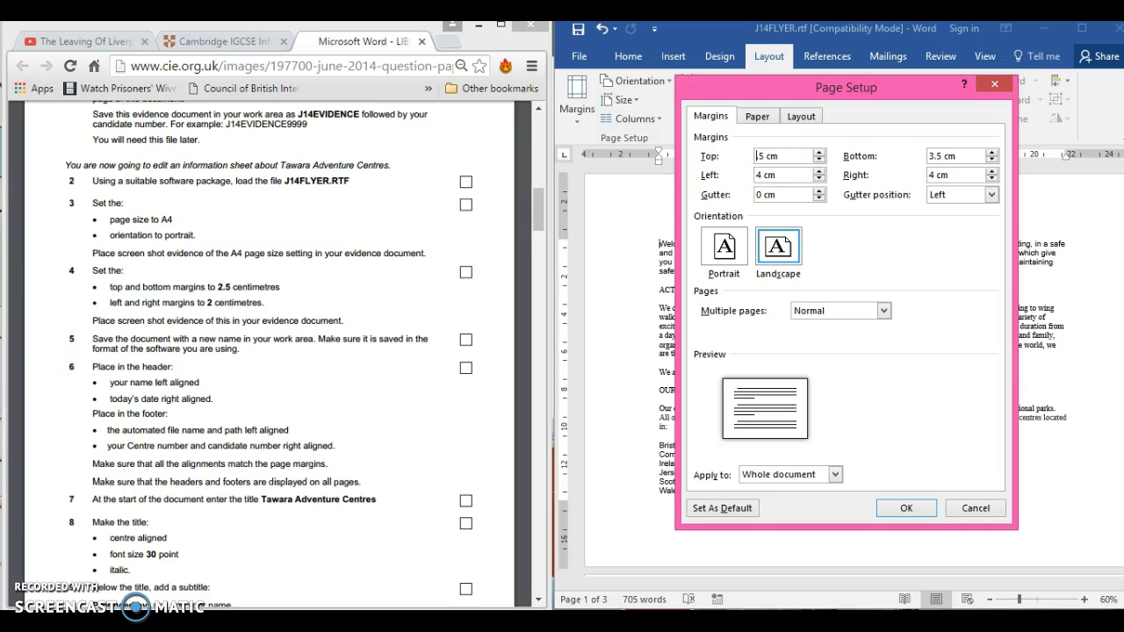
left_click(938, 156)
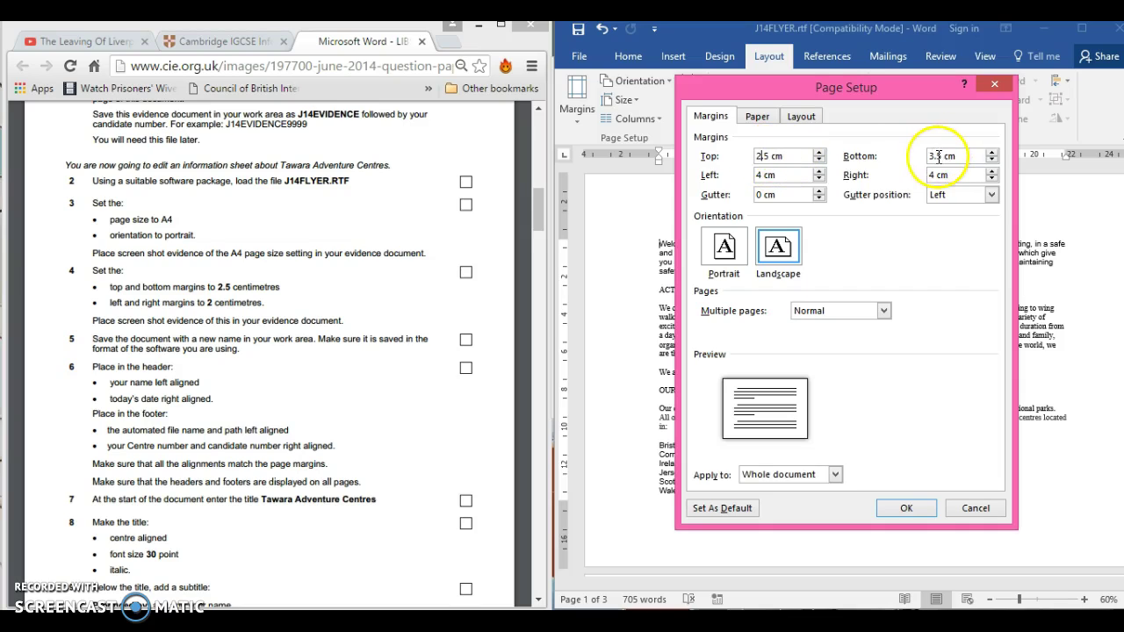
left_click(934, 155)
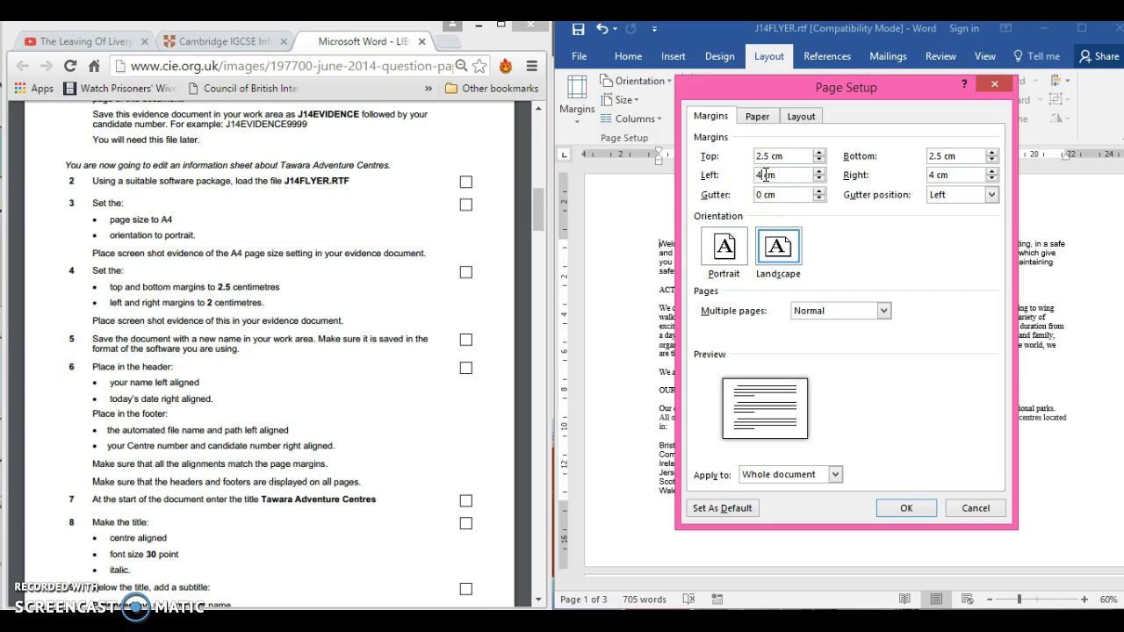
left_click(936, 173)
left_click(910, 502)
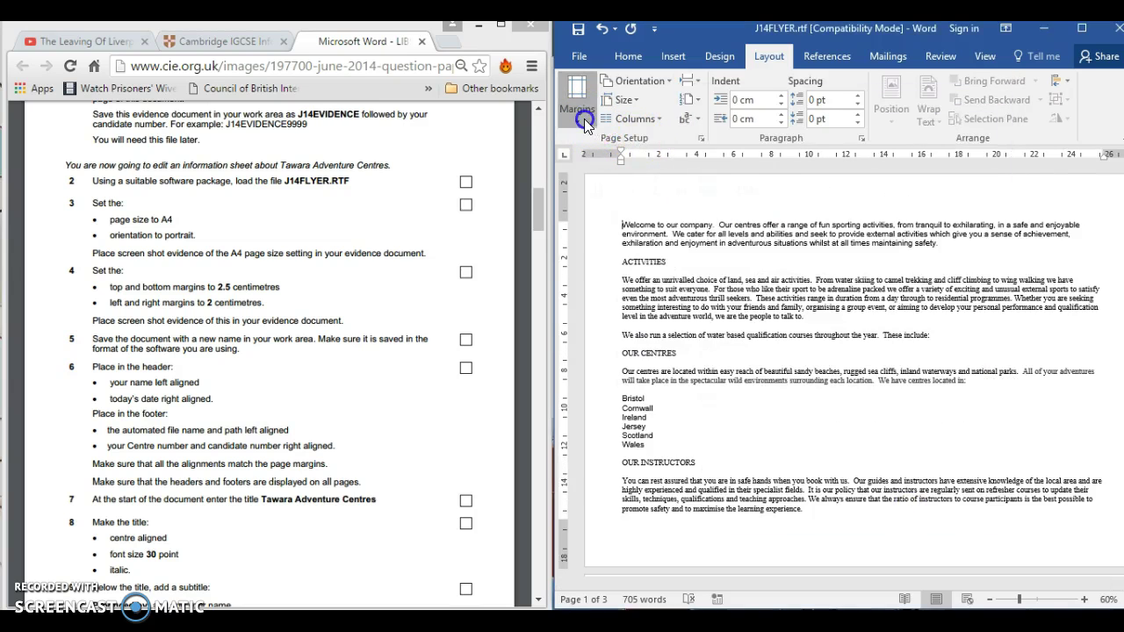
Reopen Custom Margins to confirm the new margin values
left_click(581, 106)
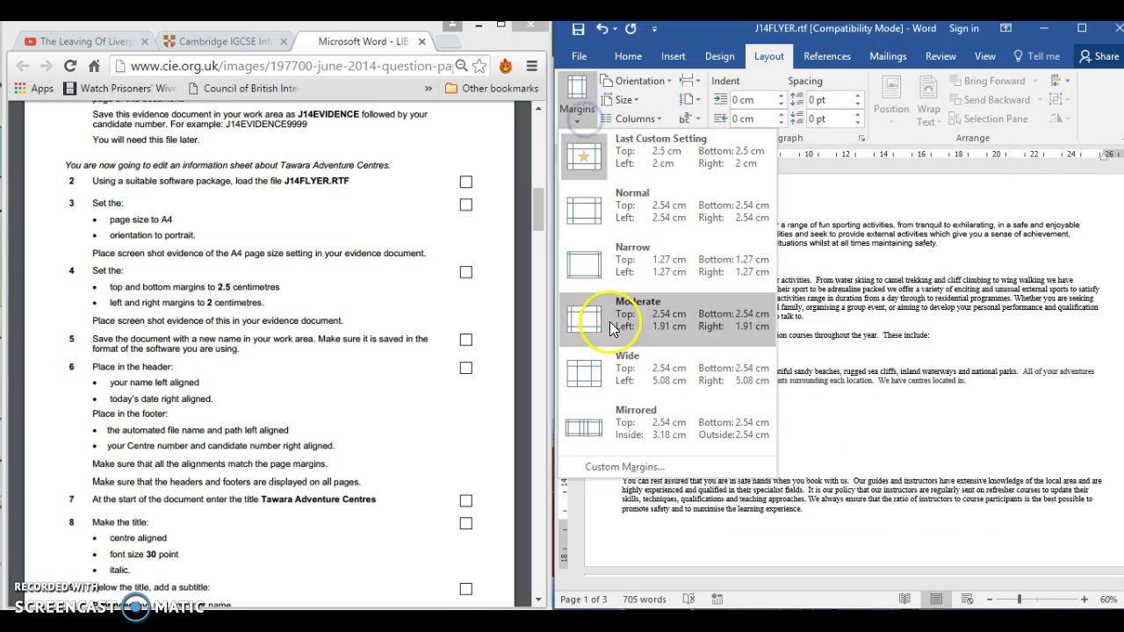
left_click(605, 466)
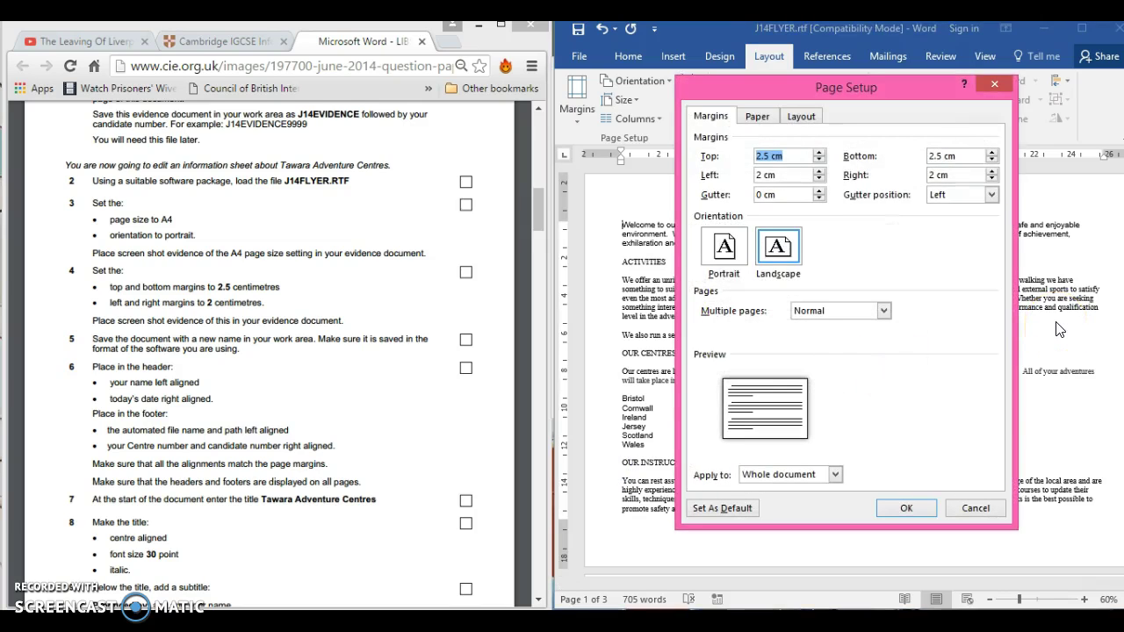
left_click(906, 507)
Bring J14EVIDENCE forward and paste the margin-settings screenshot under the Step 4 line
mouse_move(571, 609)
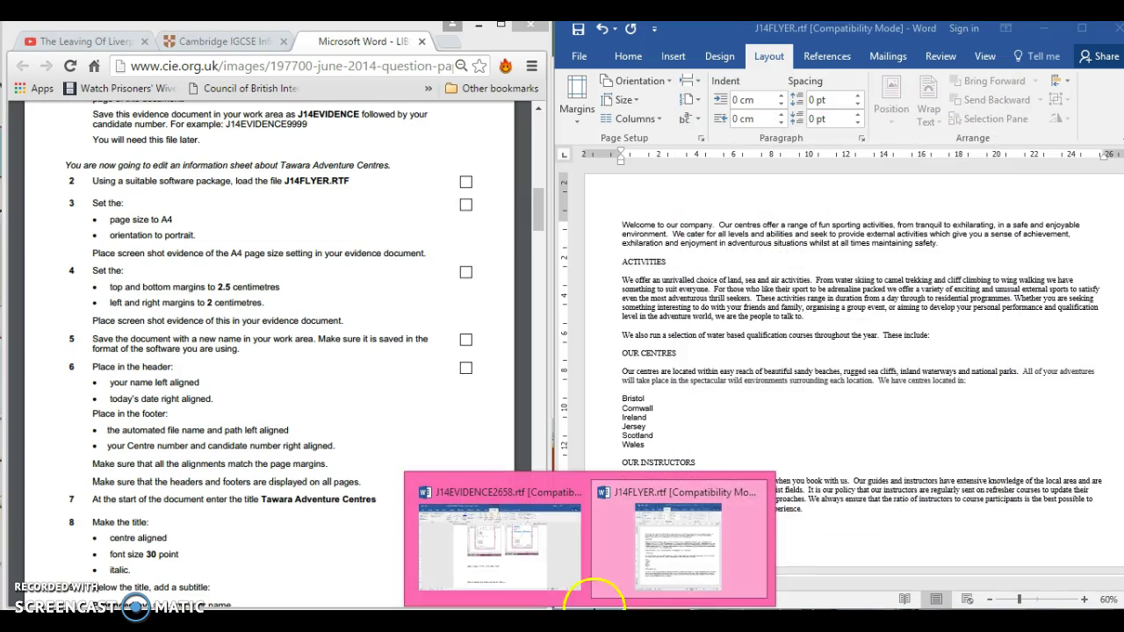
left_click(526, 577)
left_click(376, 480)
right_click(376, 480)
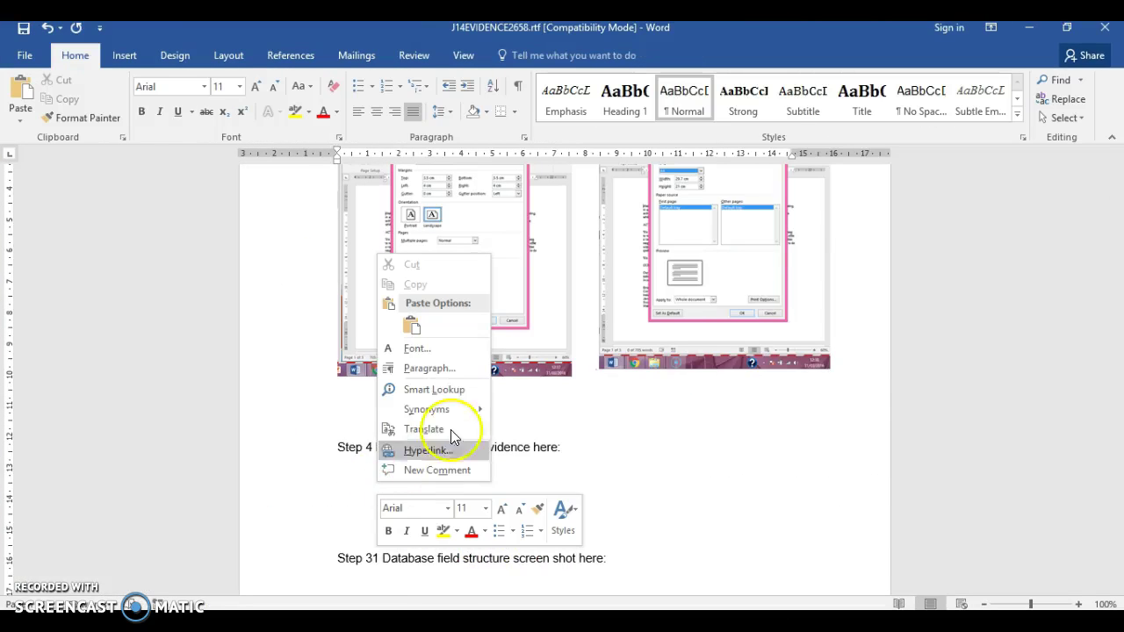
left_click(414, 329)
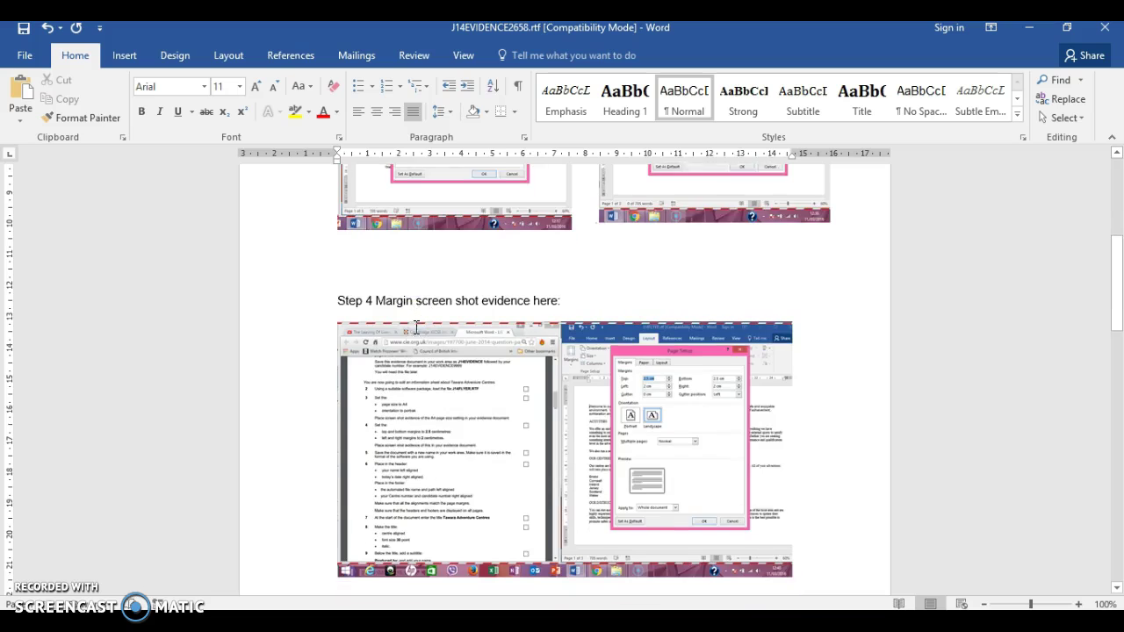
Crop the pasted screenshot's left side down to the Page Setup margins dialog
left_click(569, 497)
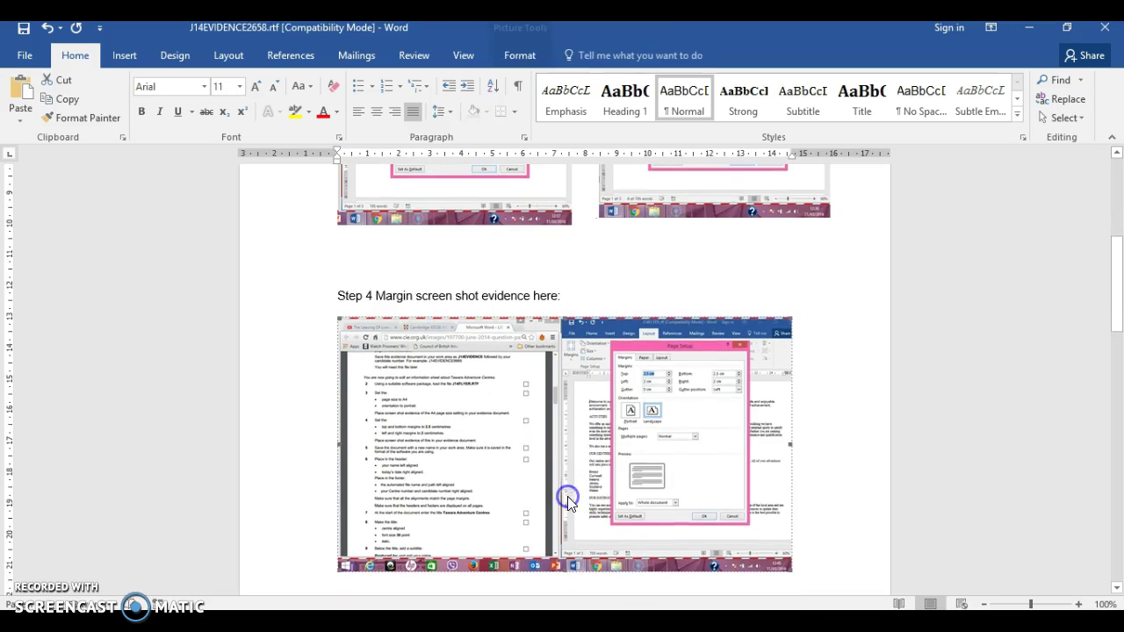
left_click(541, 53)
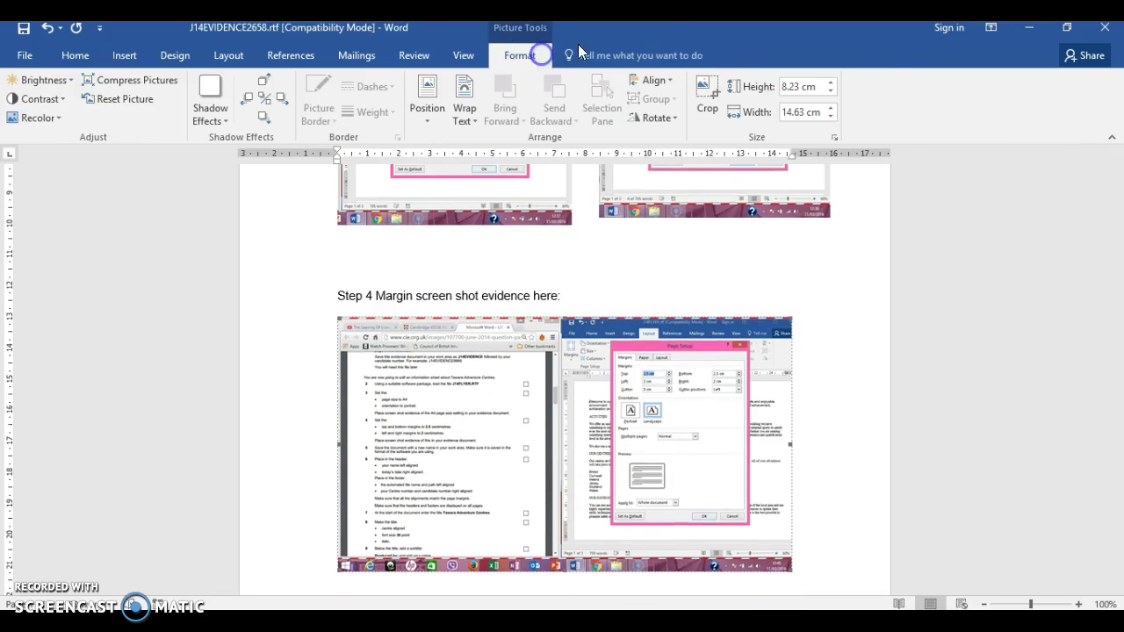
left_click(706, 92)
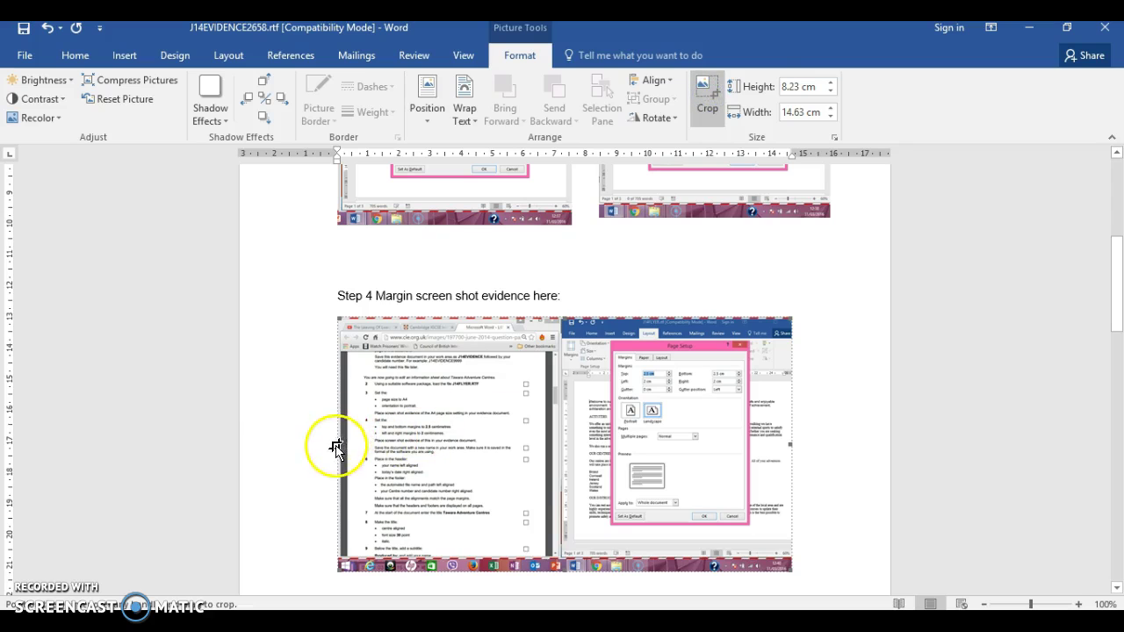
left_click(513, 423)
left_click(539, 424)
left_click(600, 278)
left_click(513, 393)
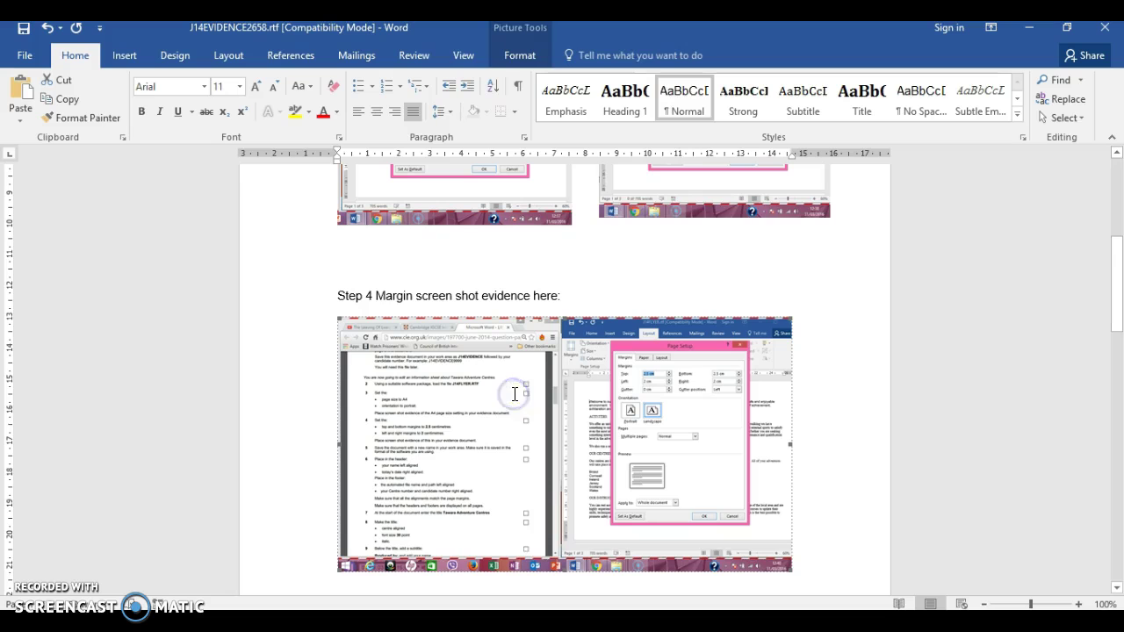
left_click(544, 58)
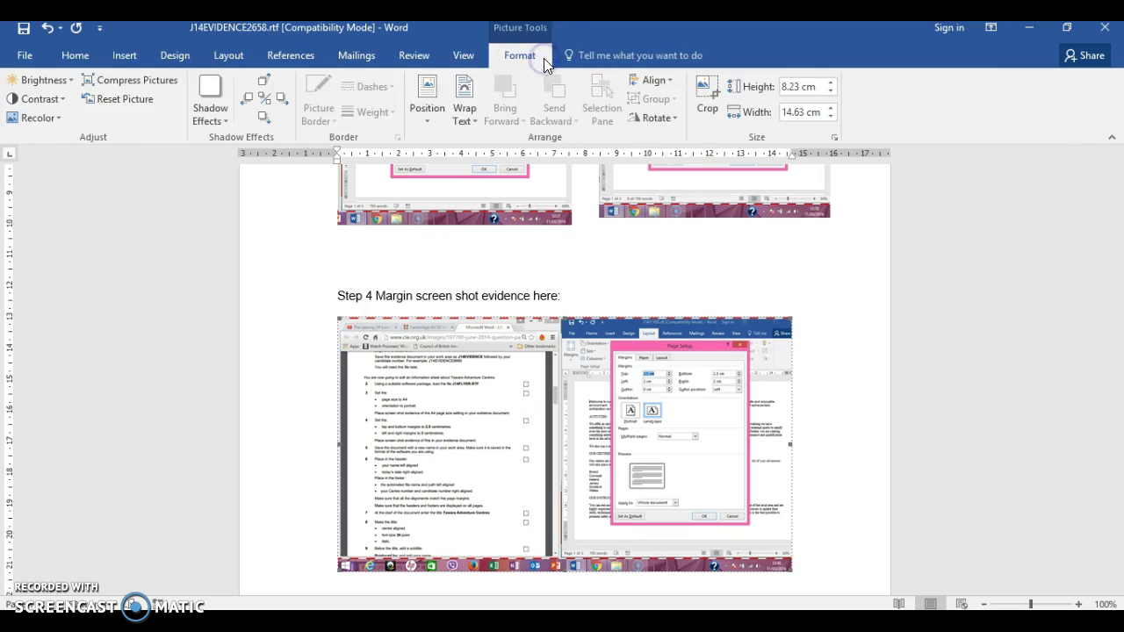
left_click(702, 93)
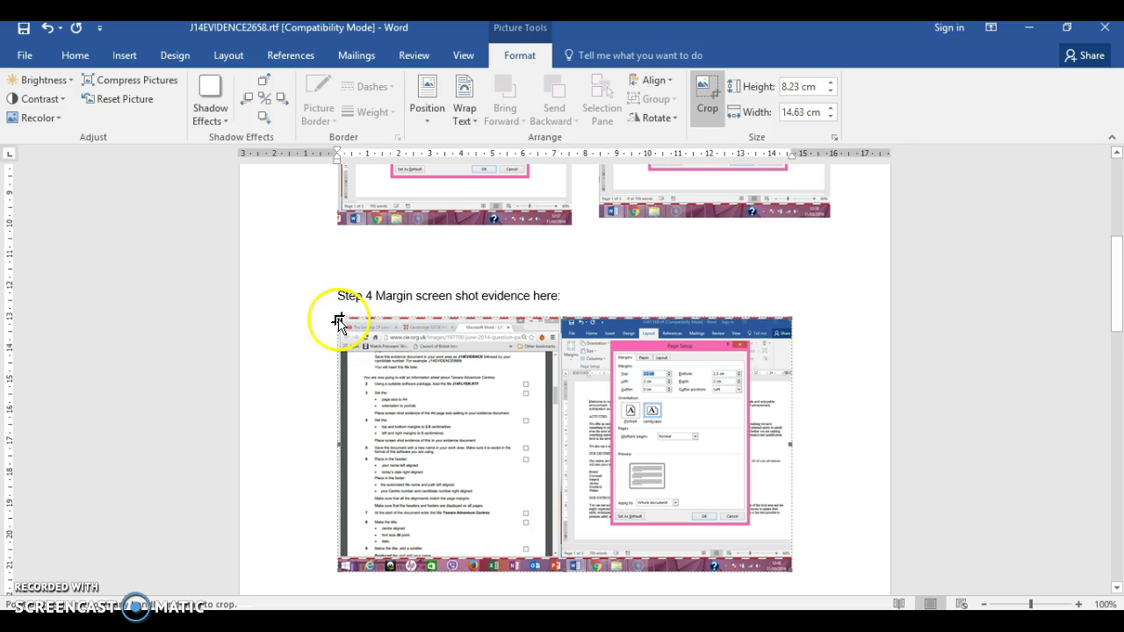
left_click_drag(395, 318, 527, 330)
left_click_drag(594, 333, 605, 342)
left_click(605, 342)
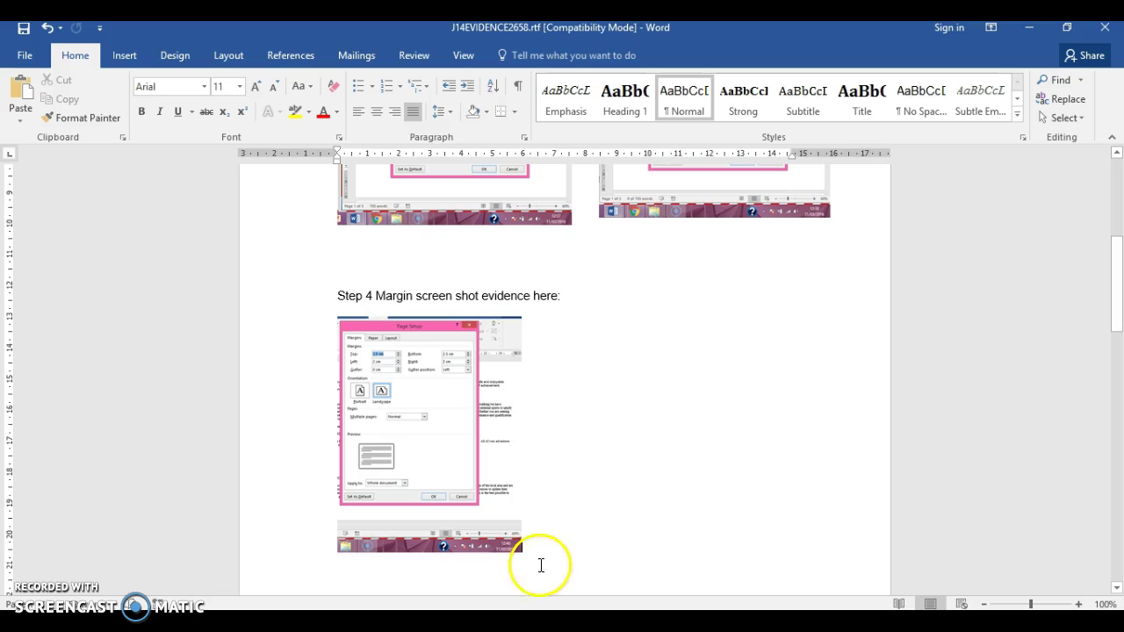
Trim the bottom and right edges of the Step 4 screenshot's crop
left_click(515, 546)
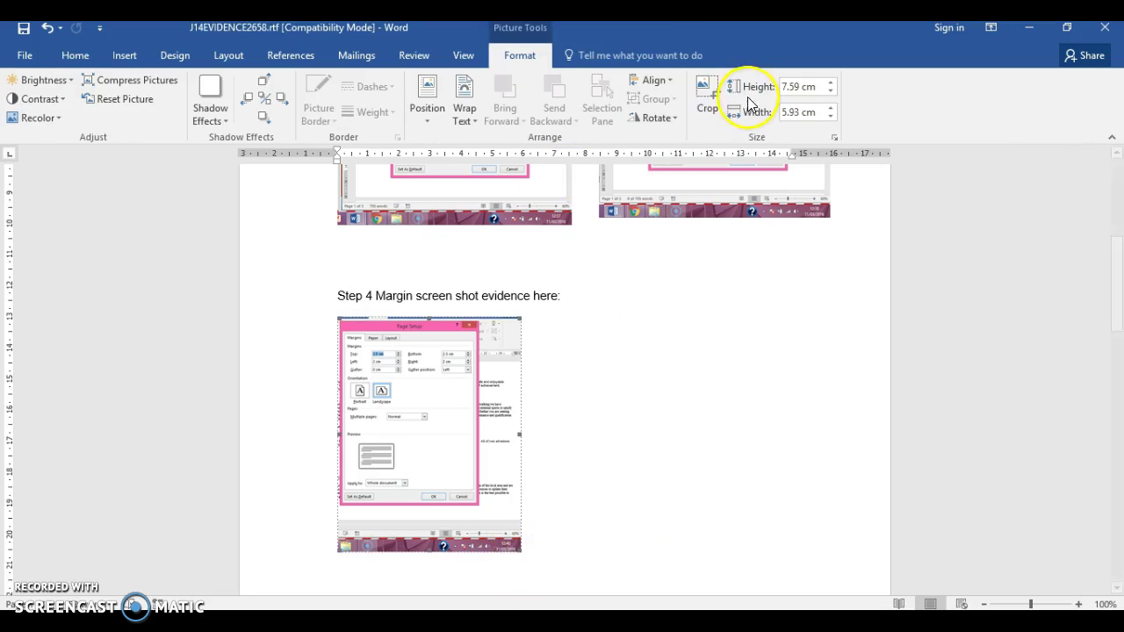
left_click(701, 98)
left_click(519, 551)
left_click_drag(481, 512, 480, 507)
left_click(529, 551)
Loosen the crop to 7.54 × 7.83 cm to show the flyer's margin settings, and finalise
left_click(415, 430)
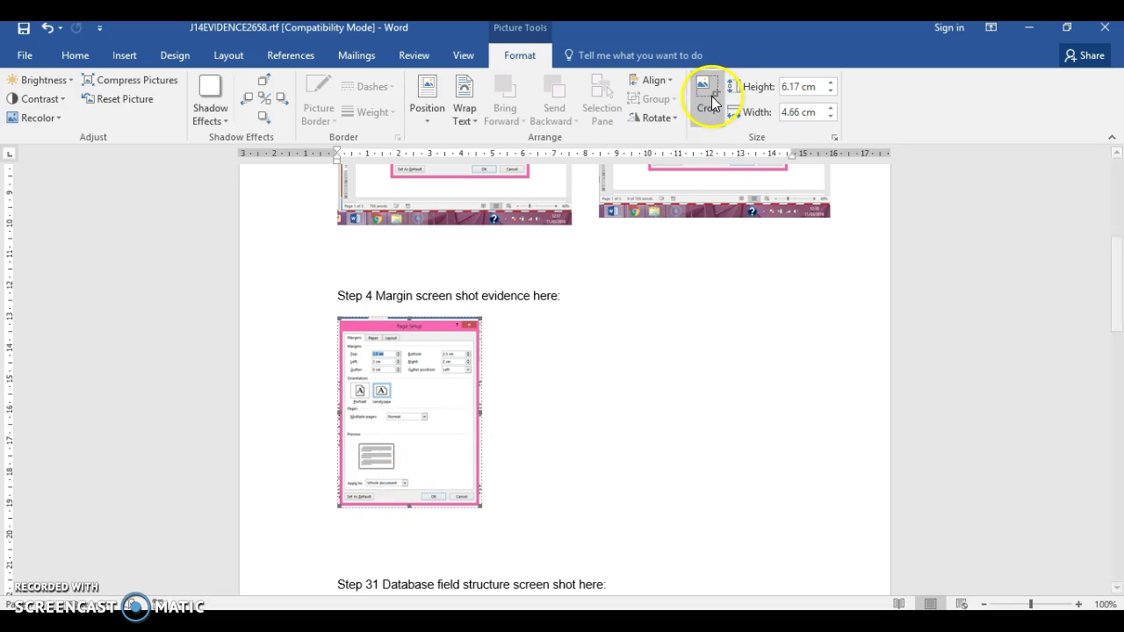
left_click_drag(480, 506, 621, 516)
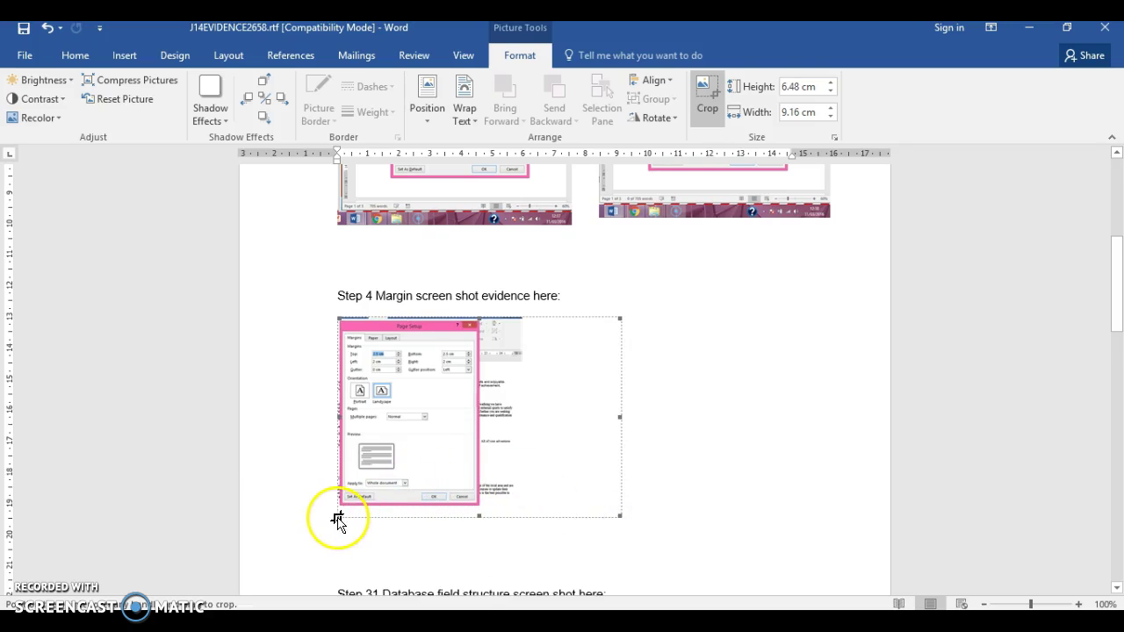
left_click_drag(337, 518, 326, 562)
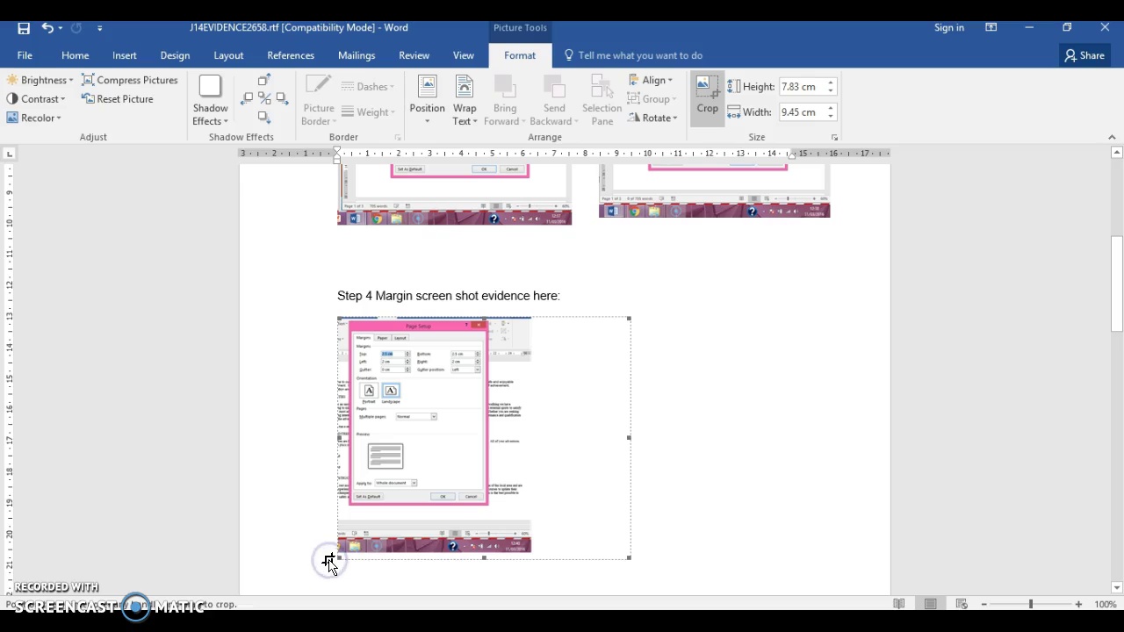
left_click(707, 97)
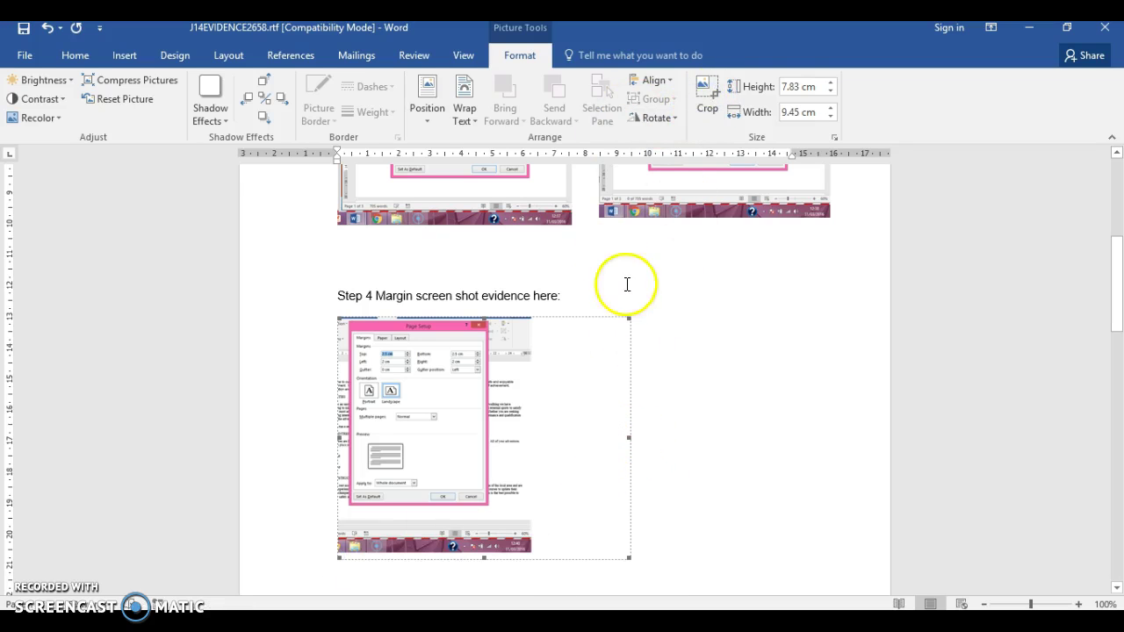
left_click(701, 107)
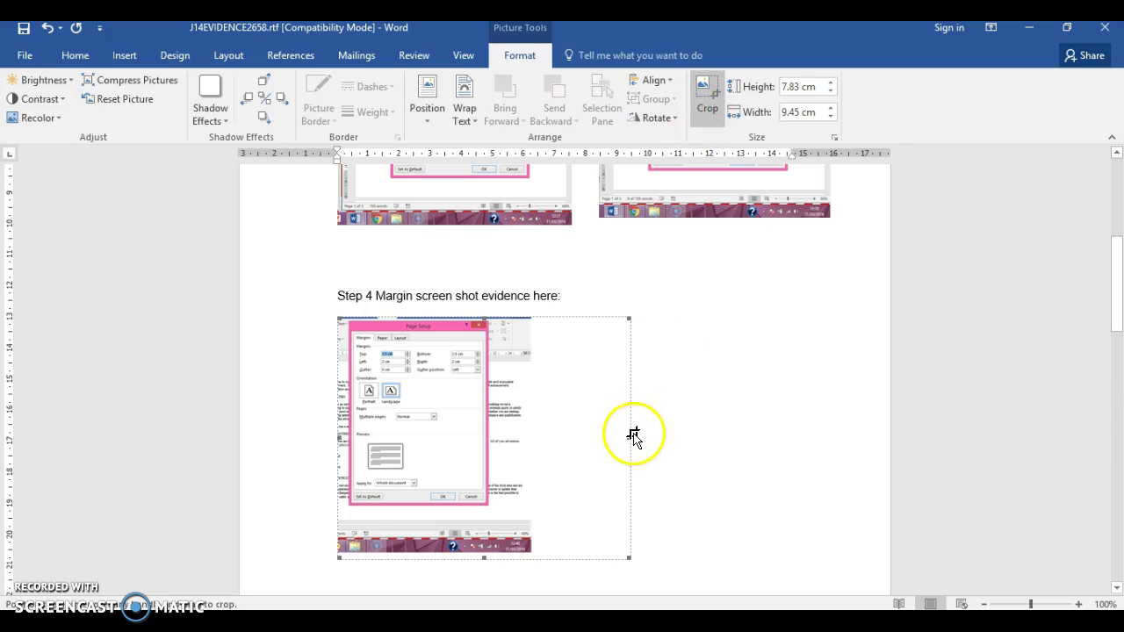
left_click_drag(538, 454, 536, 452)
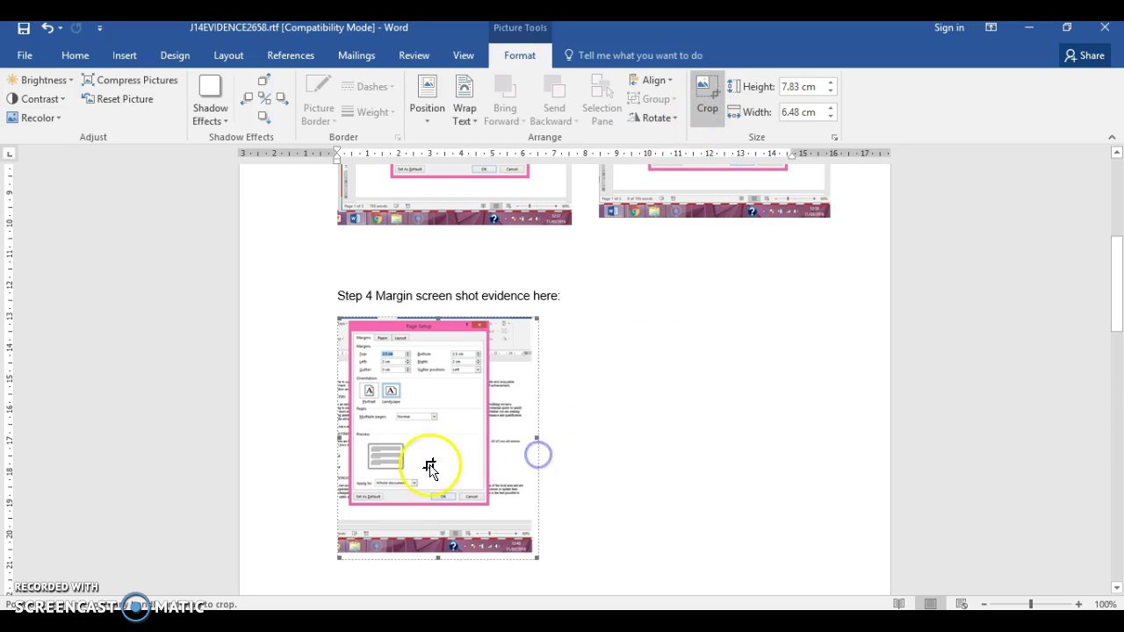
mouse_move(339, 439)
left_mouse_down()
mouse_move(304, 438)
mouse_move(358, 444)
mouse_move(339, 442)
left_mouse_up()
left_click(542, 470)
left_click(729, 462)
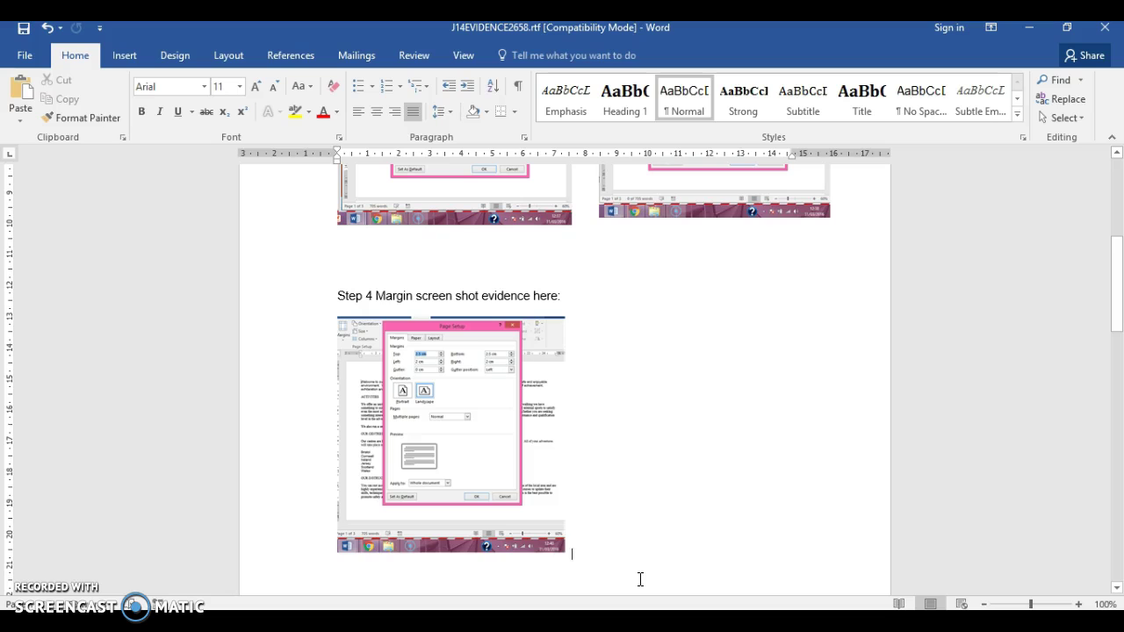
Save and minimize the evidence document, then check the question paper for the next tasks
left_click(27, 31)
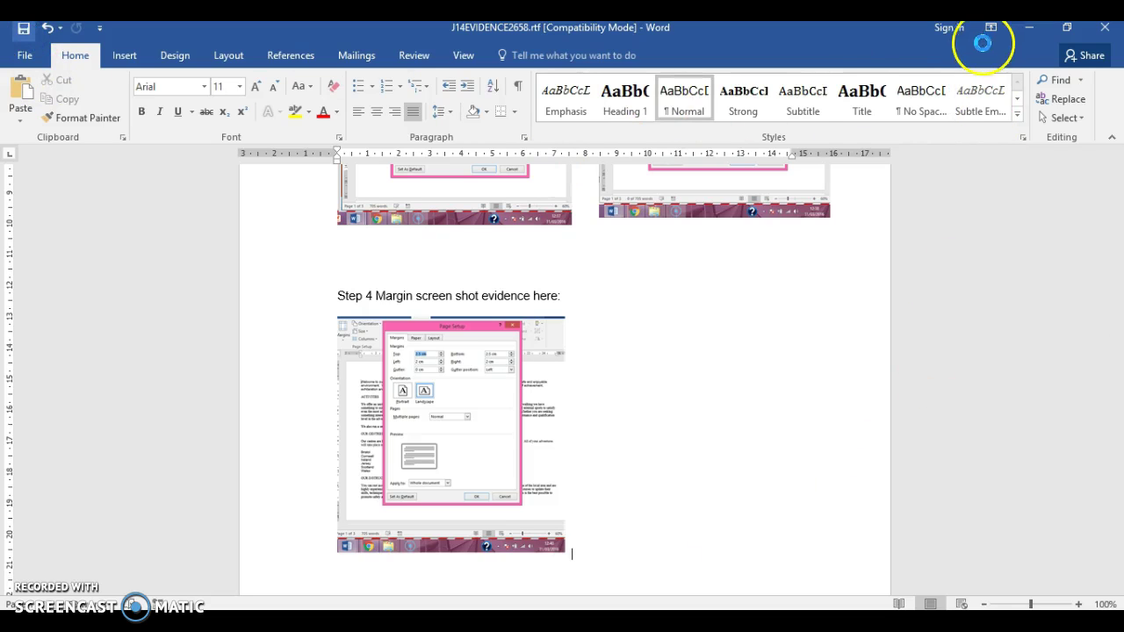
left_click(1030, 28)
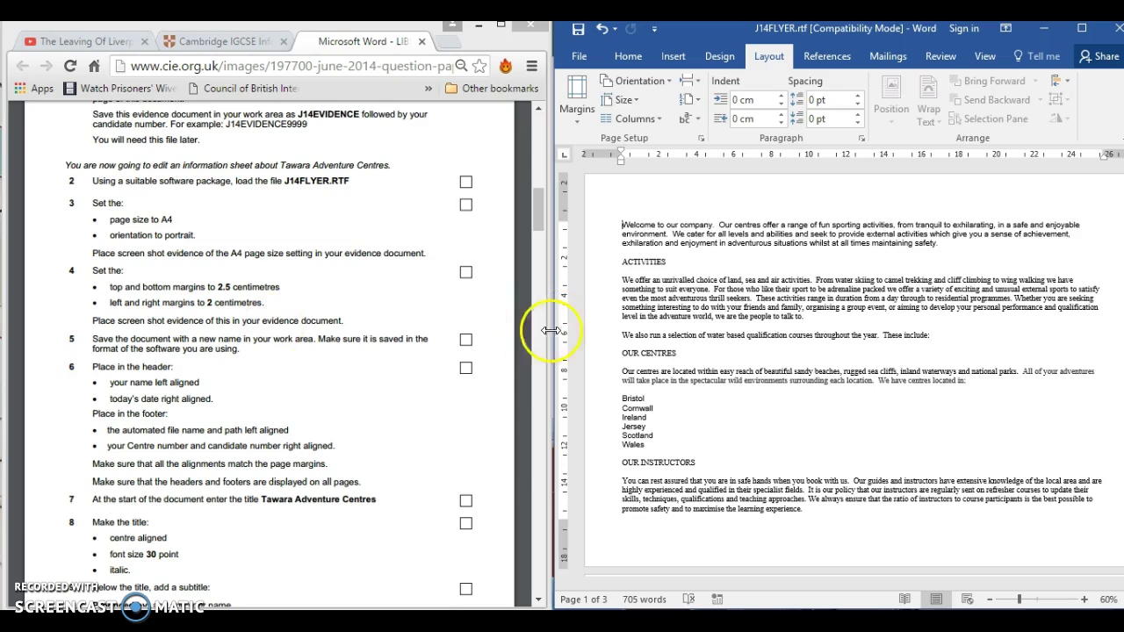
left_click(537, 604)
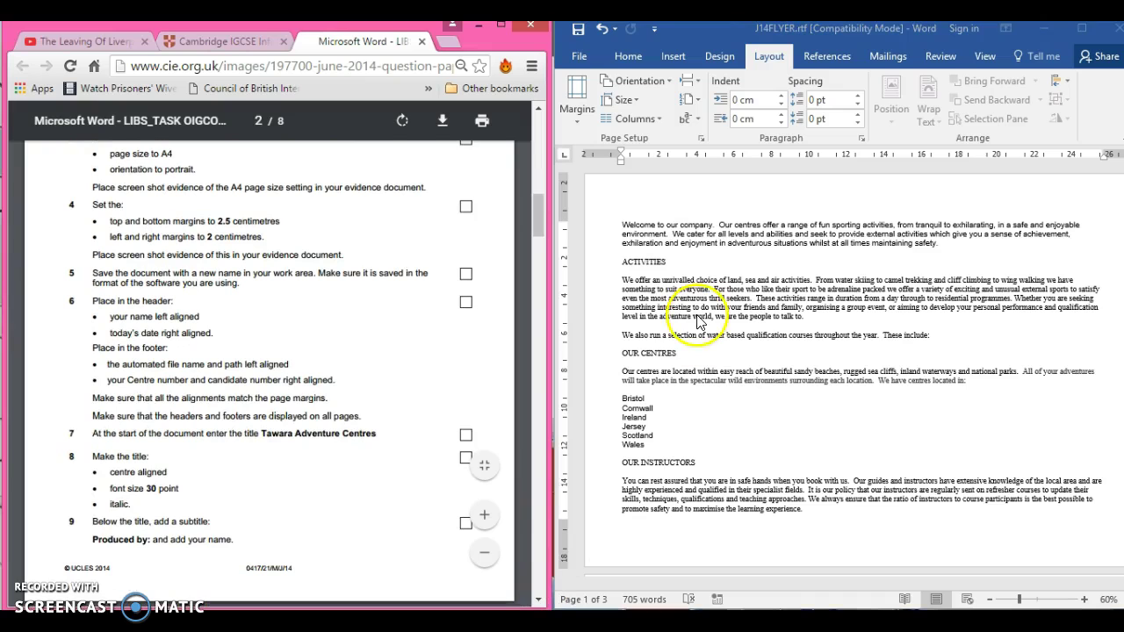
left_click(584, 57)
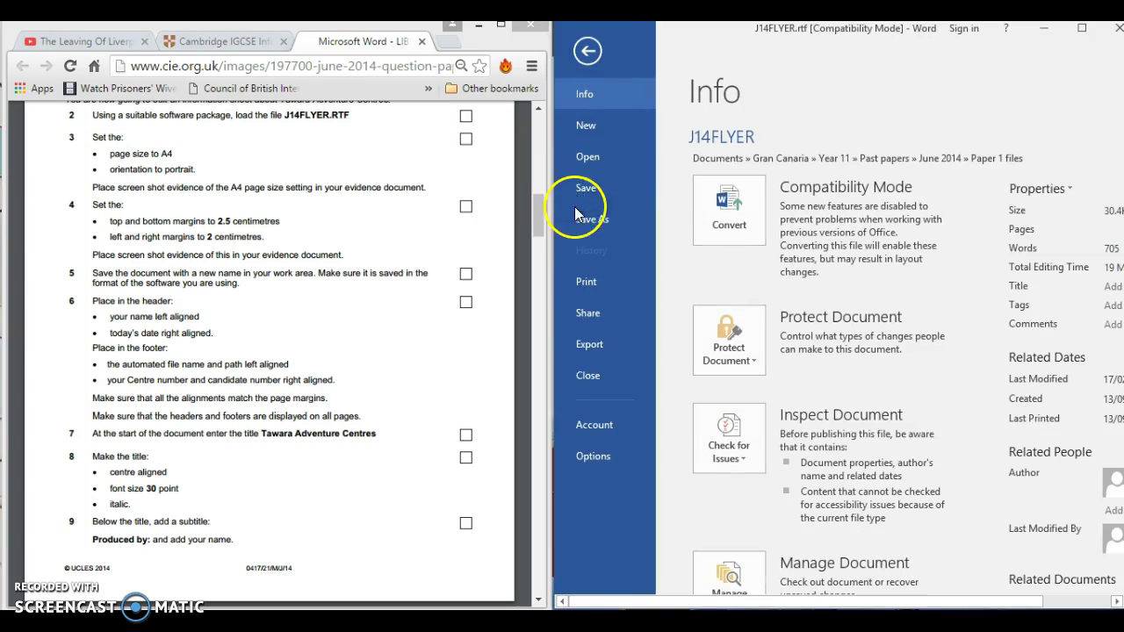
Start Save As for the flyer and browse to Documents › Gran Canaria › Year 11 › Past papers
left_click(580, 220)
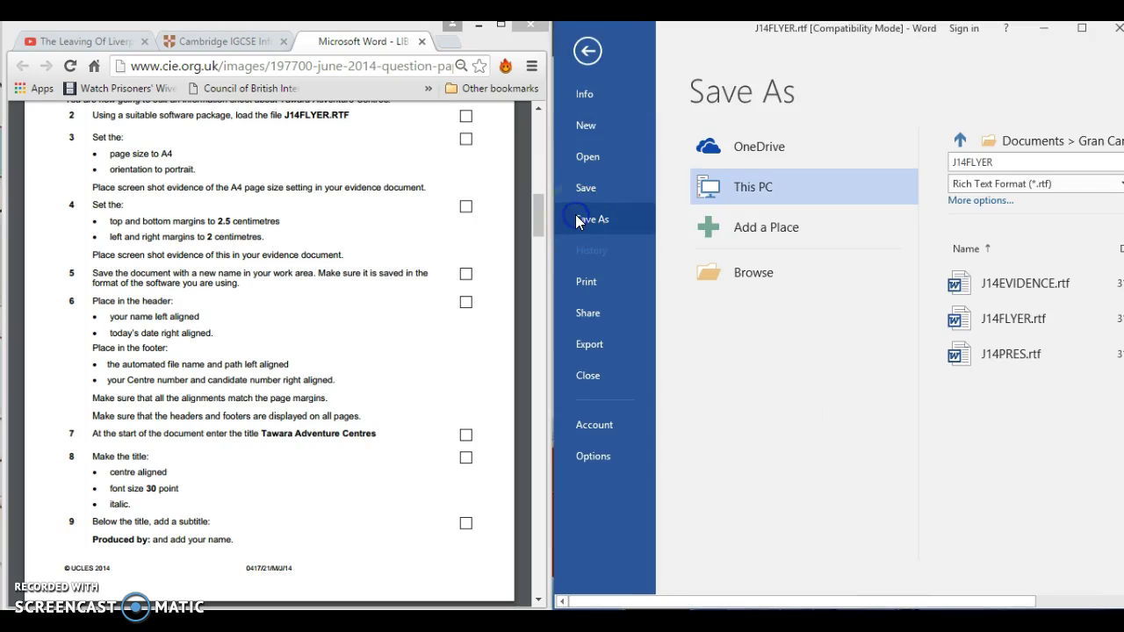
left_click(767, 194)
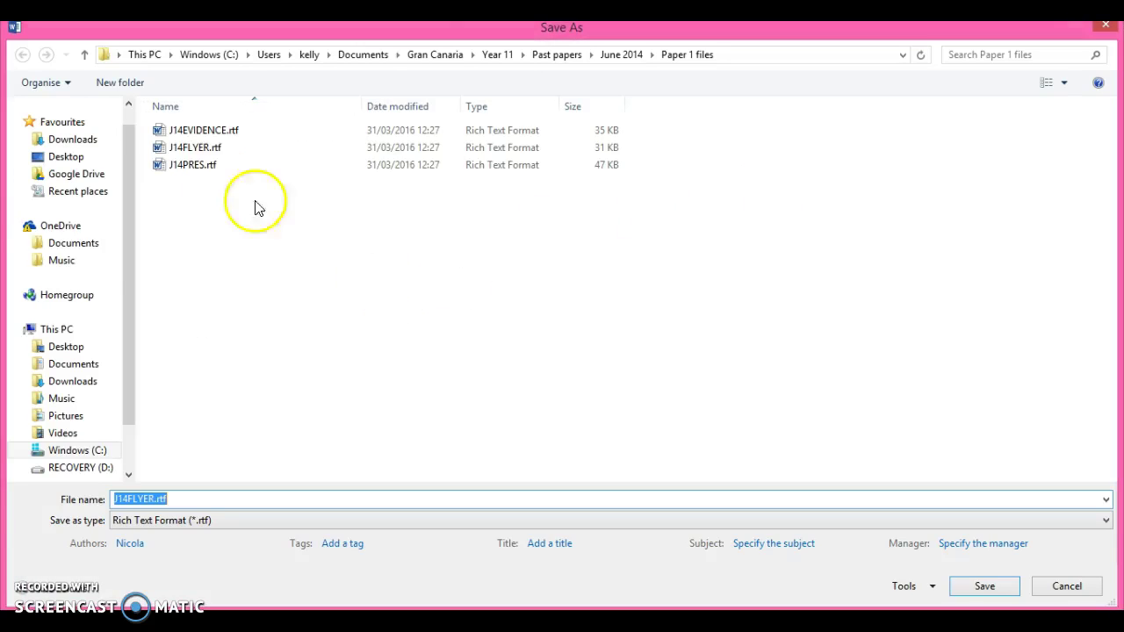
left_click(87, 366)
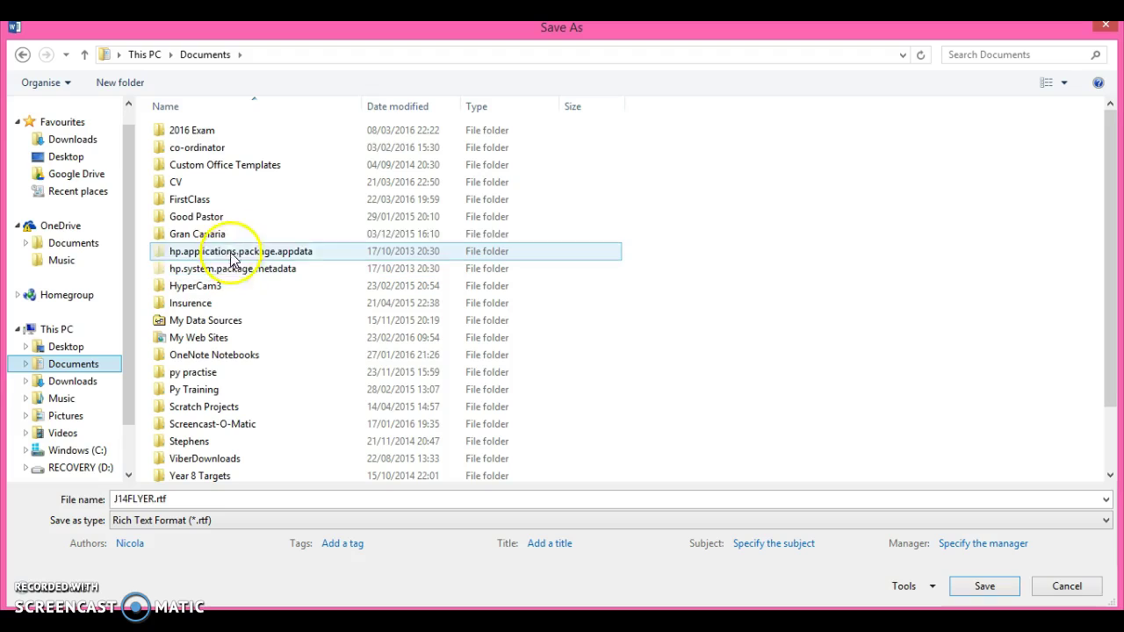
double_click(227, 236)
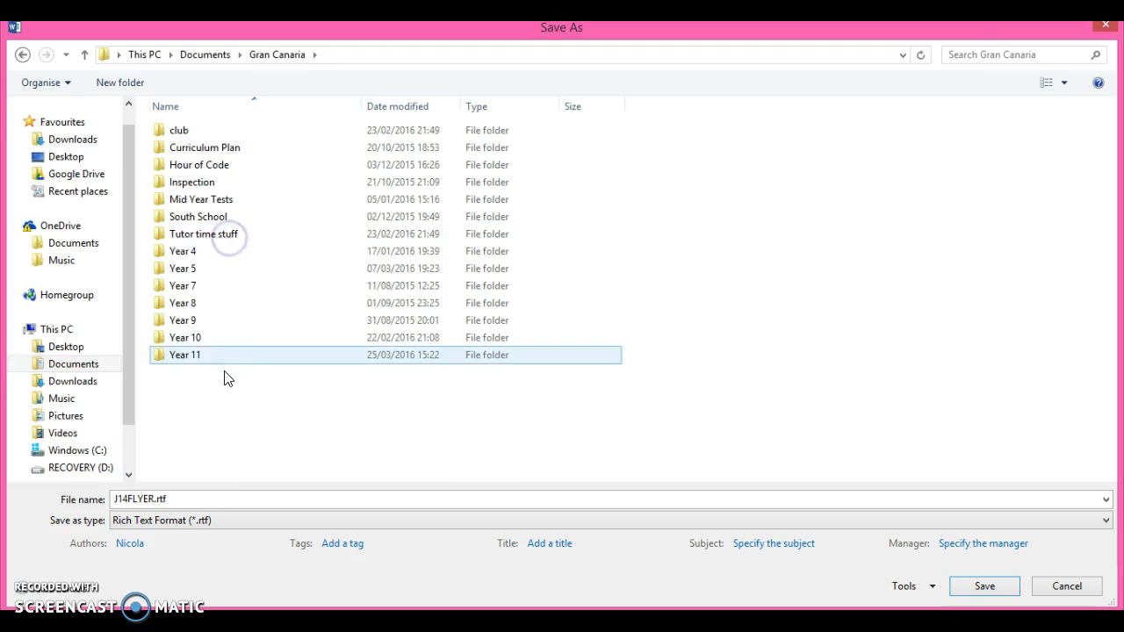
double_click(220, 360)
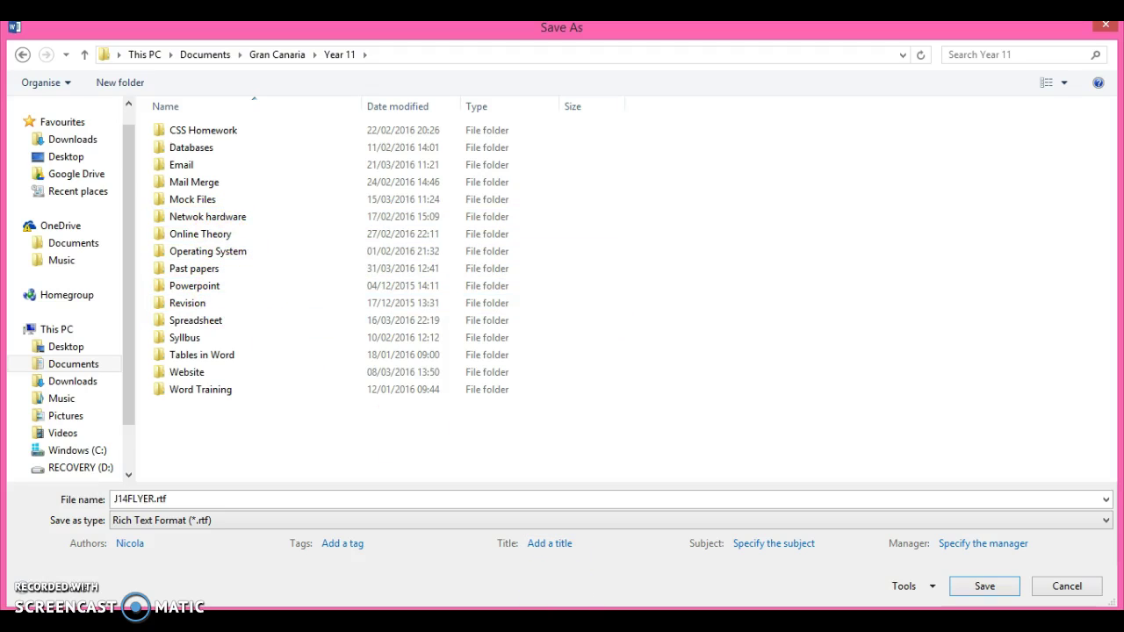
mouse_move(514, 535)
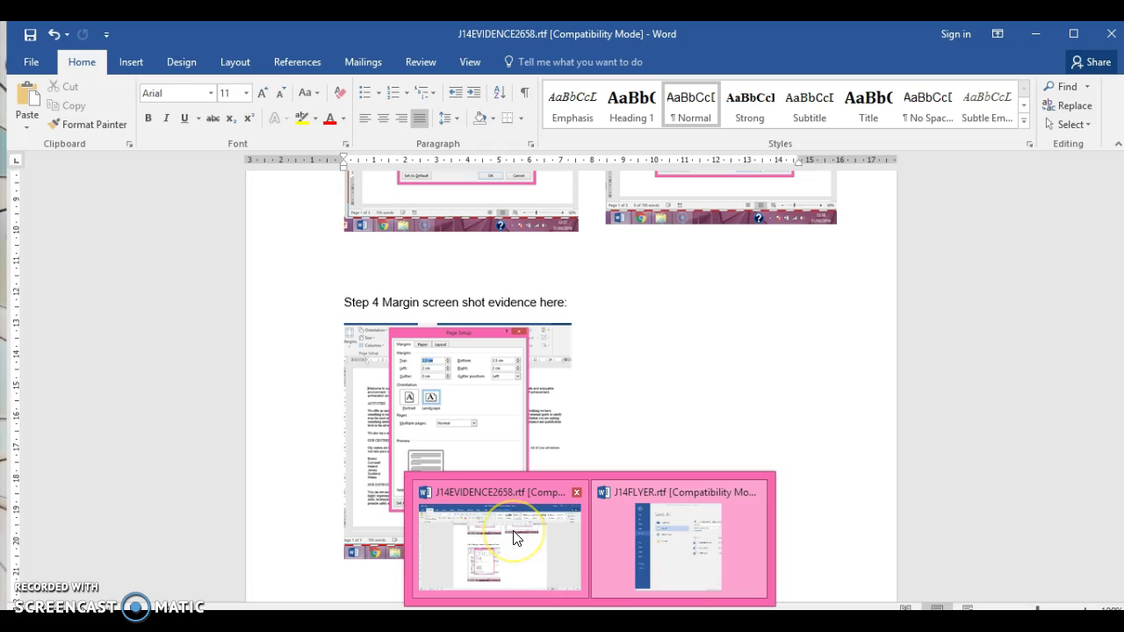
mouse_move(696, 584)
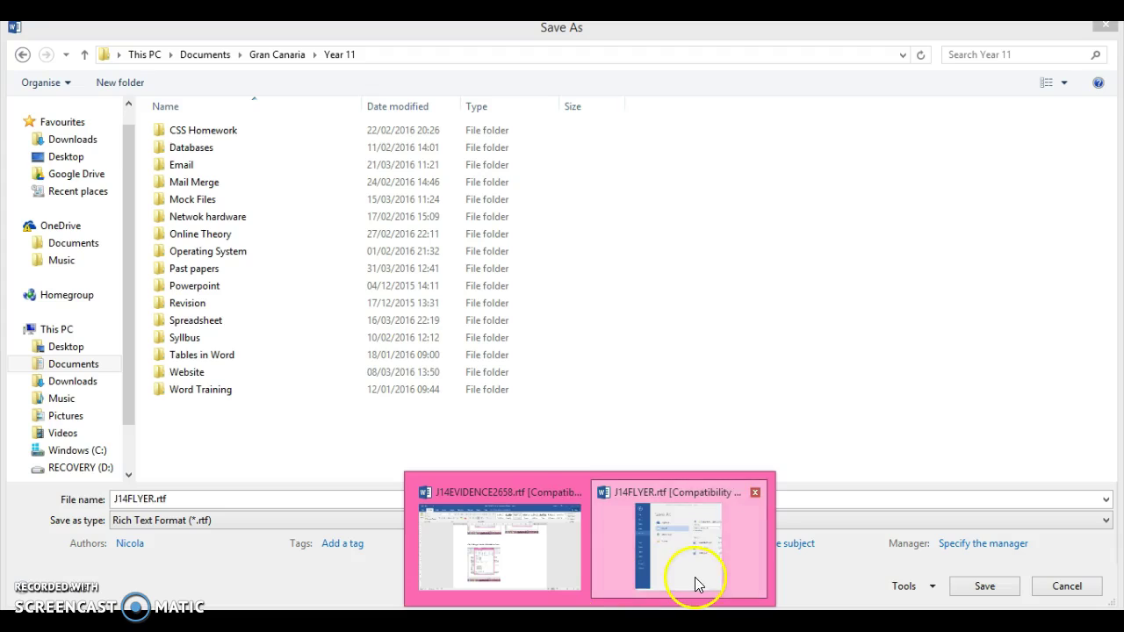
left_click(673, 544)
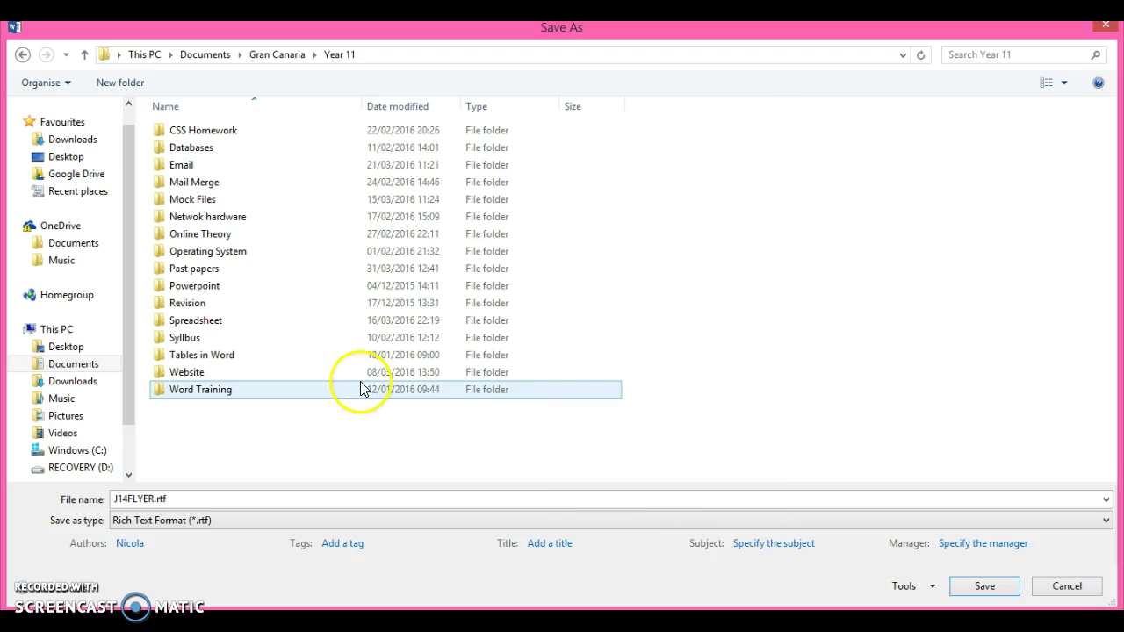
double_click(306, 270)
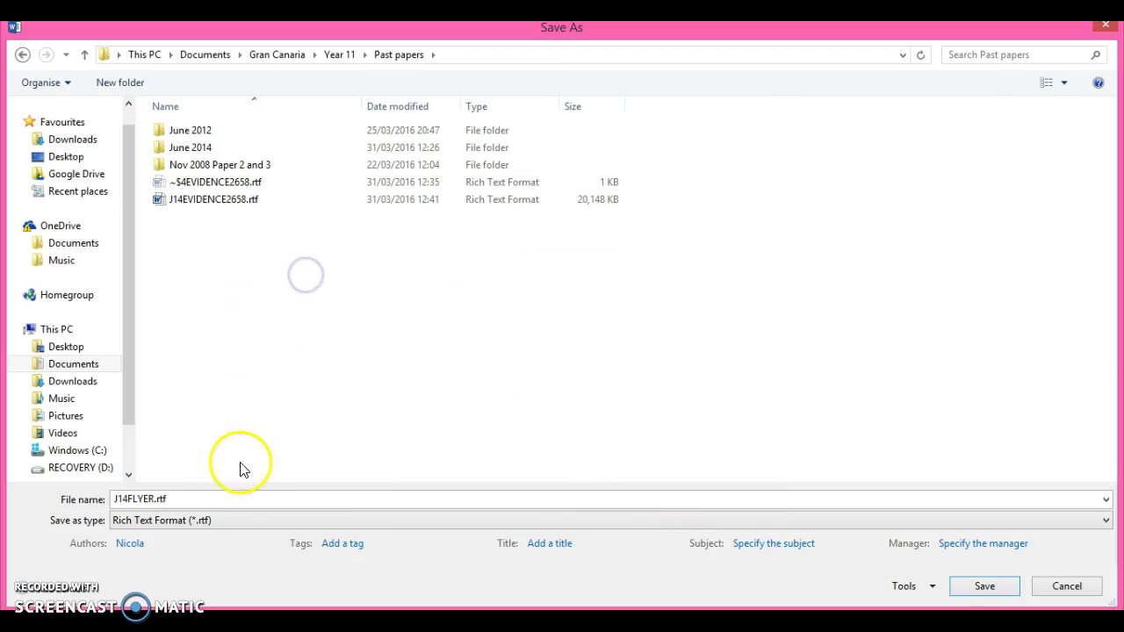
Save the flyer in Past papers as a Word Document (*.docx) named 'Activites Flyer'
left_click(225, 497)
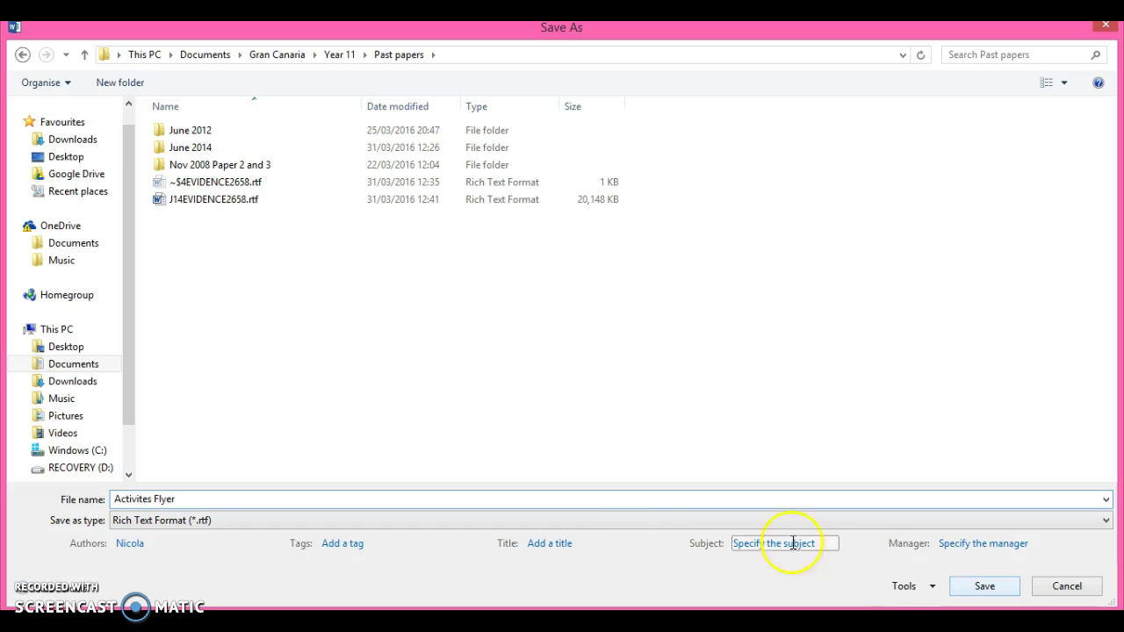
left_click(615, 522)
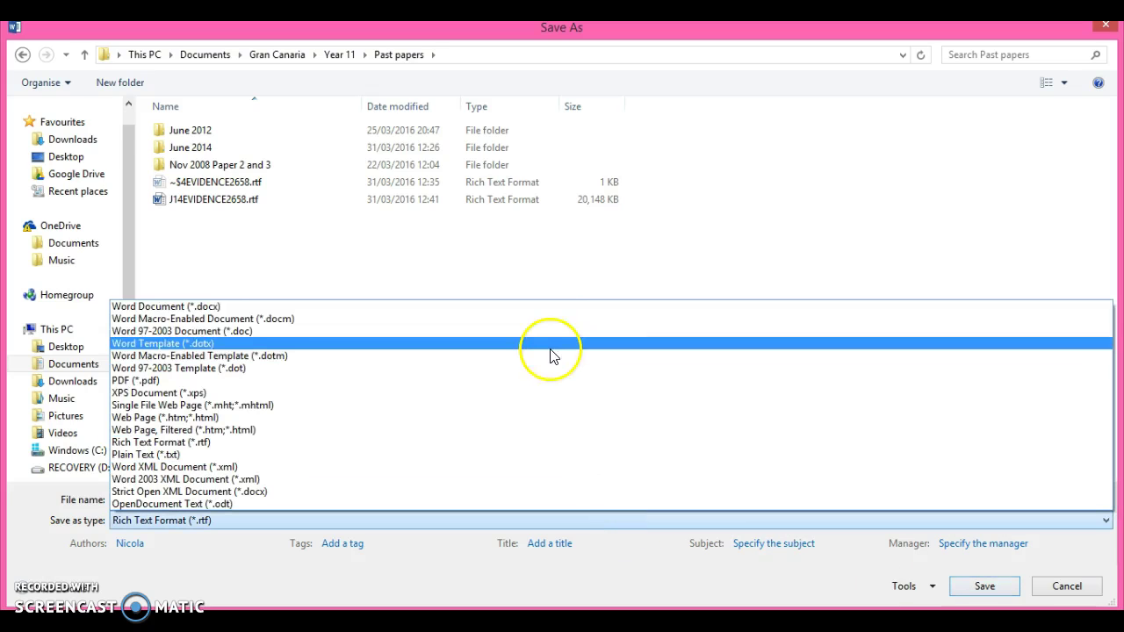
left_click(549, 307)
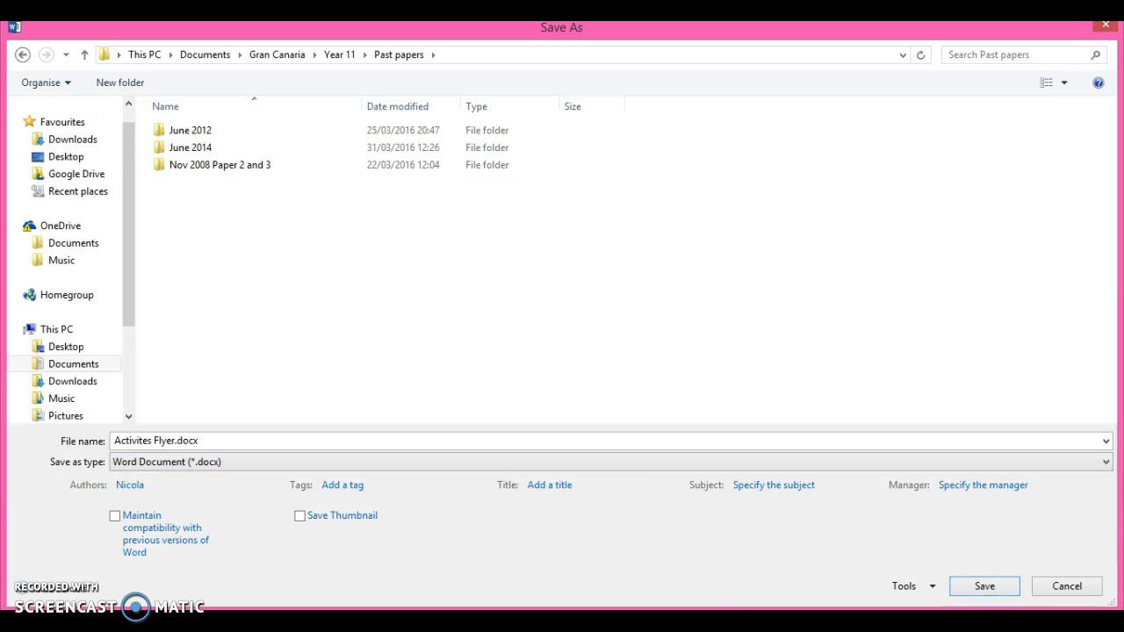
left_click(974, 586)
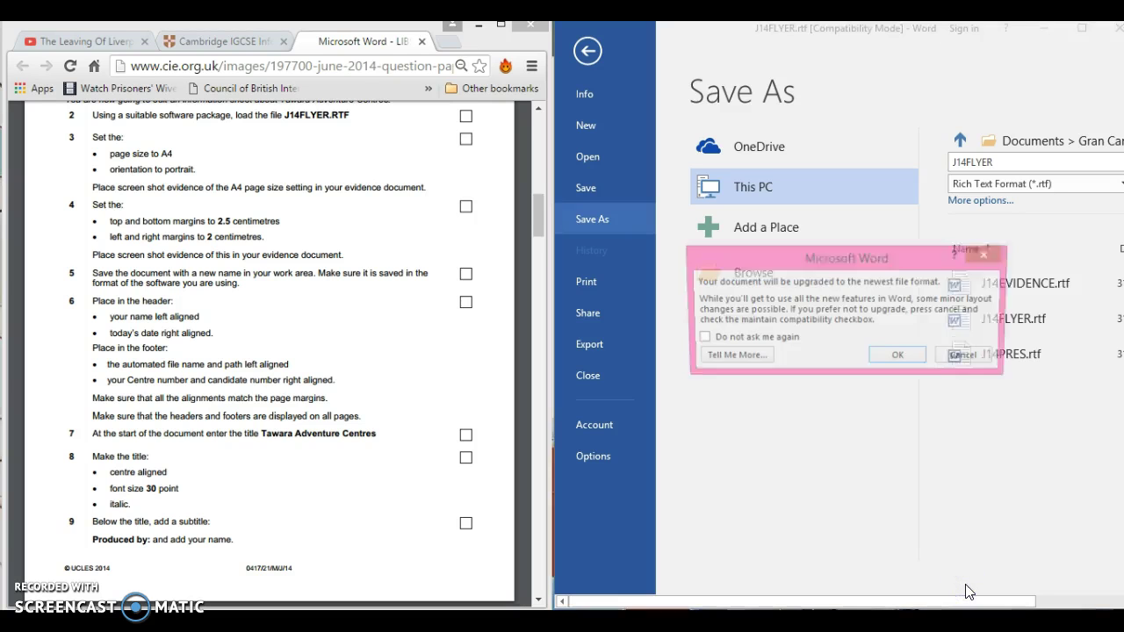
Upgrade the flyer to the newest Word format, saved as Activites Flyer.docx
left_click(904, 356)
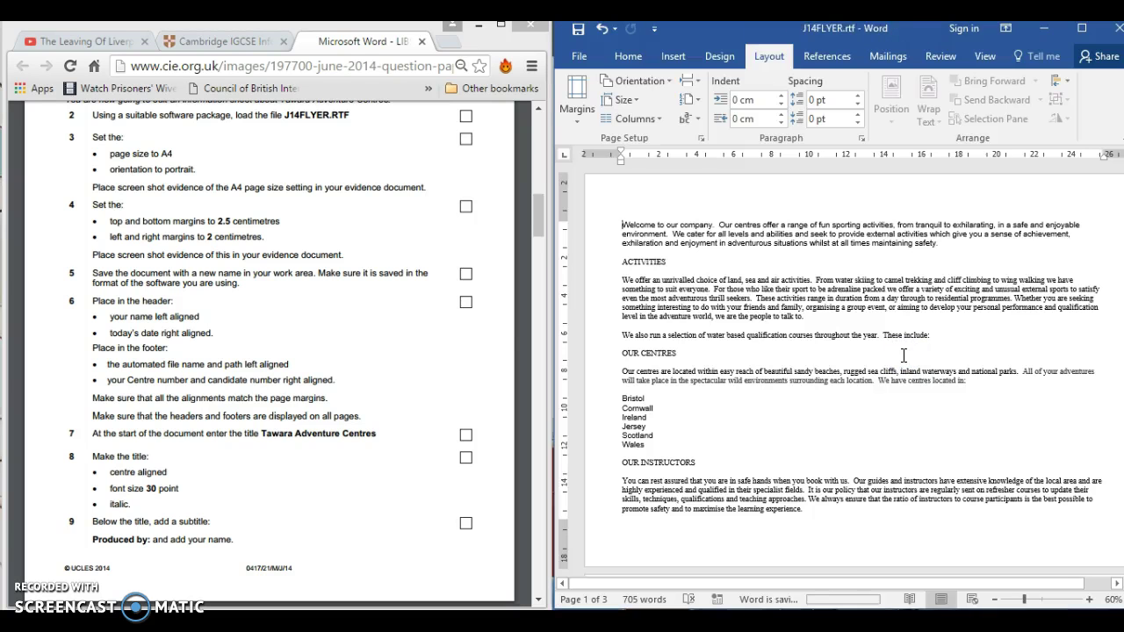
left_click(360, 360)
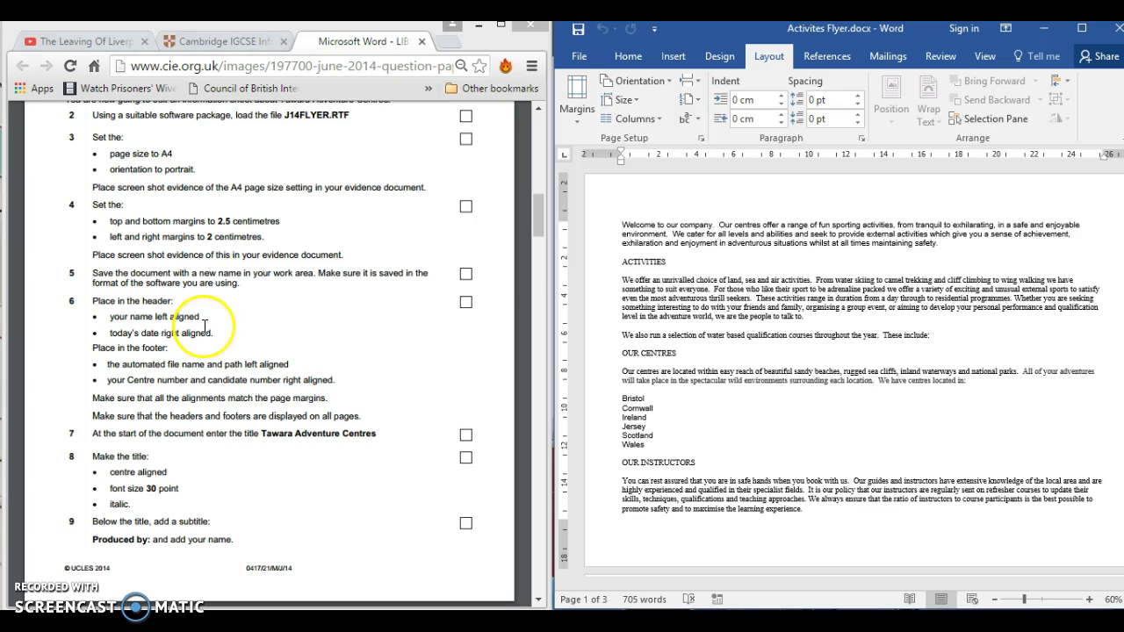
left_click(634, 204)
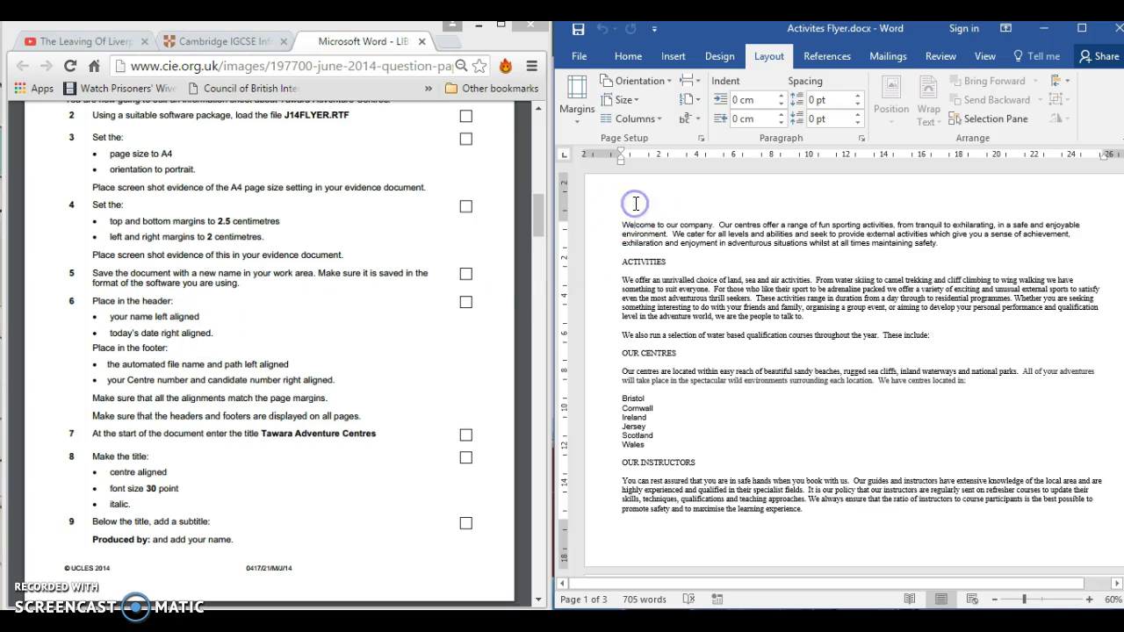
Insert a three-column header and type the author's name in the left position
double_click(636, 204)
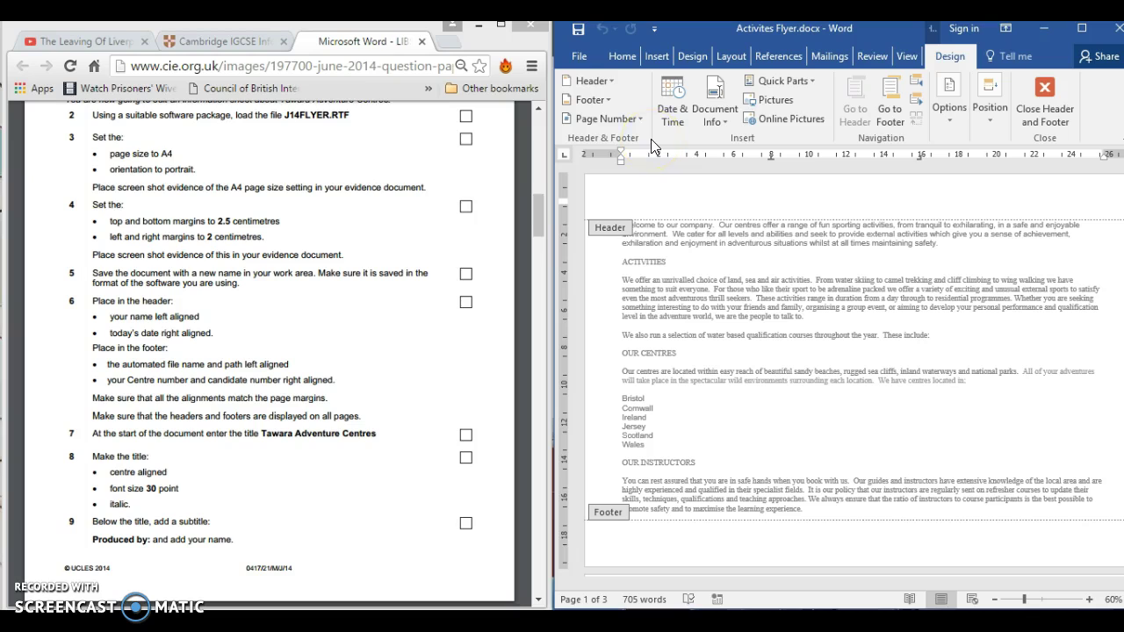
left_click(606, 79)
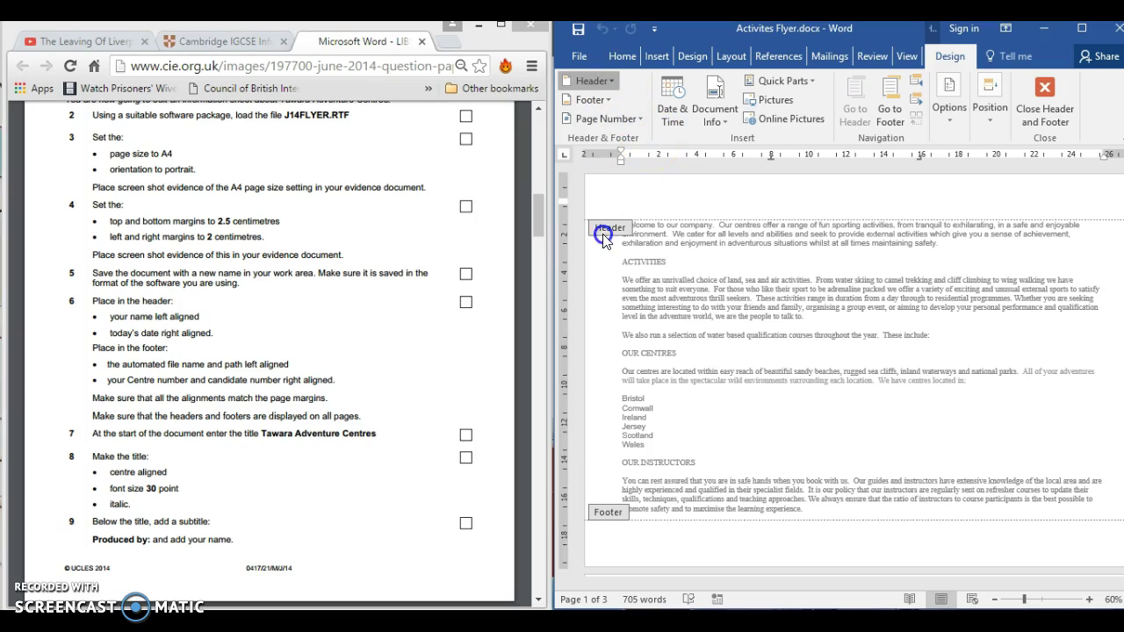
left_click(603, 243)
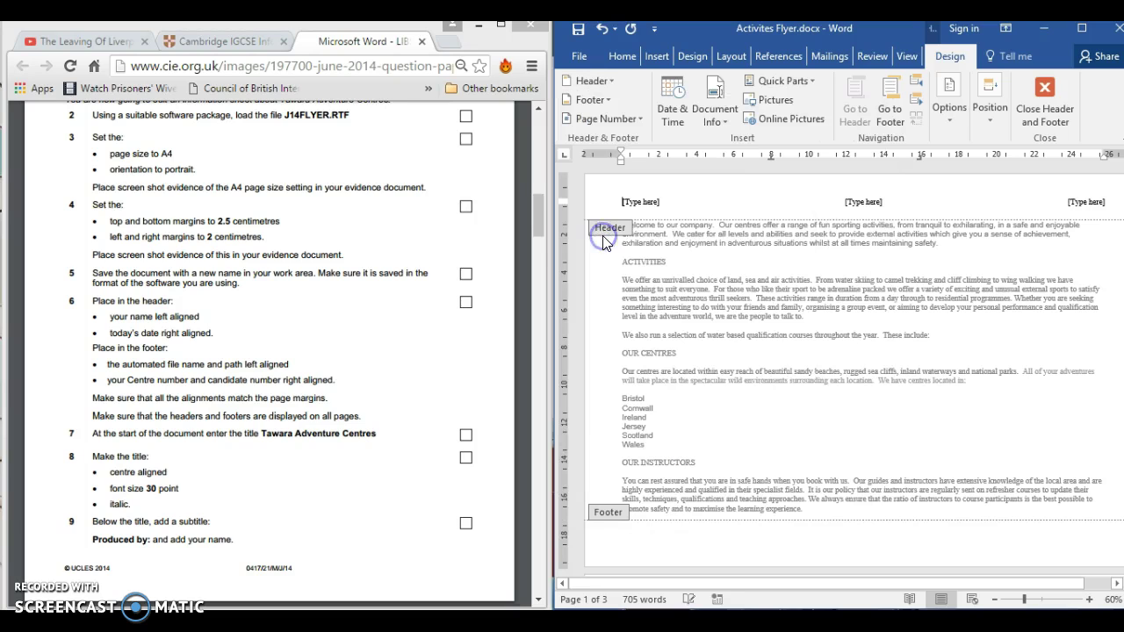
left_click(636, 205)
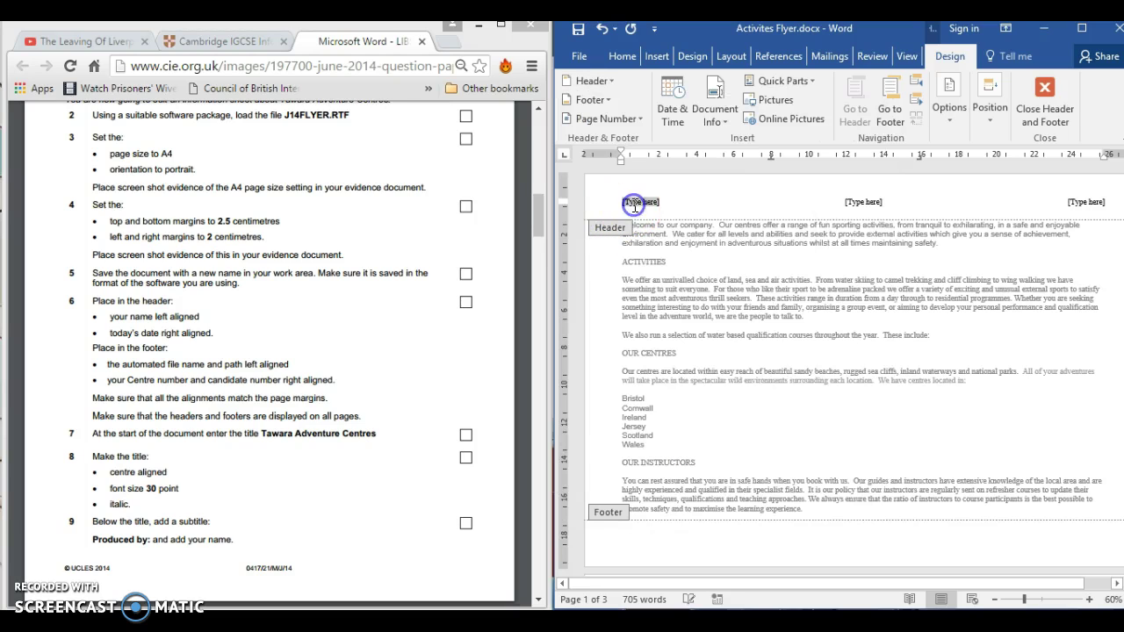
type("Miss Price")
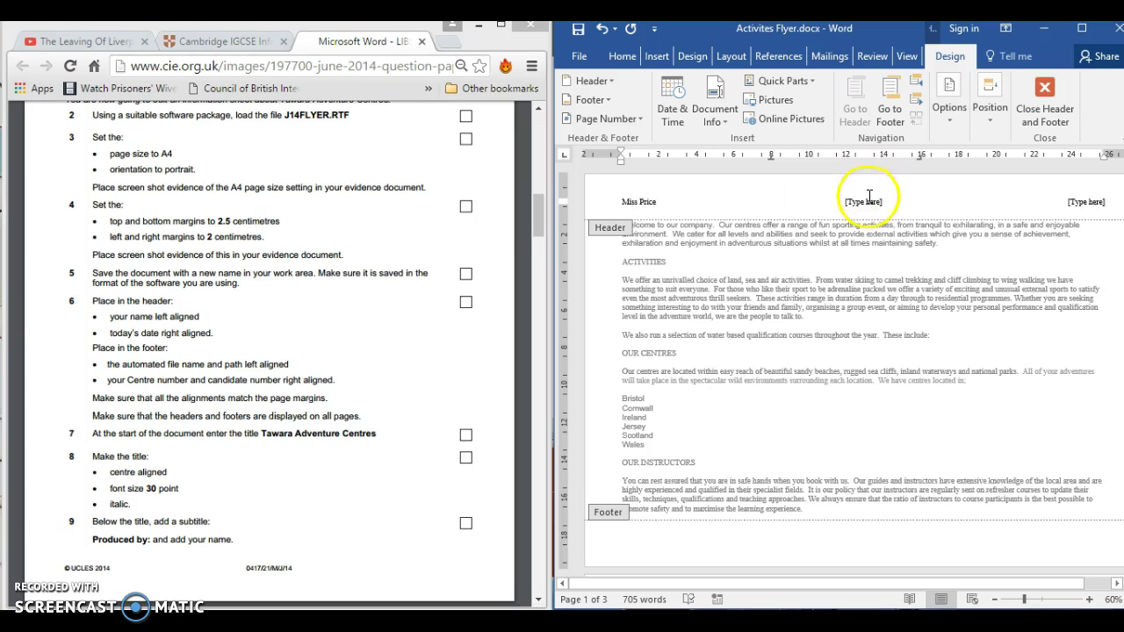
Remove the centre header position and insert the date 31/03/2016 on the right
left_click(866, 202)
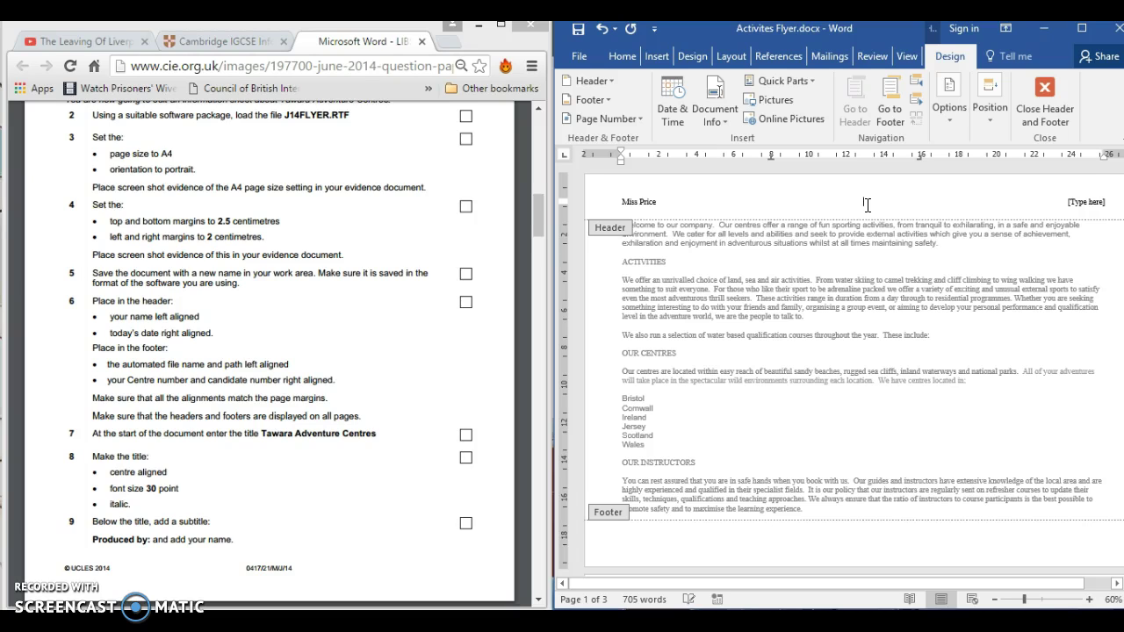
left_click(1081, 203)
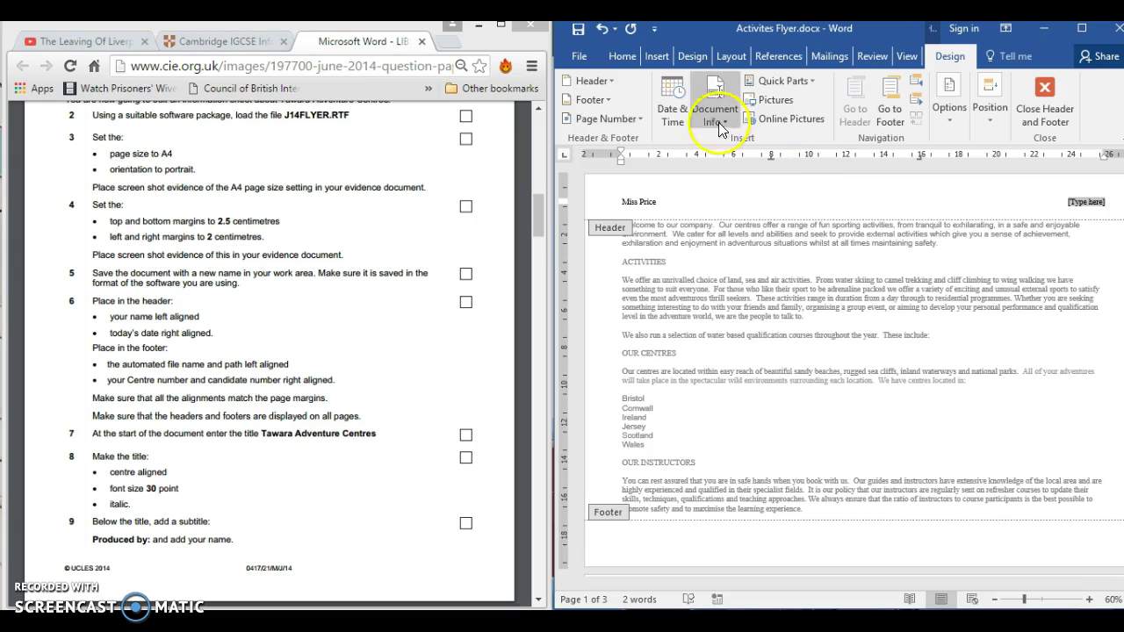
left_click(674, 112)
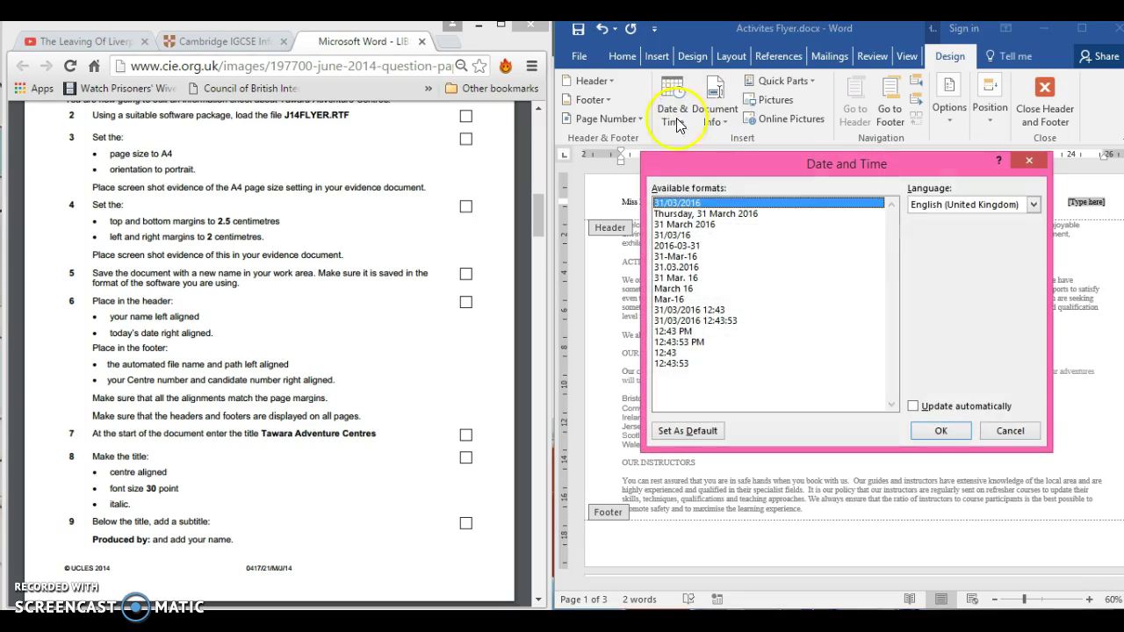
double_click(697, 203)
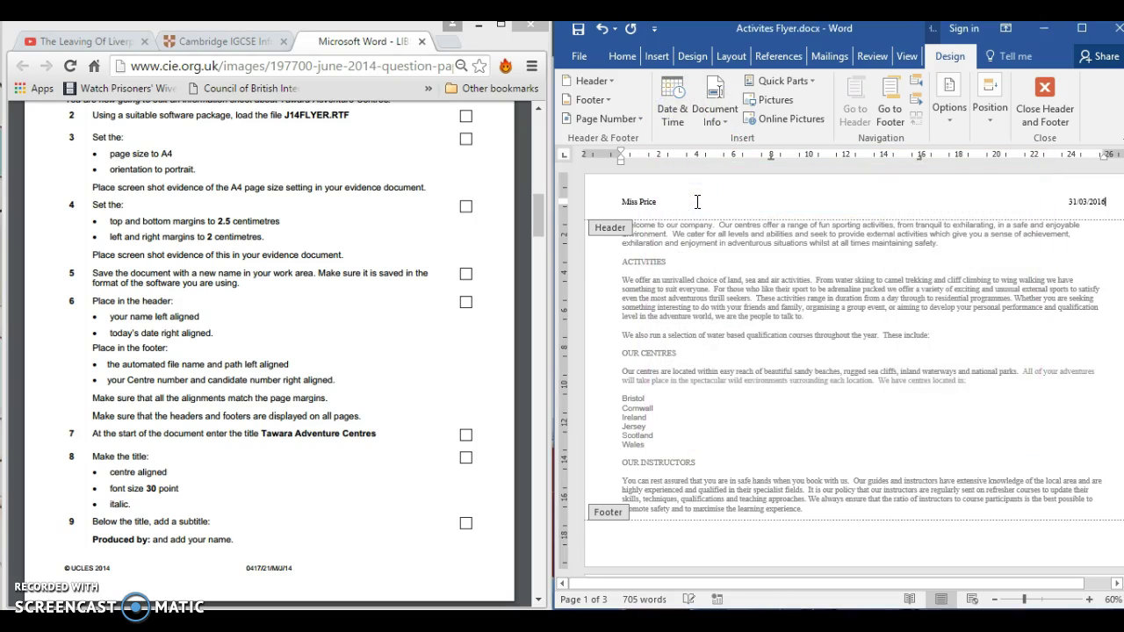
Close the header, move down to page 3, and open its footer for editing
left_click(1064, 96)
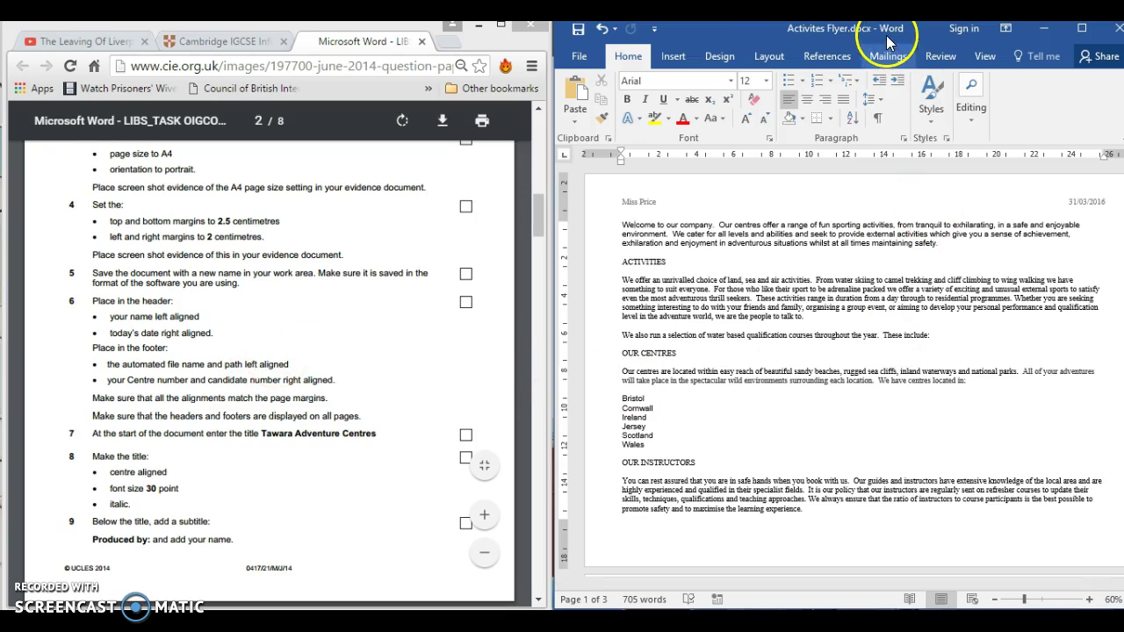
left_click_drag(884, 34, 857, 37)
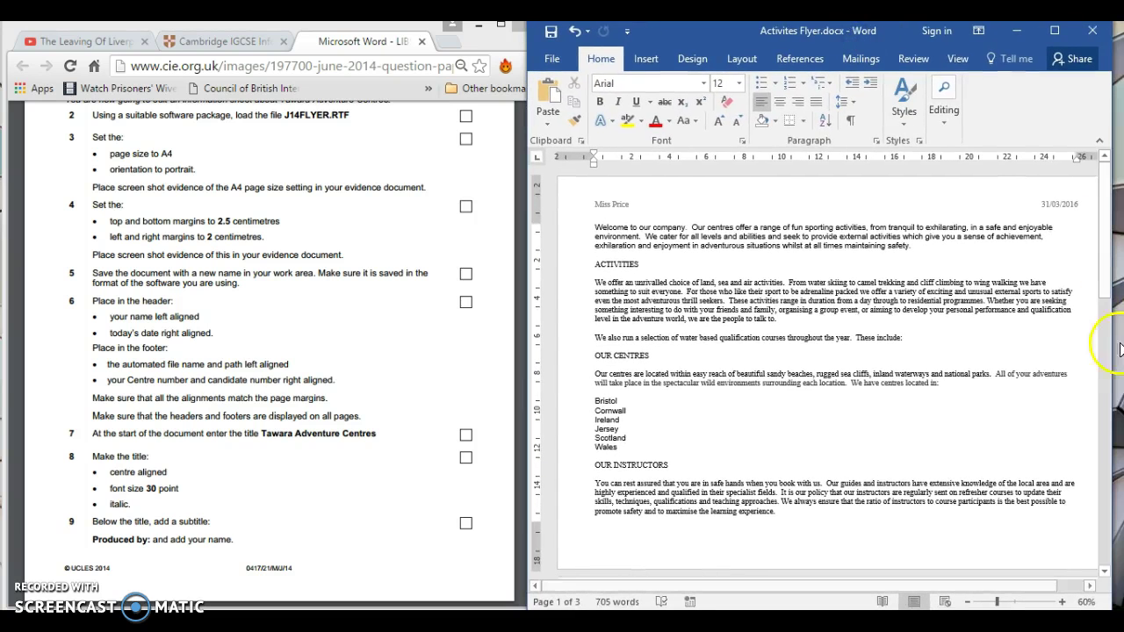
left_click(1104, 537)
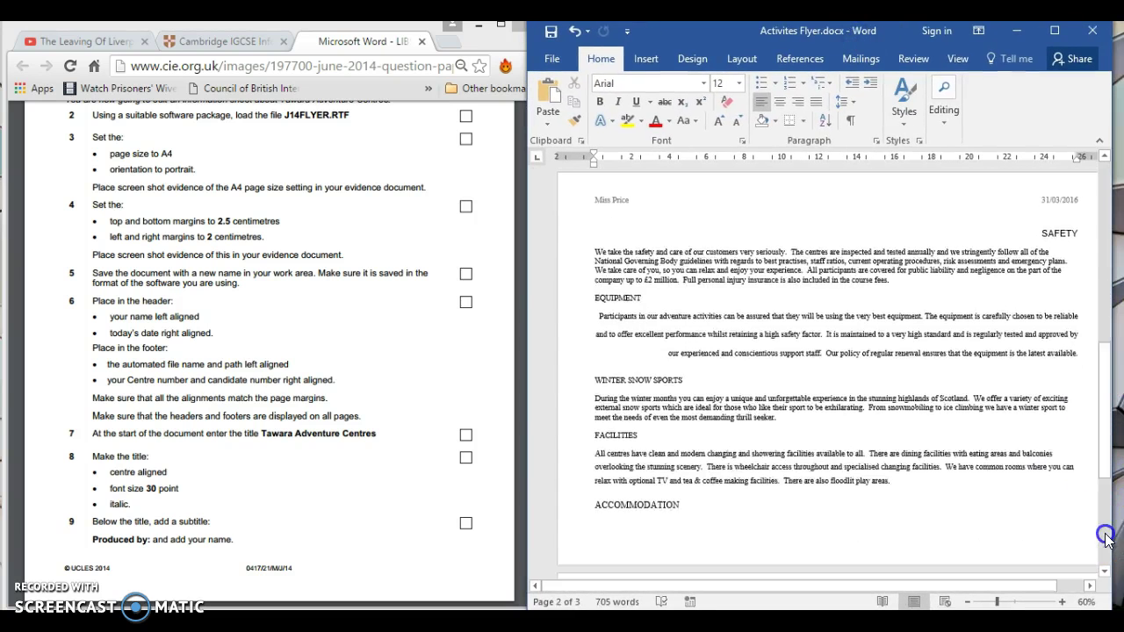
left_click(1105, 536)
double_click(721, 561)
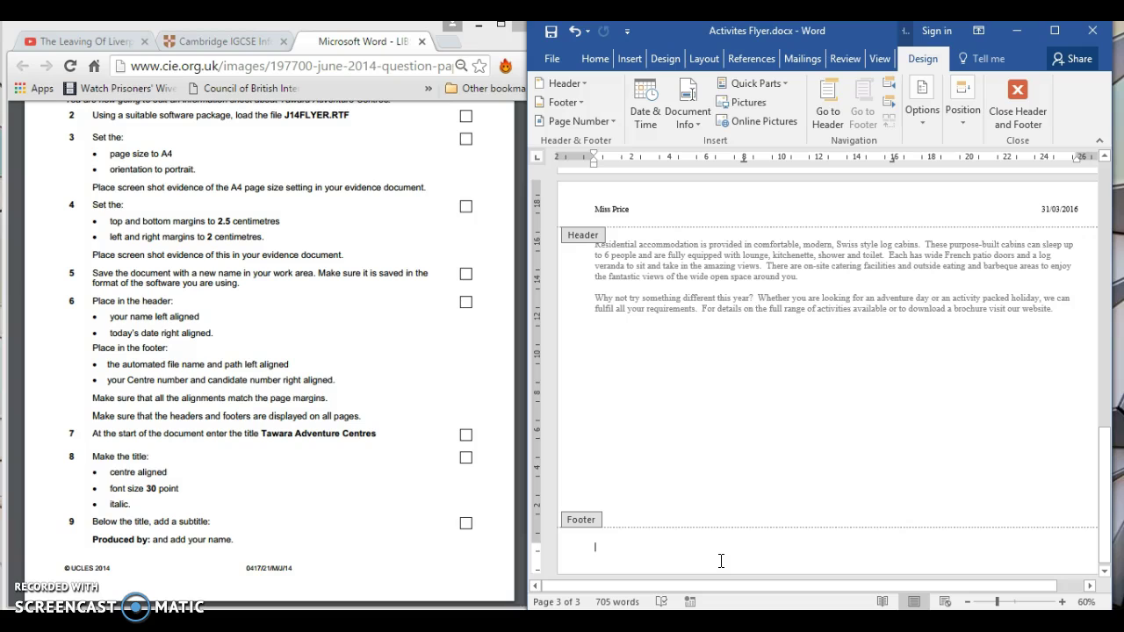
Insert a Blank (Three Columns) footer and select its left placeholder
left_click(555, 104)
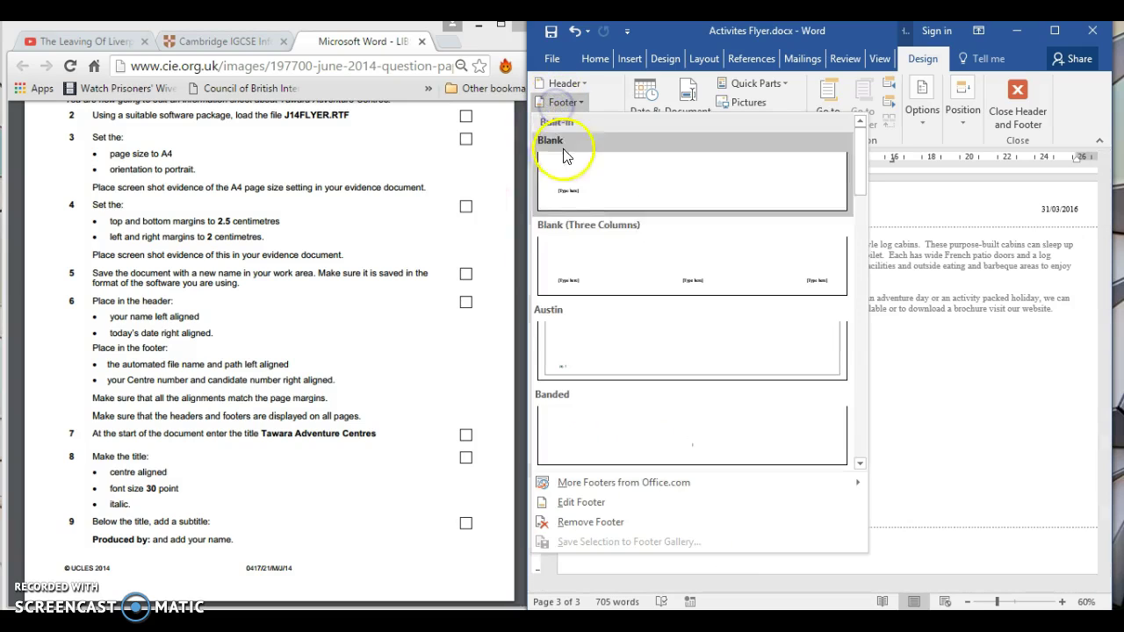
left_click(588, 278)
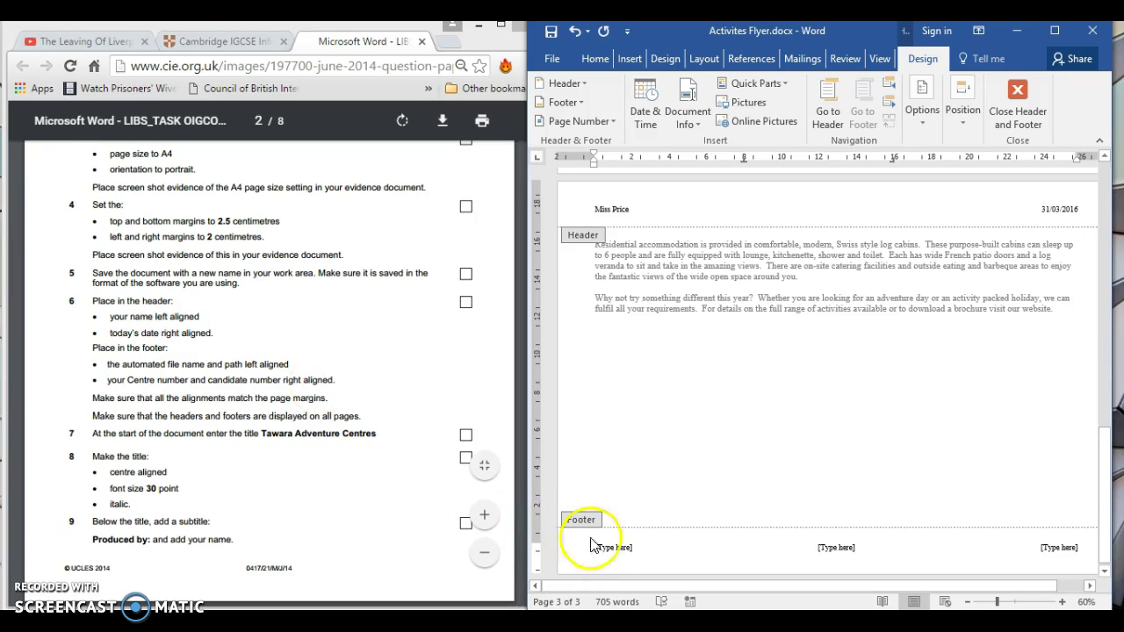
left_click(621, 549)
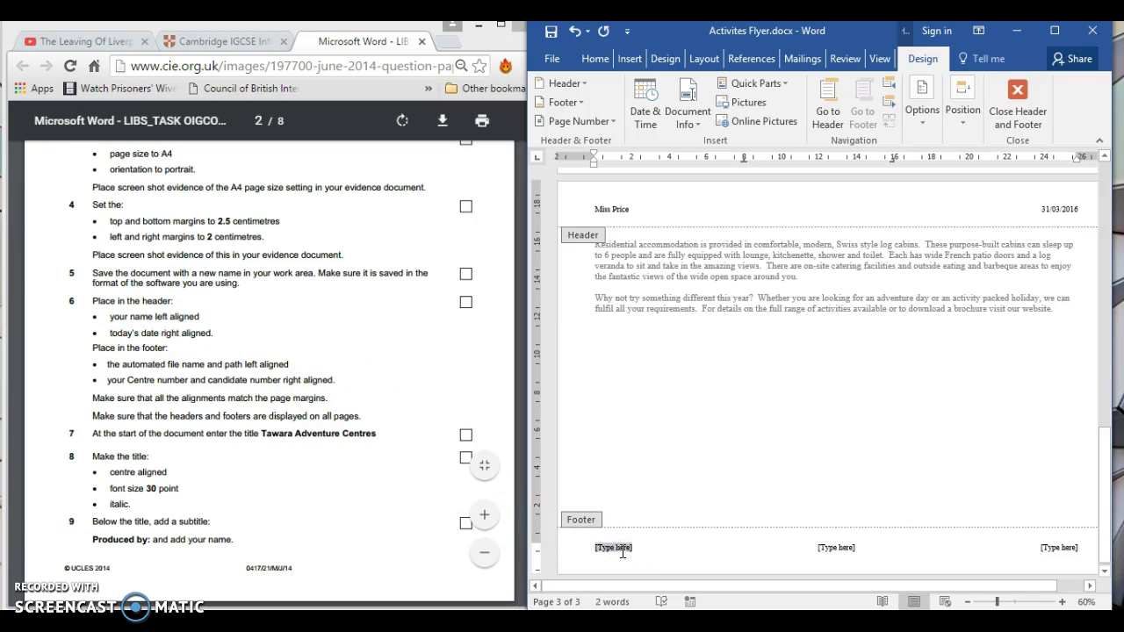
Insert the FileName field into the footer's left position
left_click(777, 83)
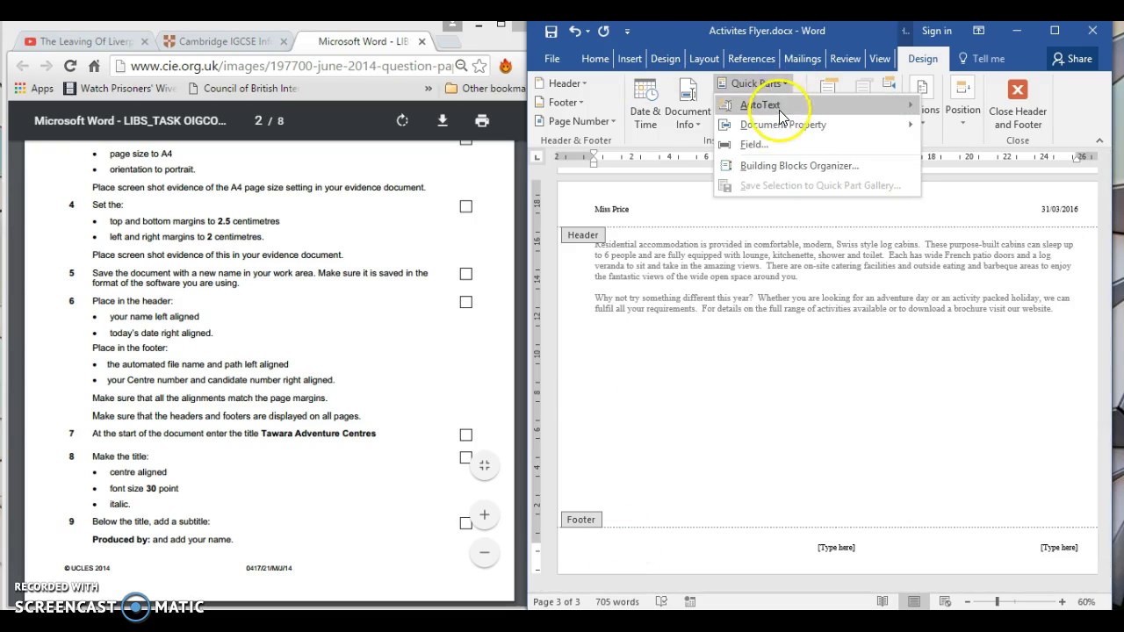
left_click(777, 145)
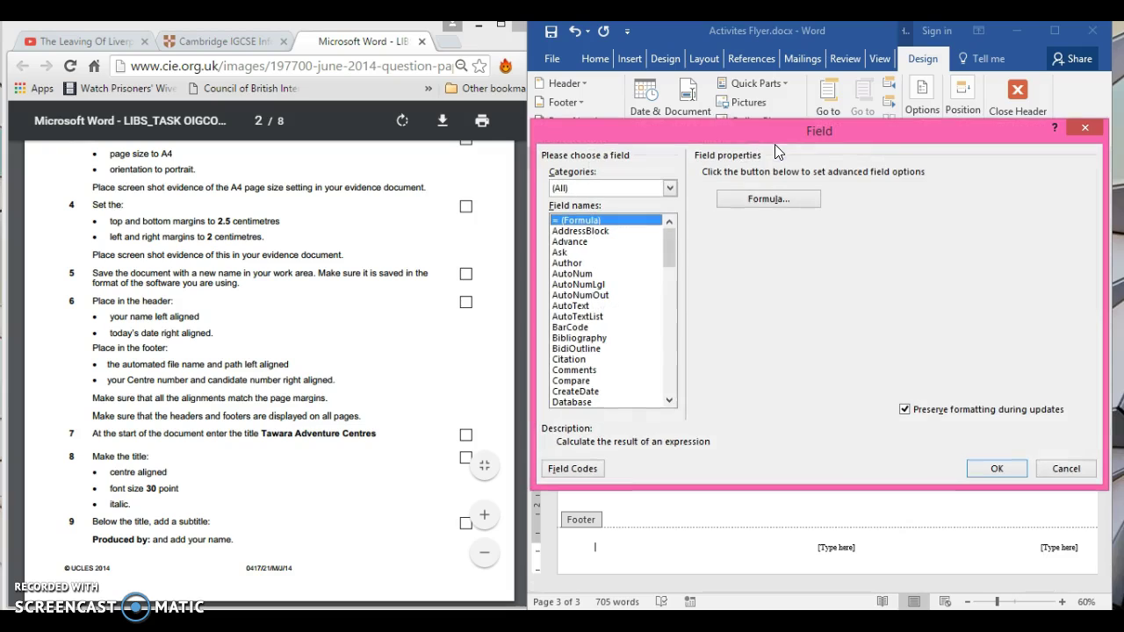
left_click_drag(665, 255, 666, 277)
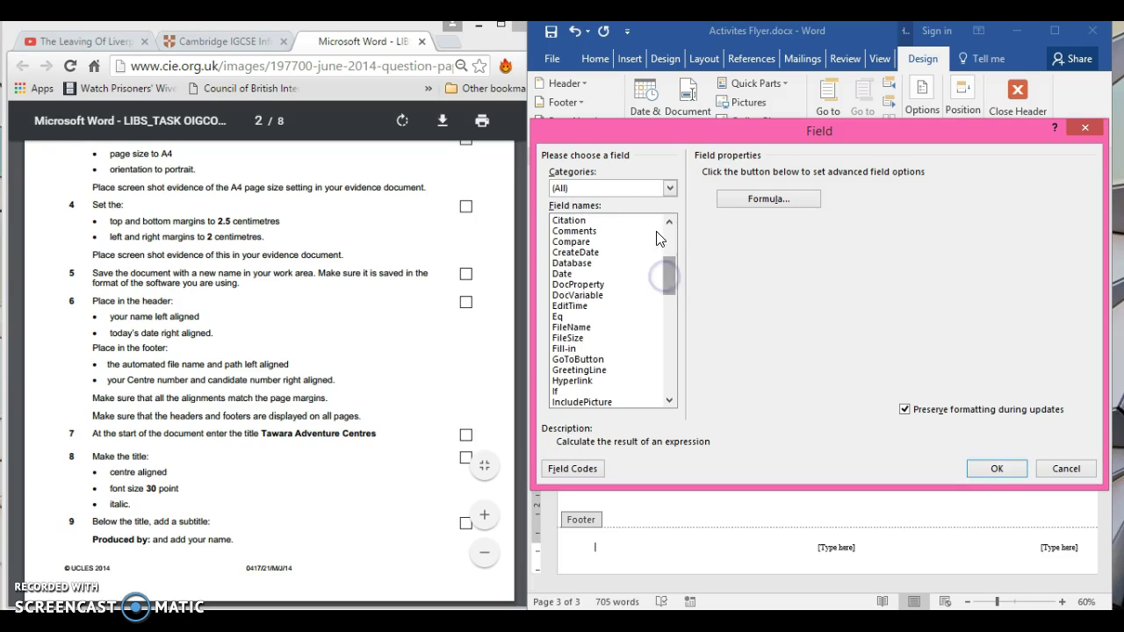
left_click(668, 189)
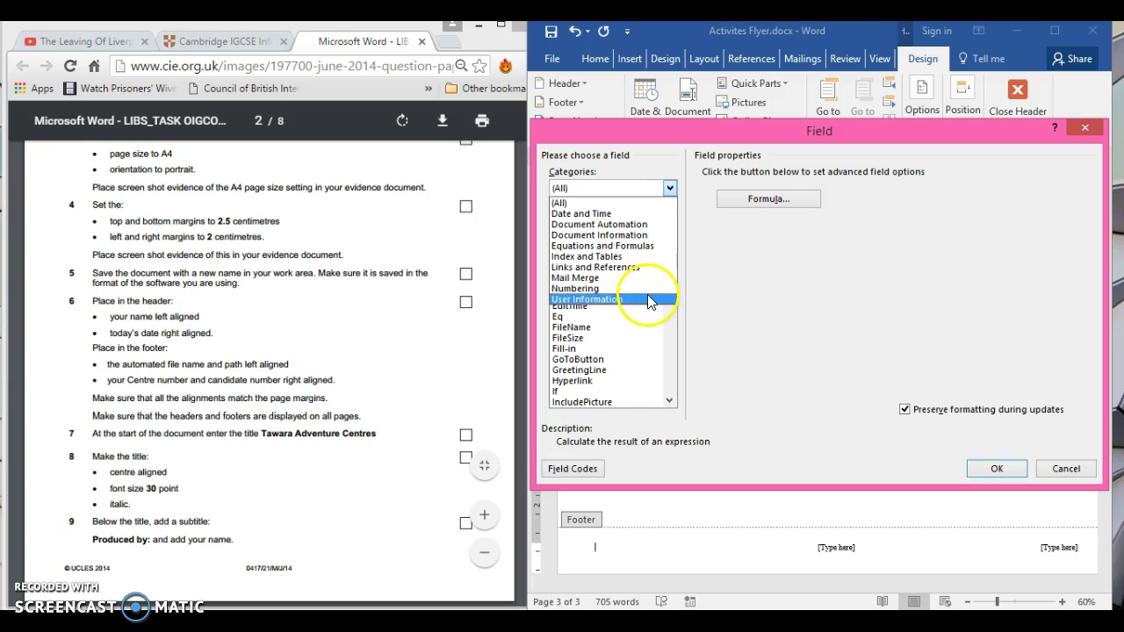
left_click(728, 302)
left_click(670, 402)
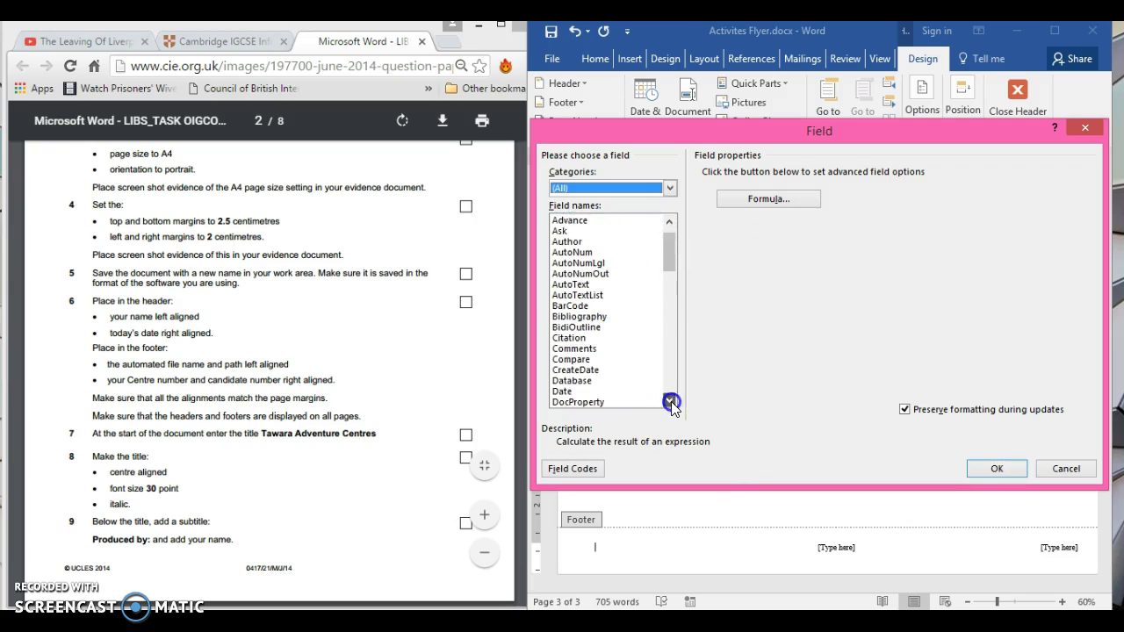
left_click(670, 401)
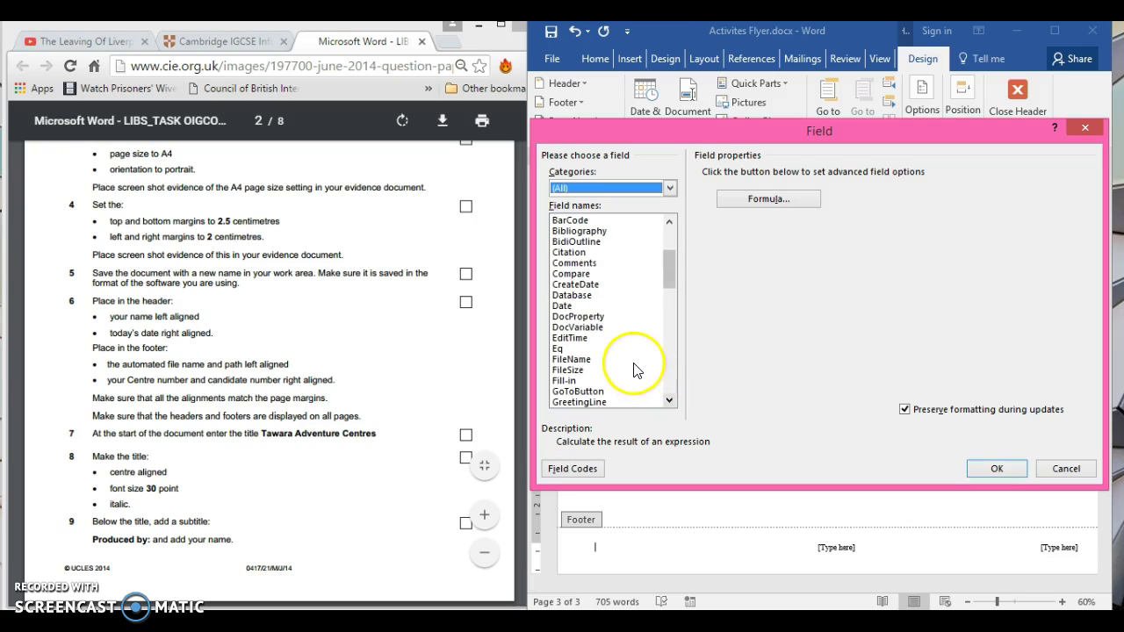
scroll(585, 358, "up", 3)
left_click(586, 359)
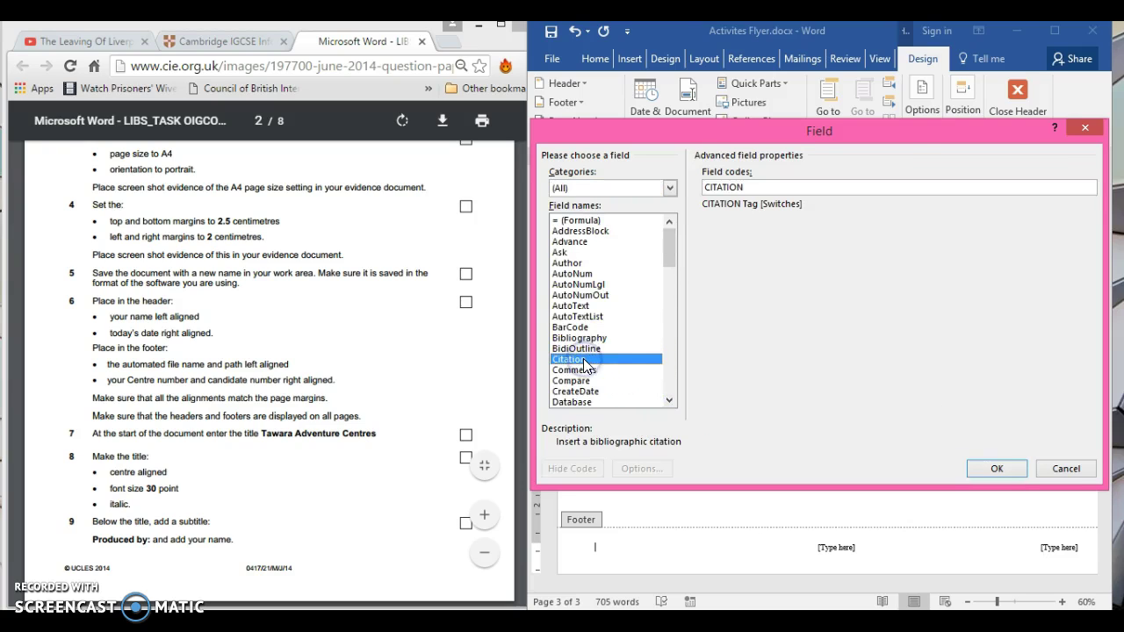
left_click(669, 402)
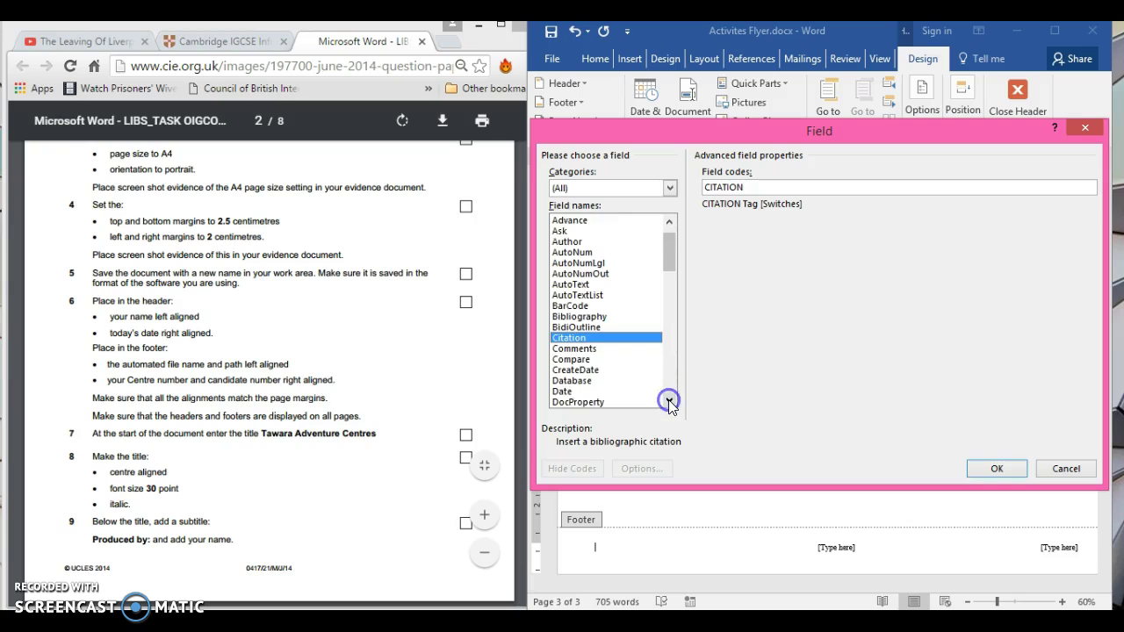
left_click(669, 401)
left_click(669, 402)
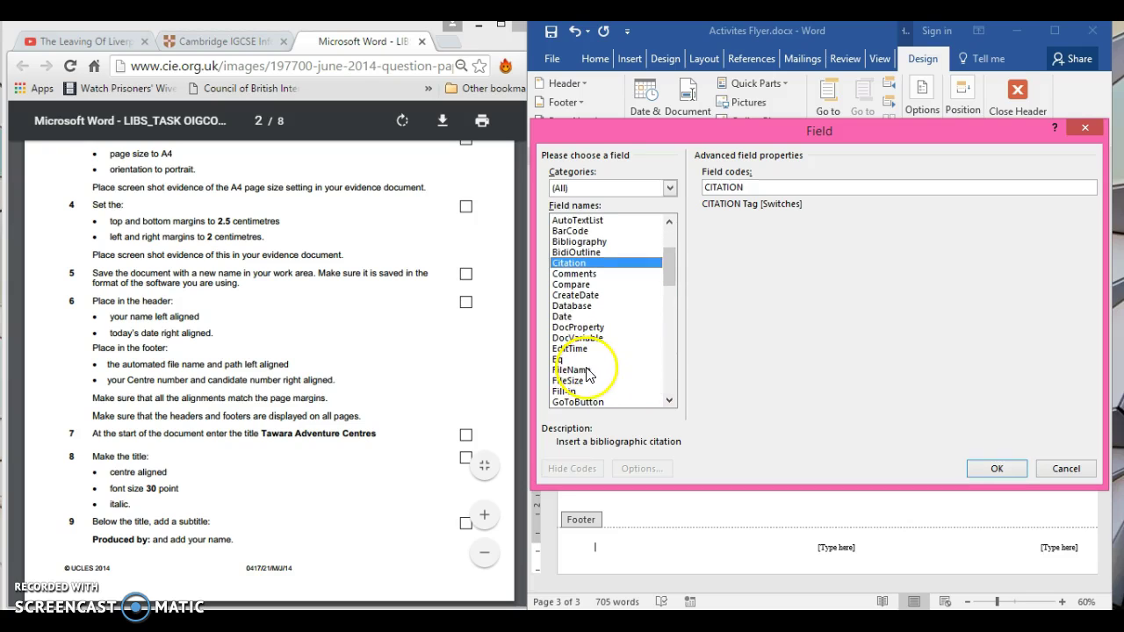
left_click(587, 371)
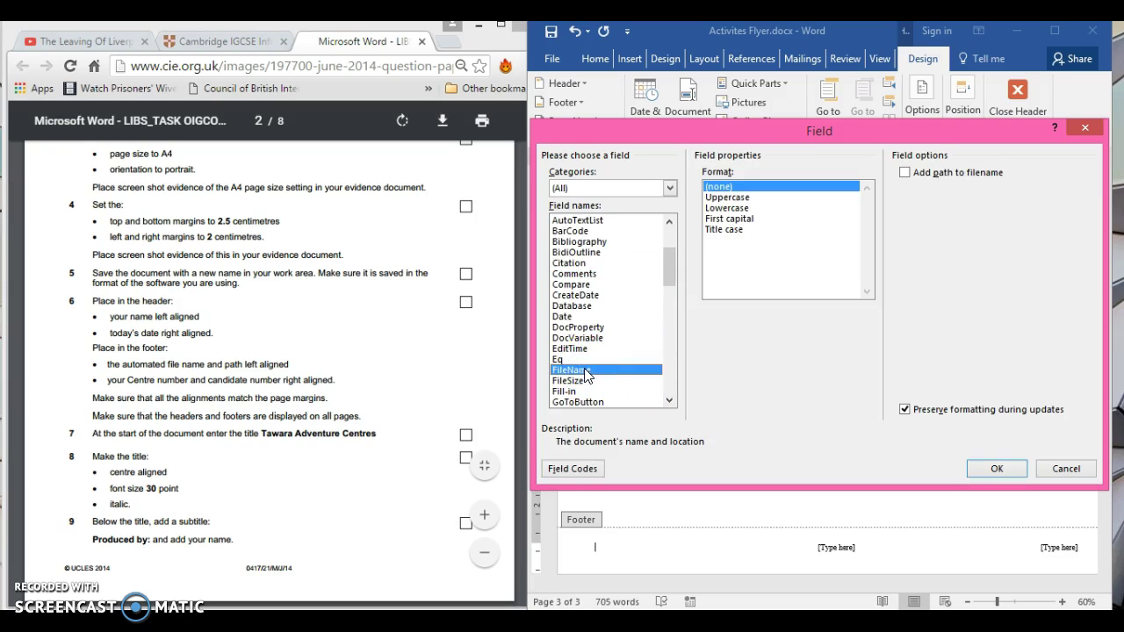
left_click(997, 468)
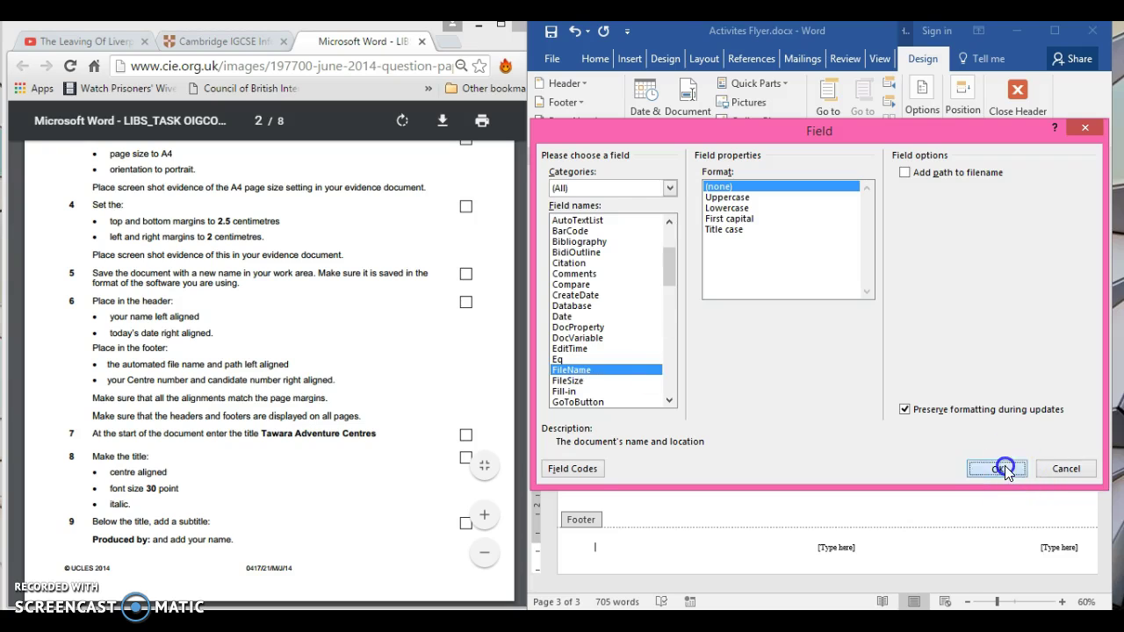
left_click(846, 252)
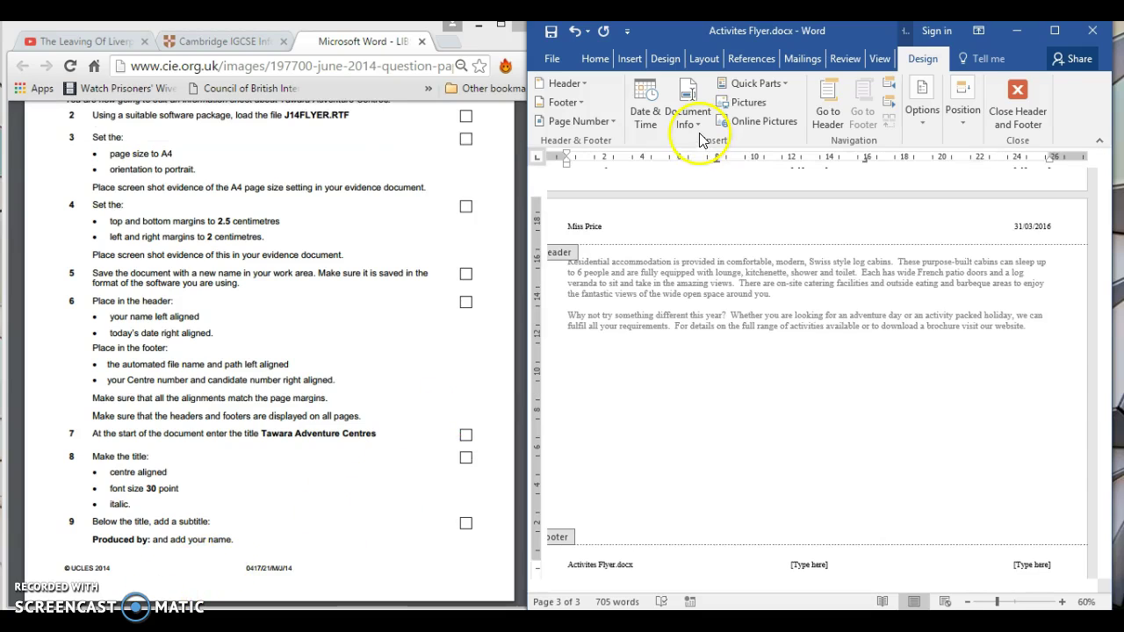
Add the File Path under the file name in the footer and clear the centre placeholder
left_click(627, 559)
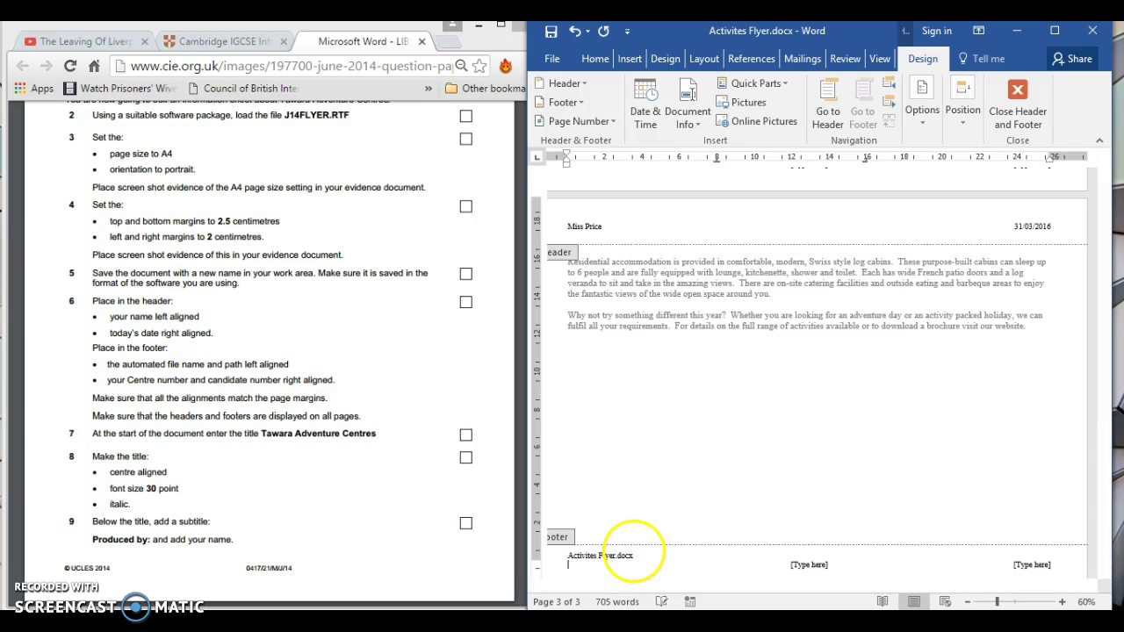
left_click(694, 128)
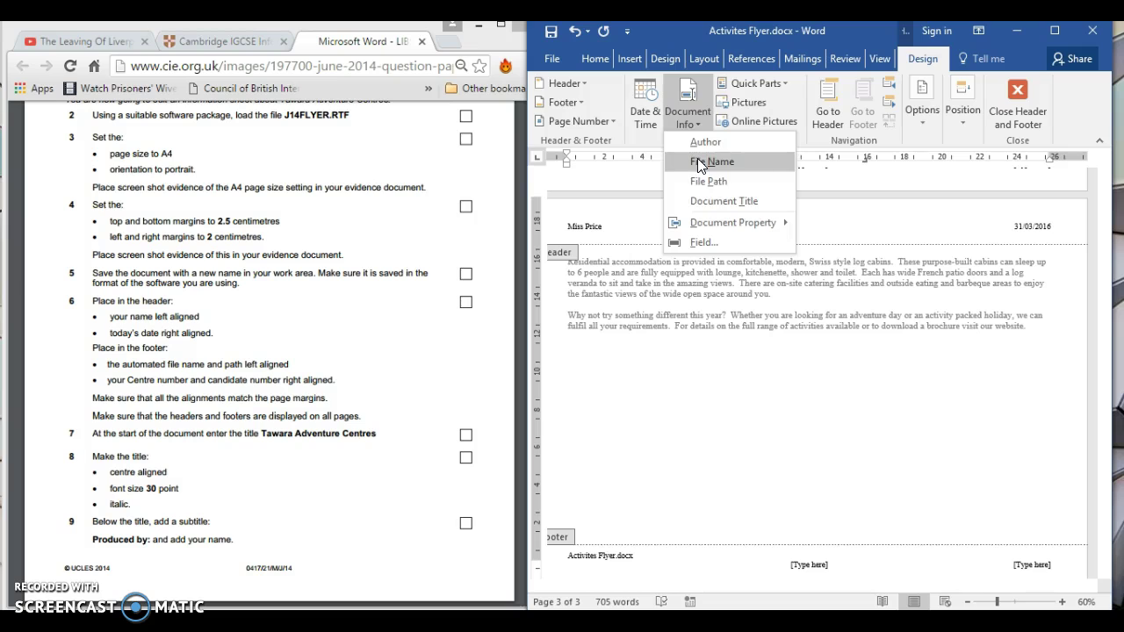
left_click(701, 181)
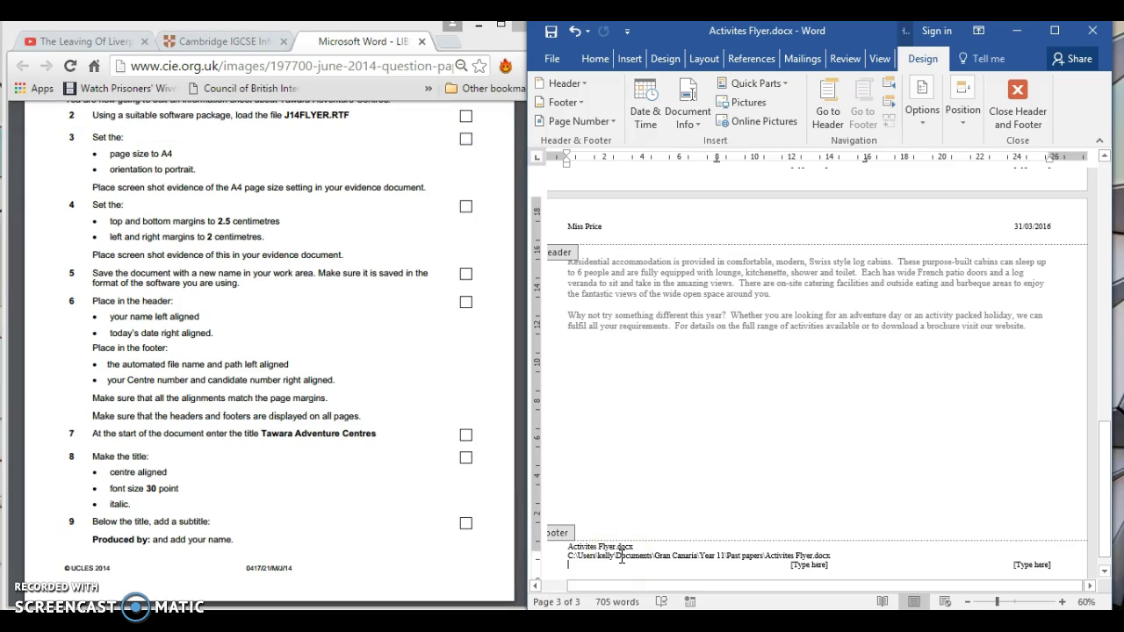
left_click(809, 564)
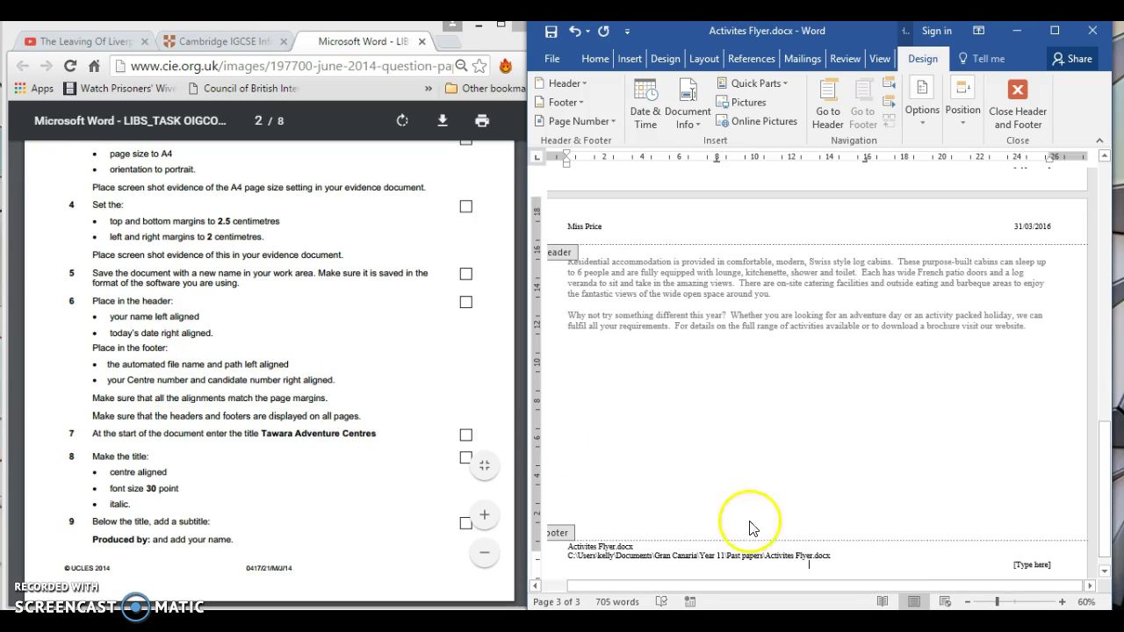
Start typing the 'Candidate number, Centre number' label in the right footer position
left_click(1032, 565)
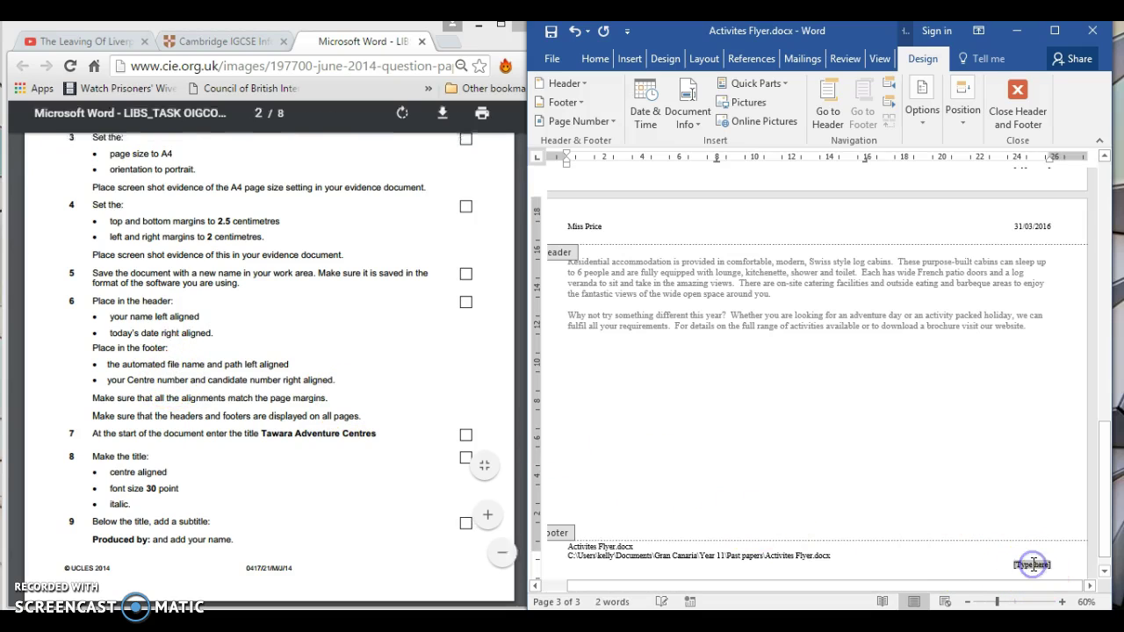
type("didate number")
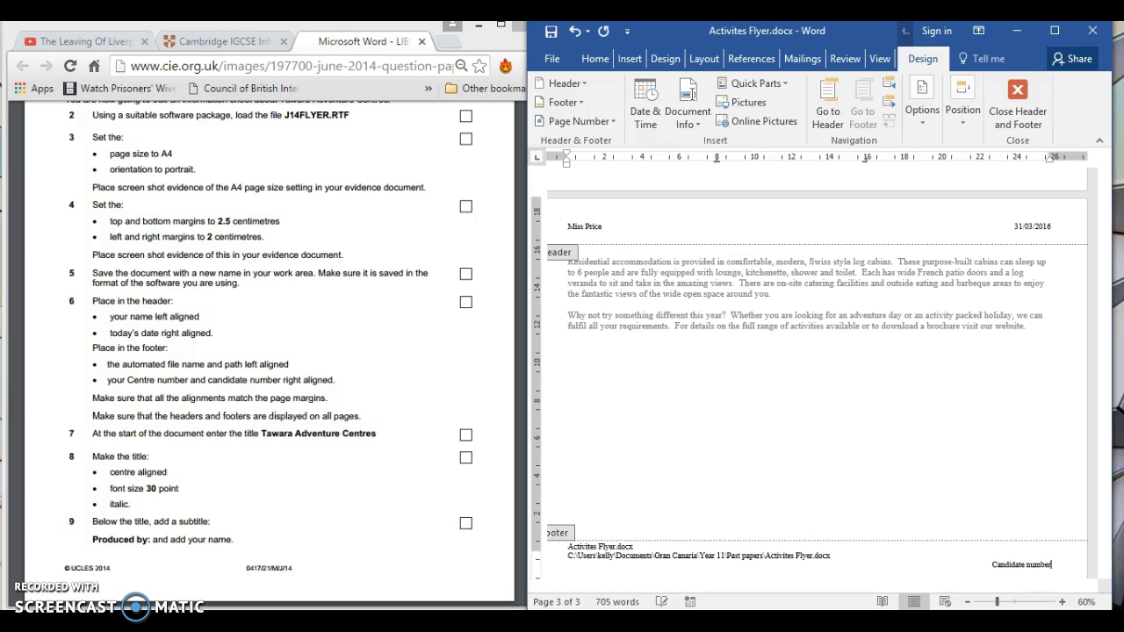
key("Return")
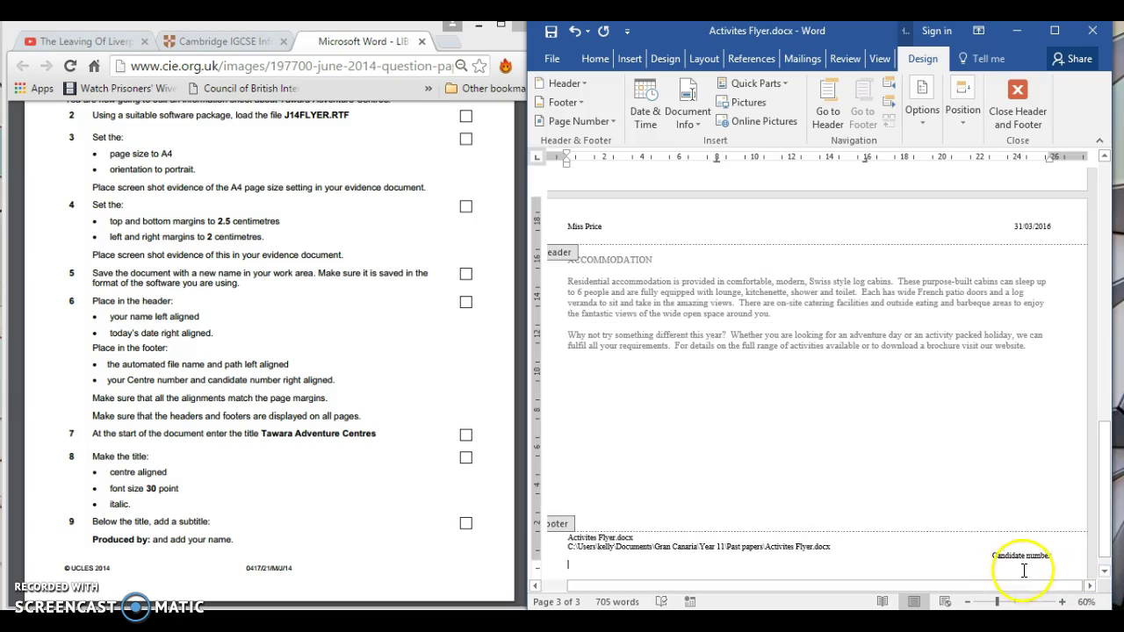
left_click(1054, 555)
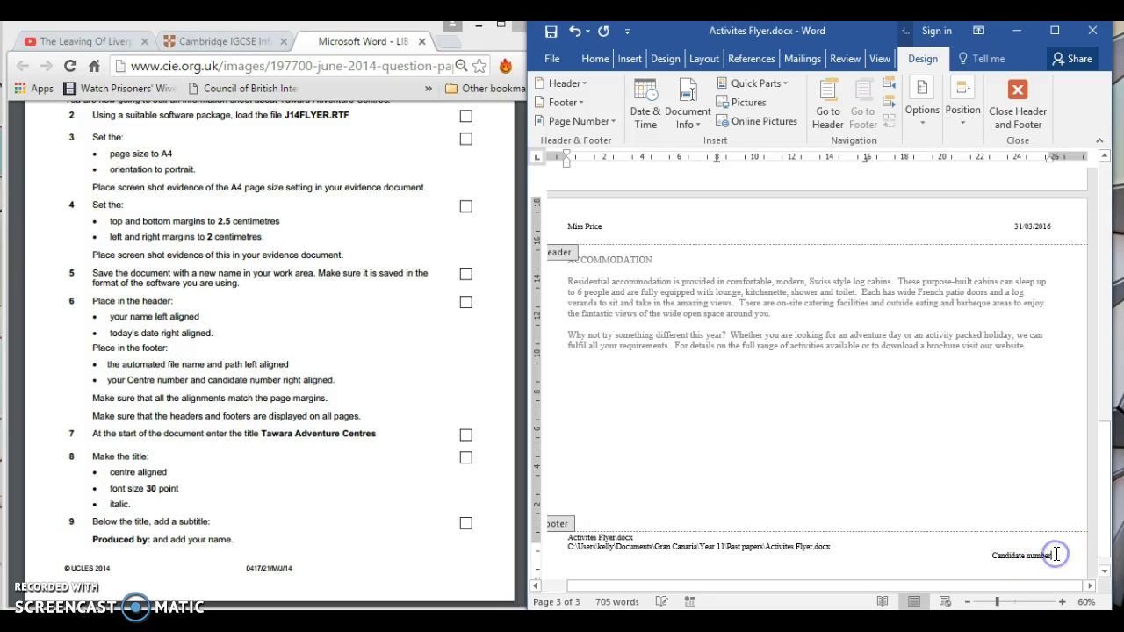
type(": Cen")
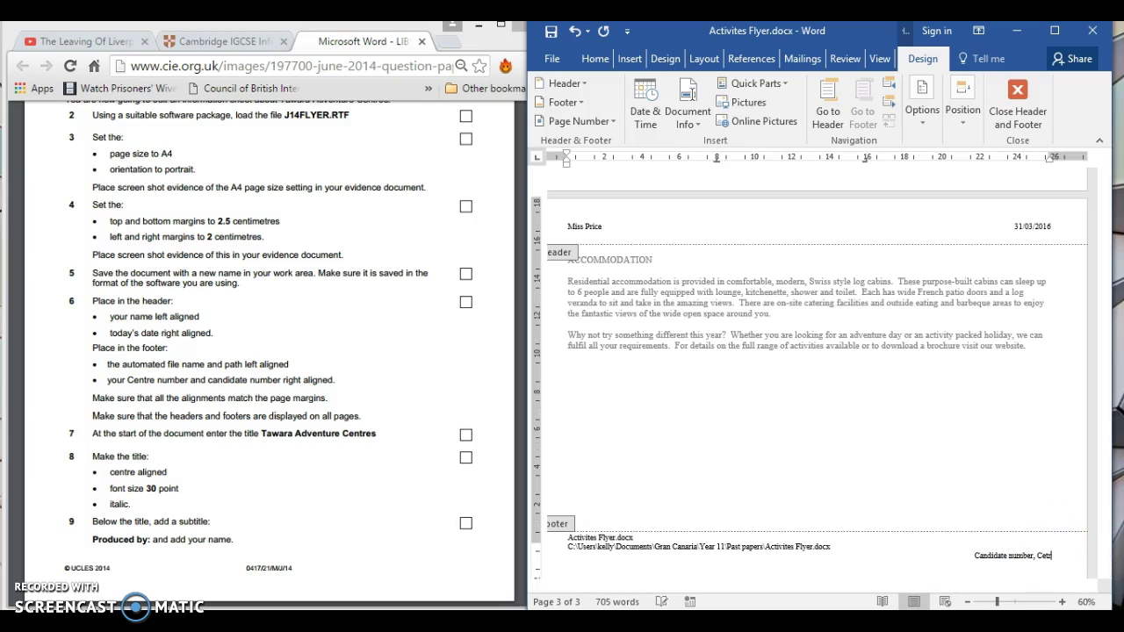